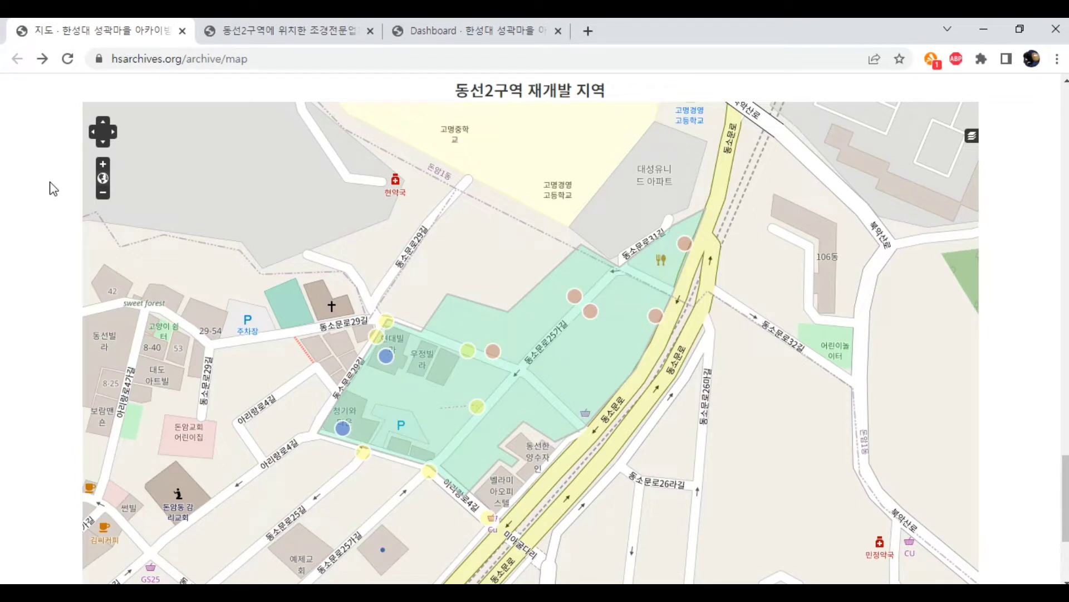
- Open the description of the 동선2구역 재개발 지역 area on the map
mouse_move(570, 262)
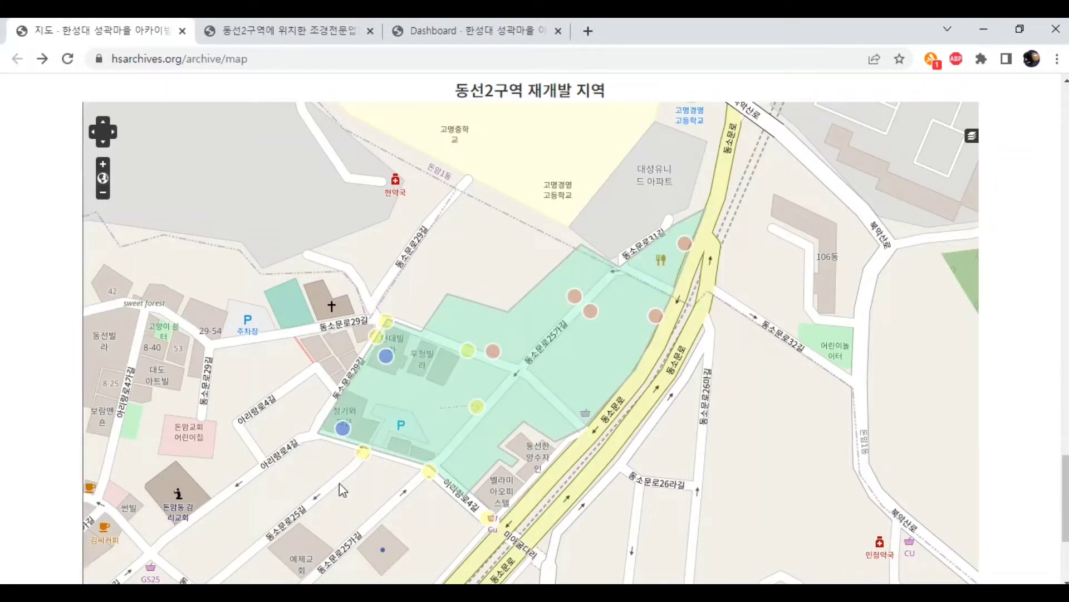
mouse_move(660, 325)
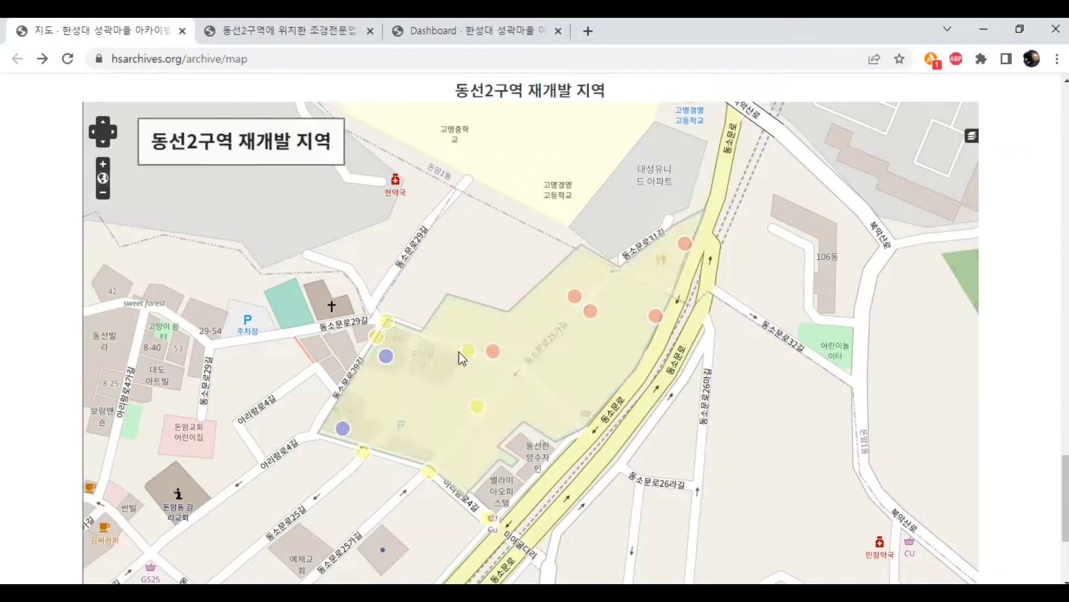
mouse_move(467, 359)
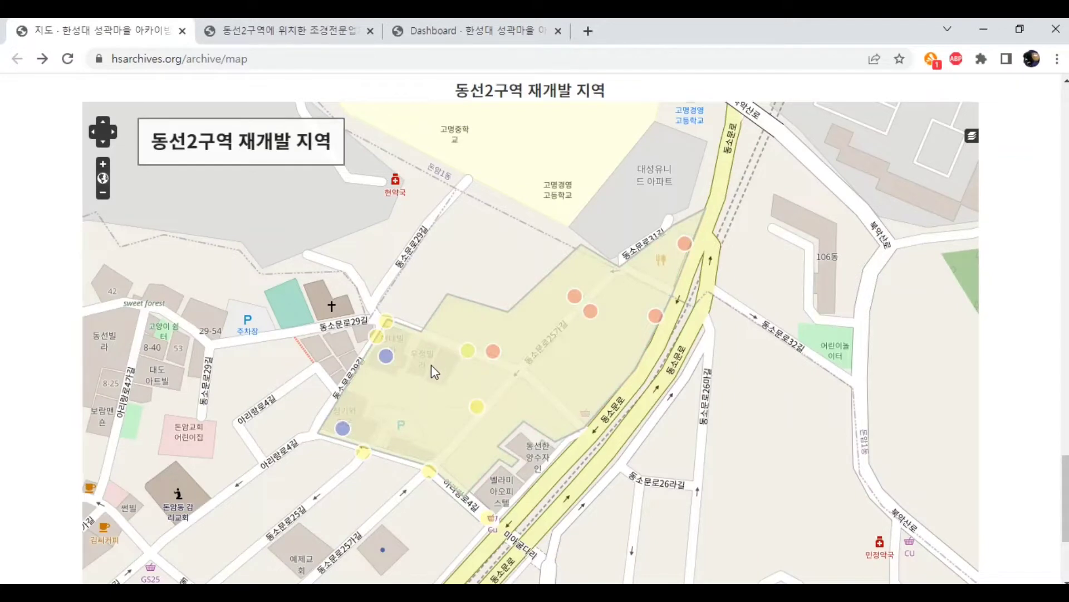
left_click(547, 368)
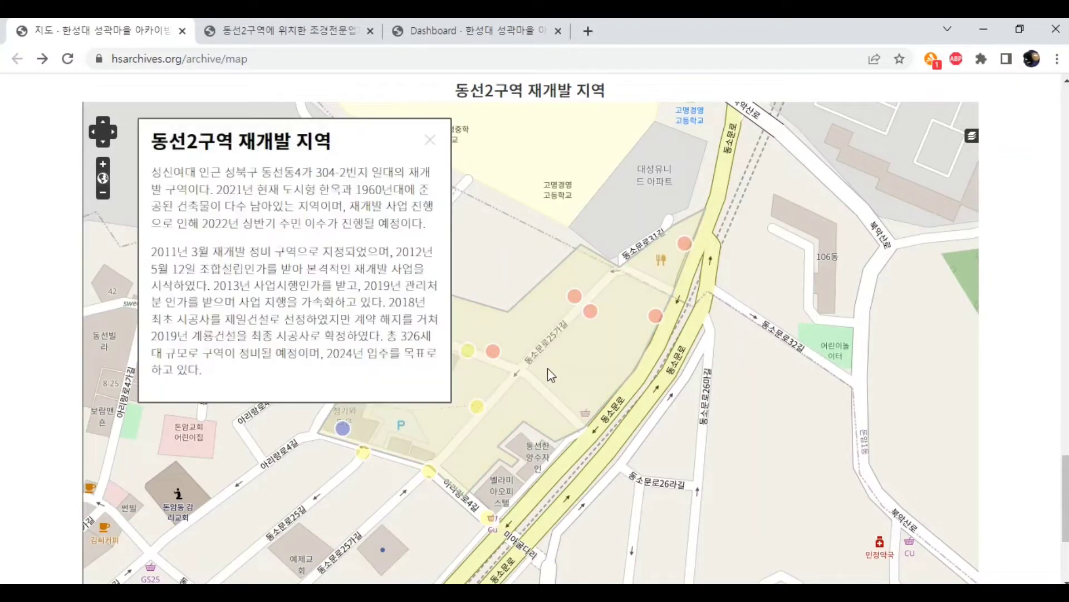
- Open the 수창조경 1 map point and review its photo's item page in a new tab
left_click(575, 295)
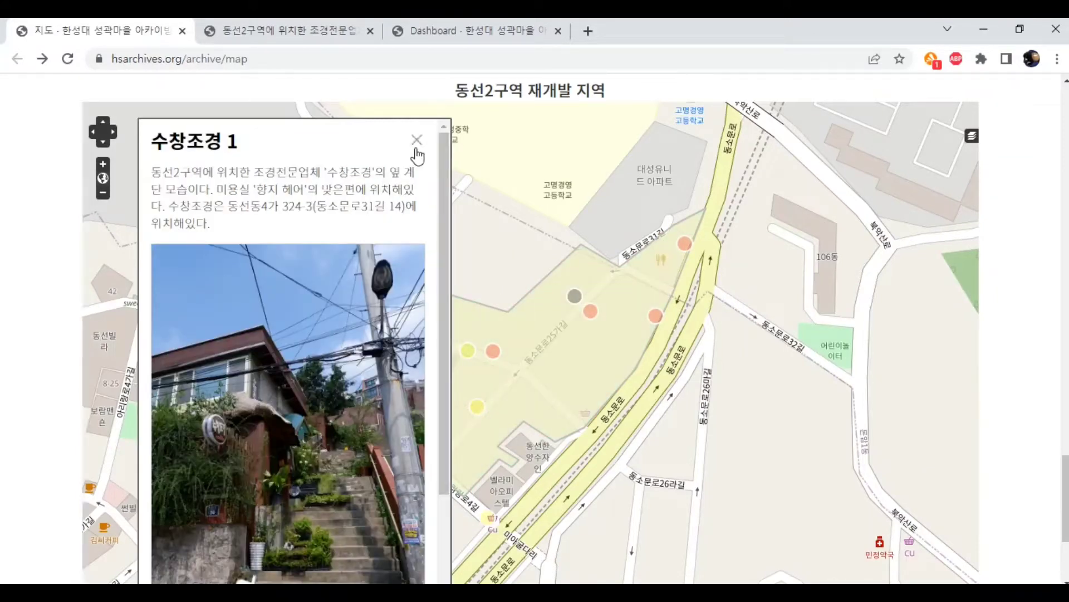
right_click(346, 277)
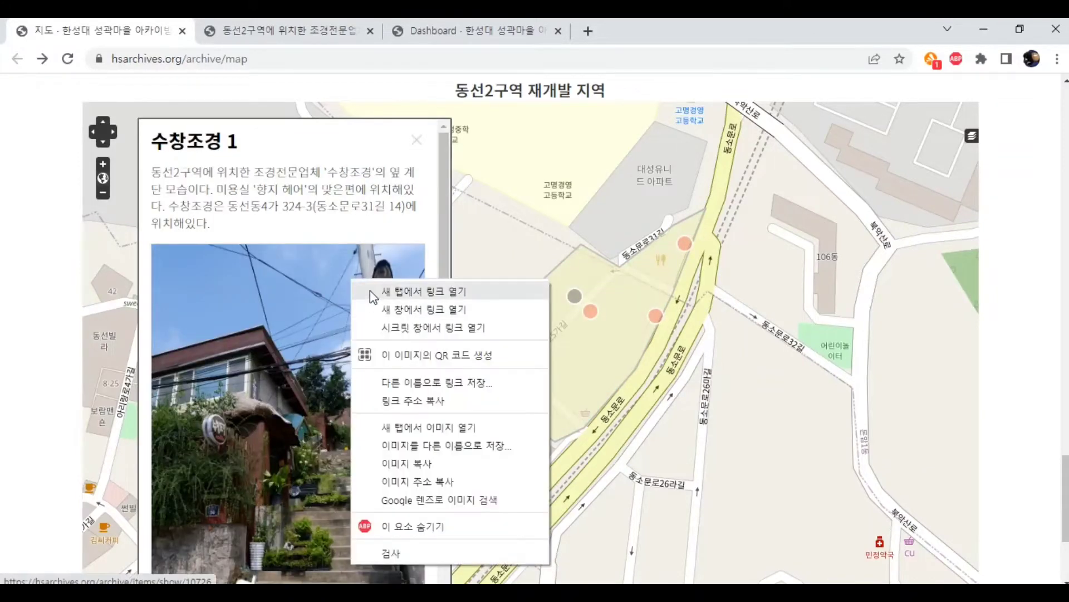
left_click(370, 290)
left_click_drag(416, 25, 226, 22)
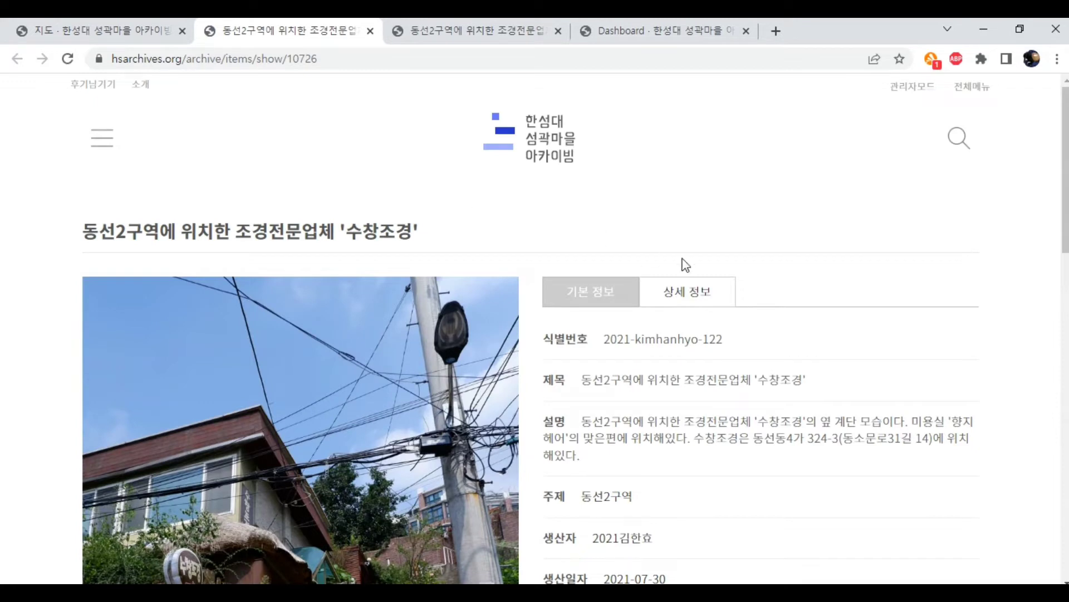
scroll(790, 331, "down", 1)
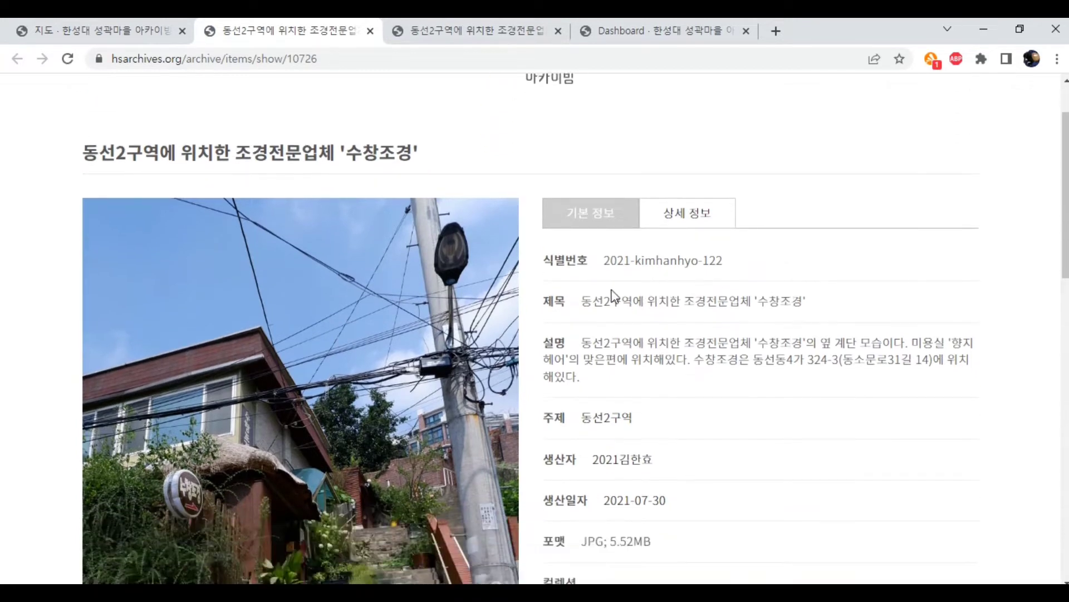
scroll(622, 301, "down", 1)
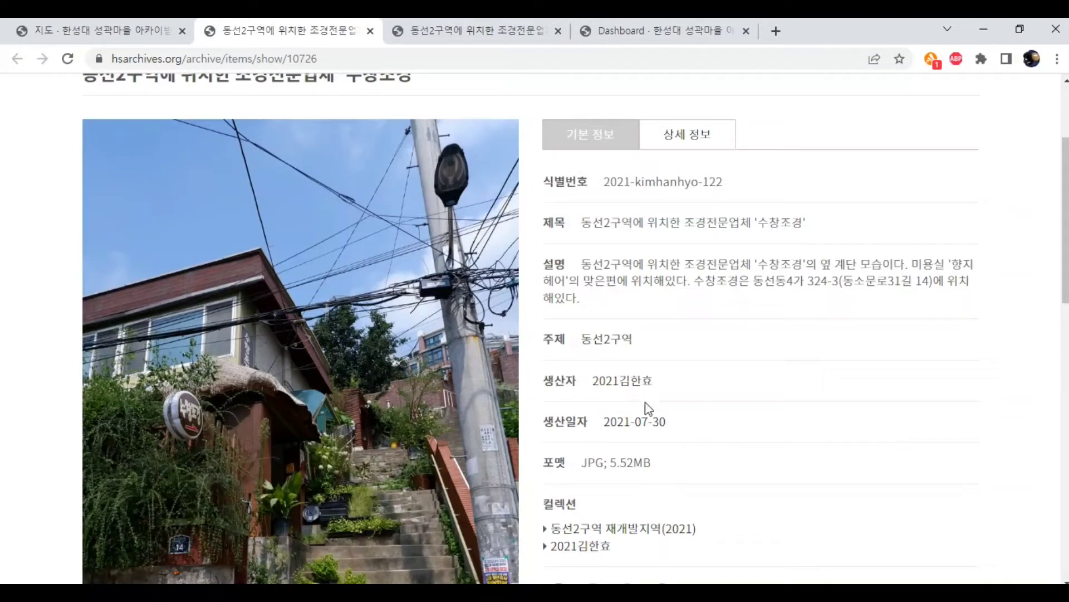
scroll(222, 175, "up", 1)
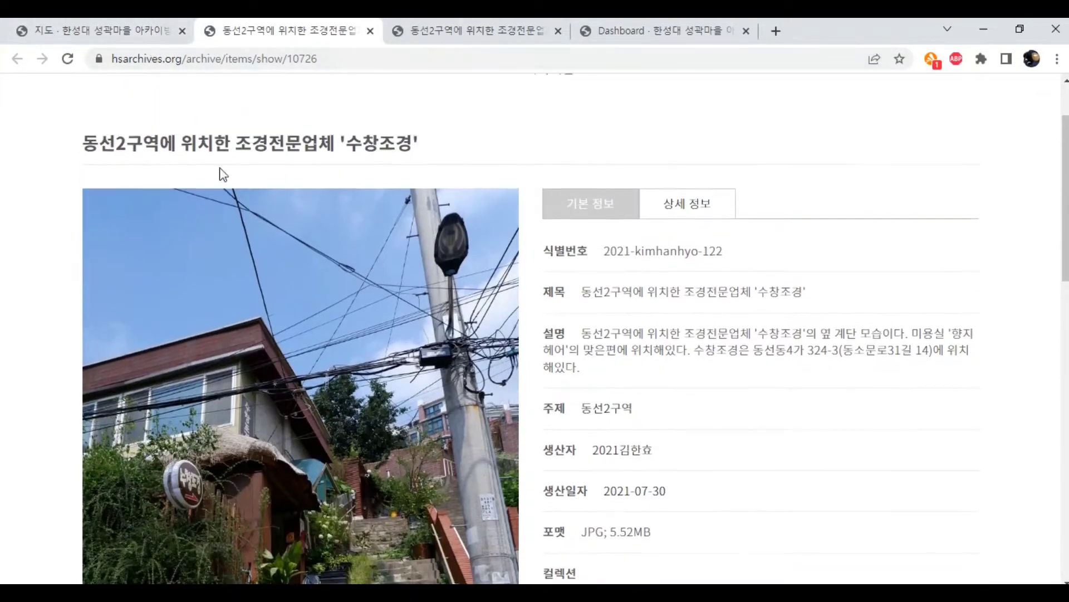
- Return to the map, closing the item page and the 수창조경 1 description, and select the neighbouring red point
left_click(92, 21)
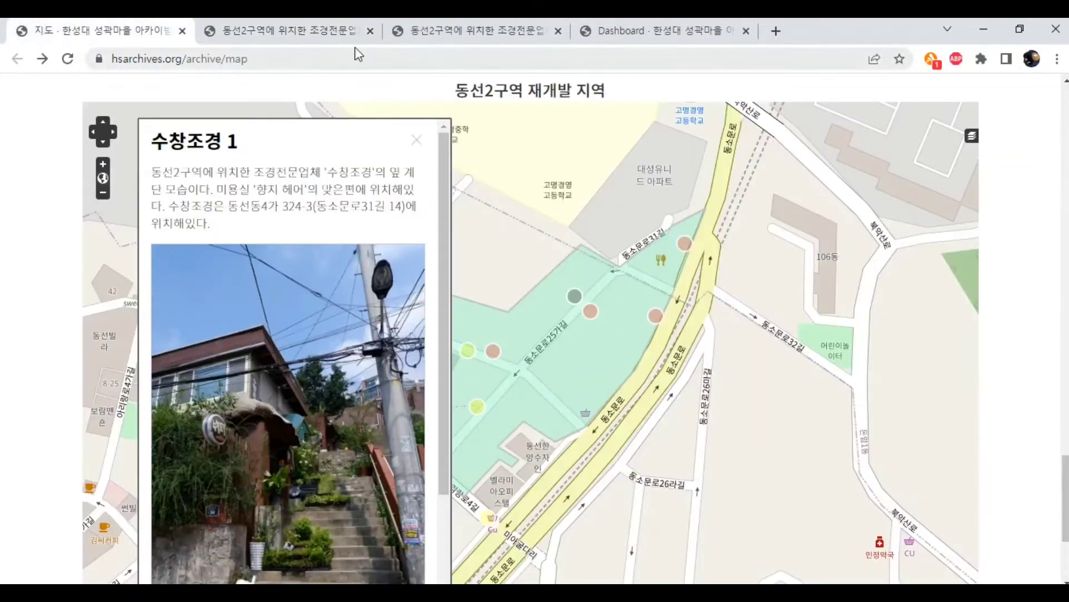
left_click(371, 33)
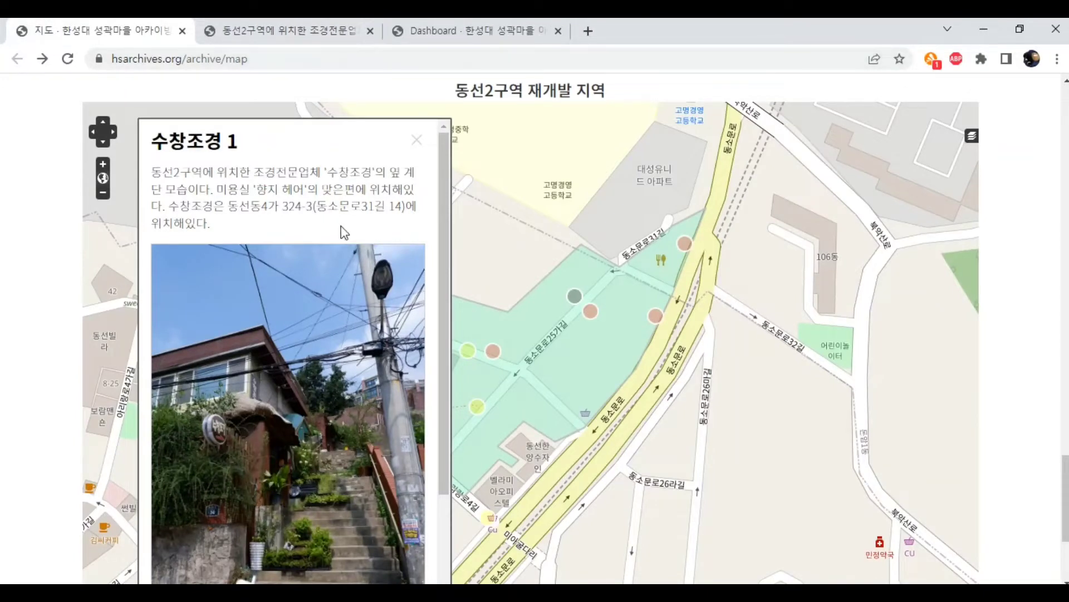
left_click(417, 140)
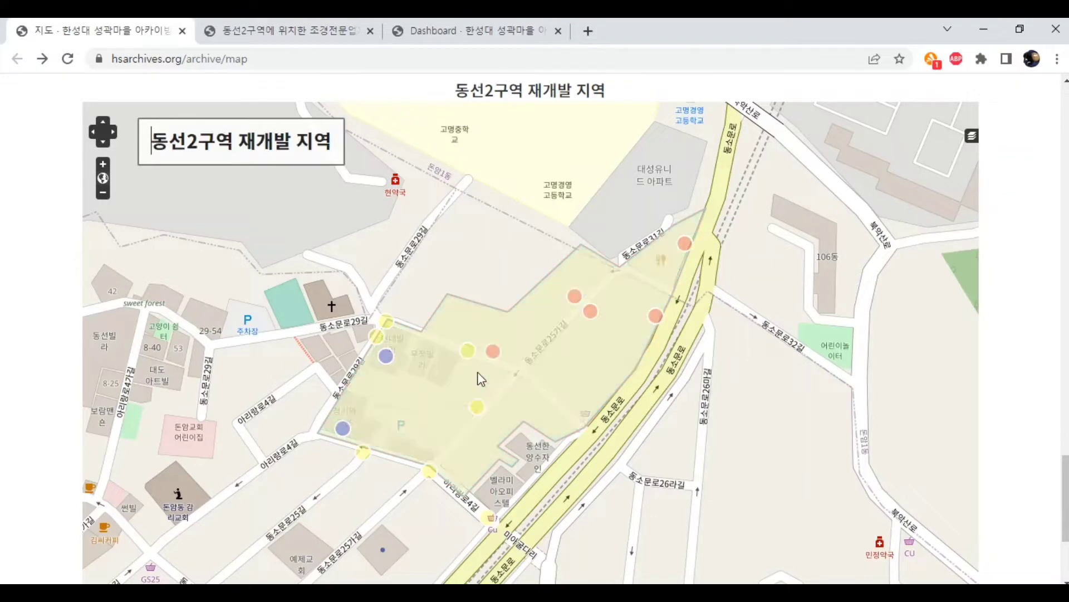
left_click(591, 313)
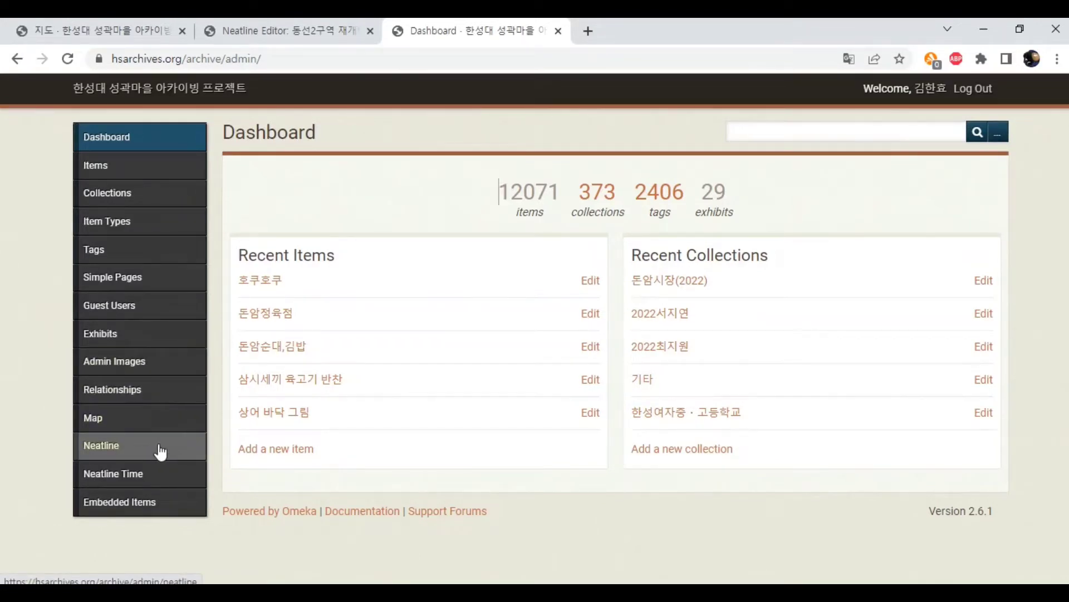
- Browse the Neatline exhibits and start creating a new exhibit
left_click(161, 451)
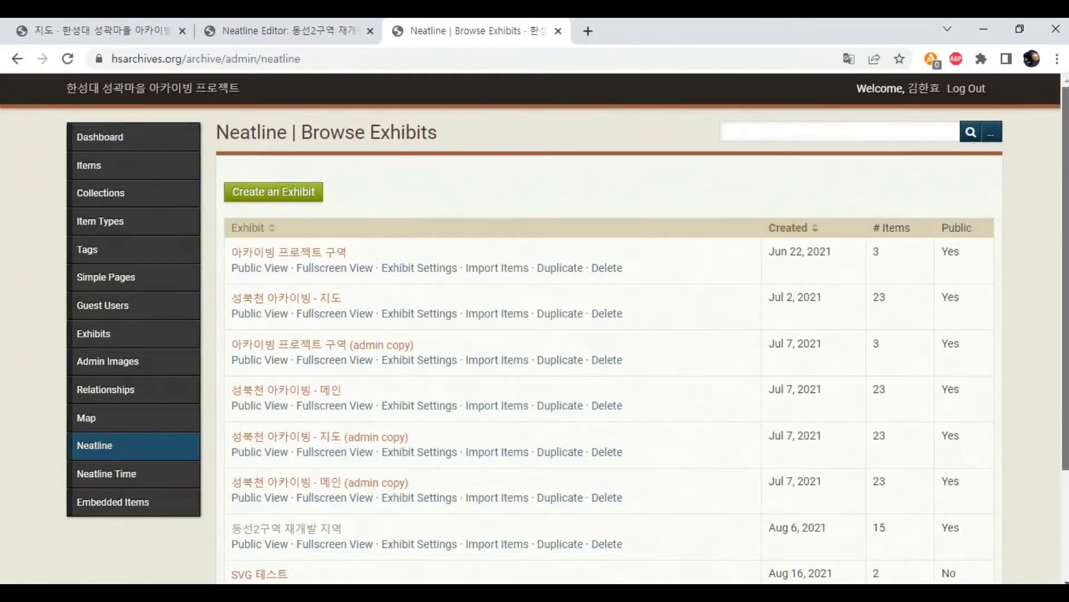
scroll(1066, 169, "down", 3)
scroll(1066, 169, "up", 3)
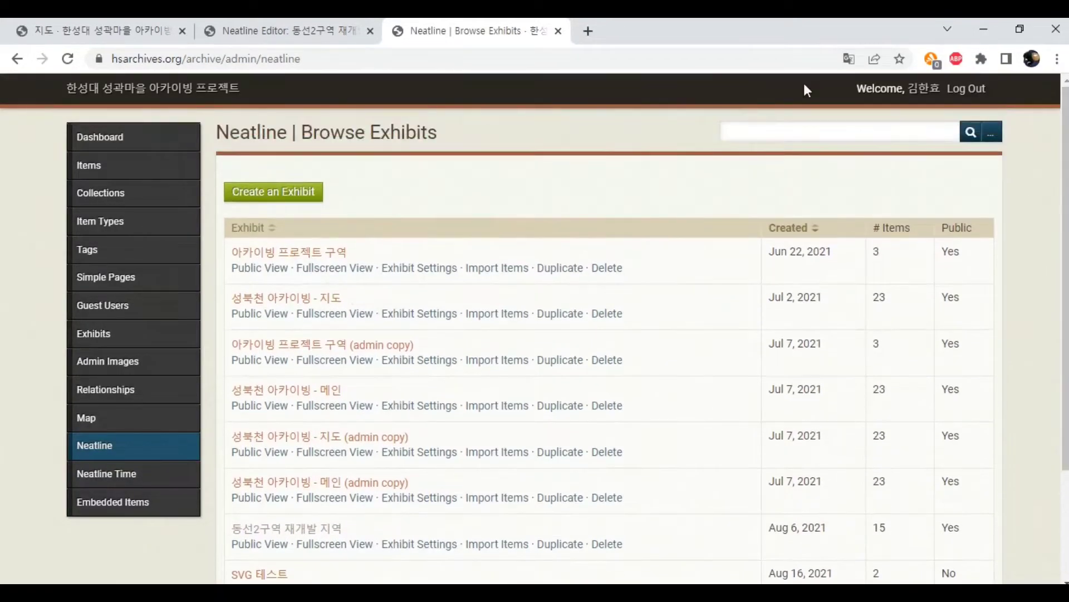
left_click(299, 204)
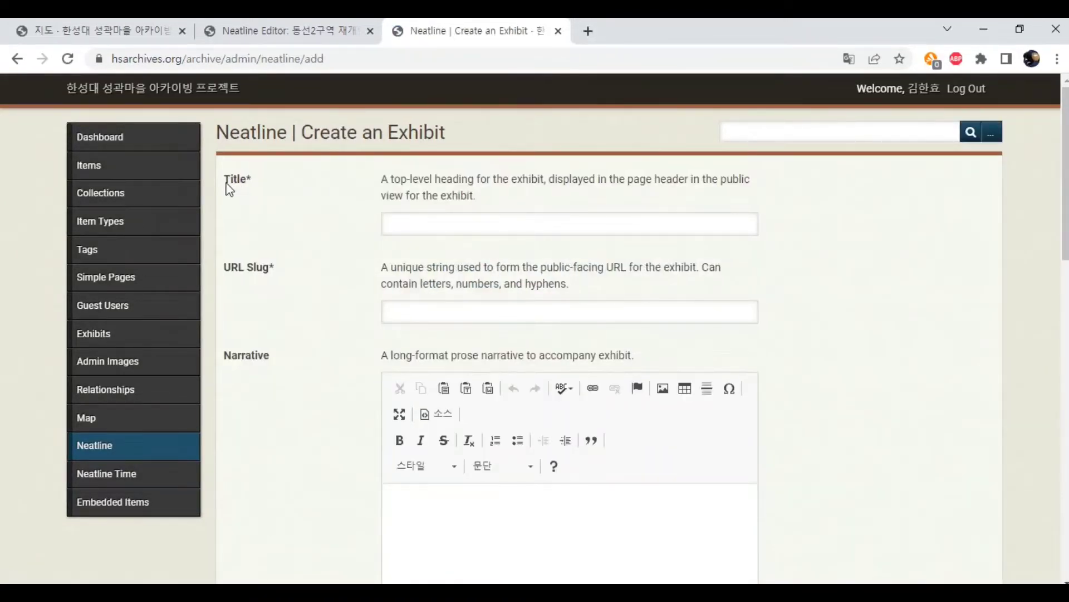
- Enter "동선2구역 재개발 지역 test" as the new exhibit's title
left_click_drag(224, 273, 273, 277)
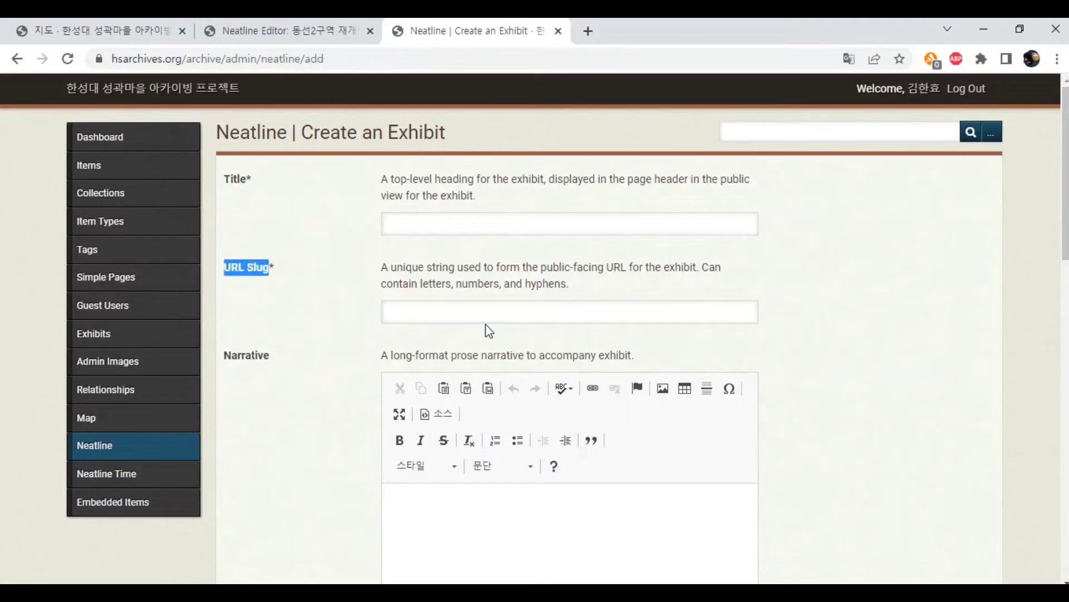
left_click(465, 219)
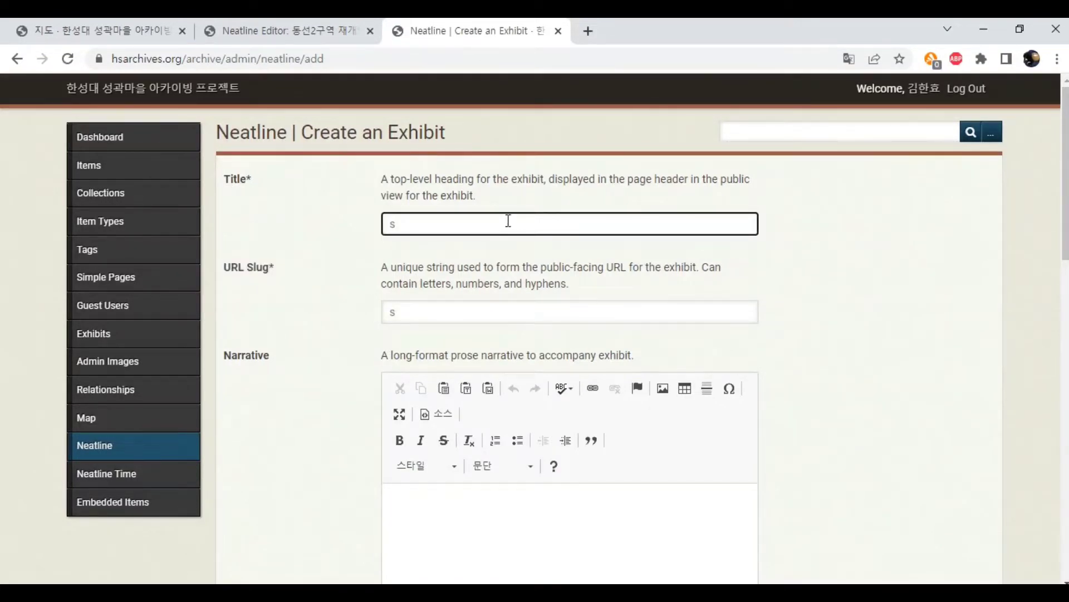
type("동서")
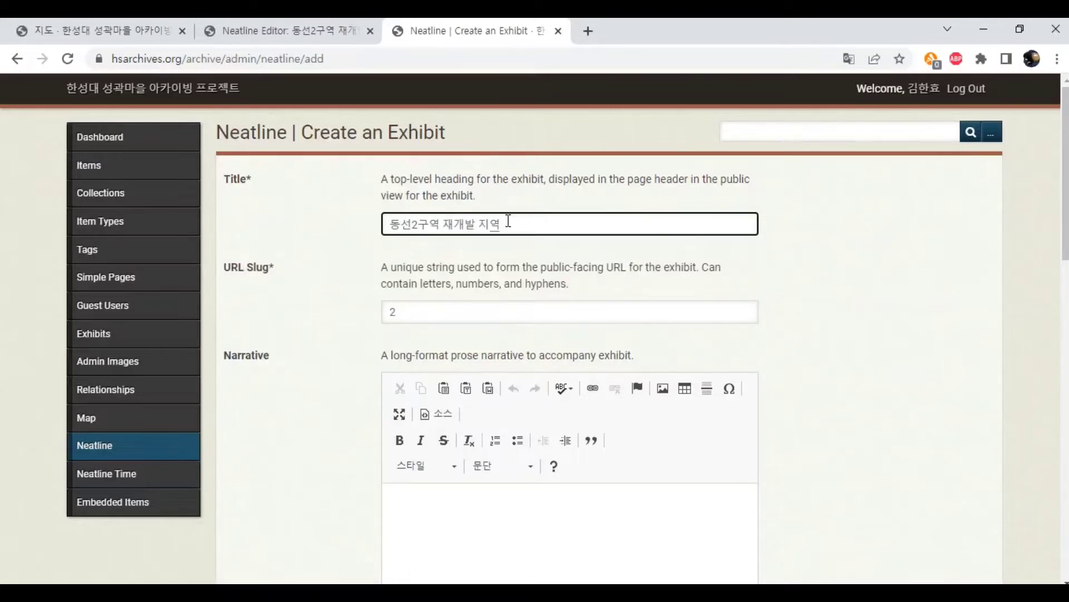
left_click_drag(477, 313, 390, 312)
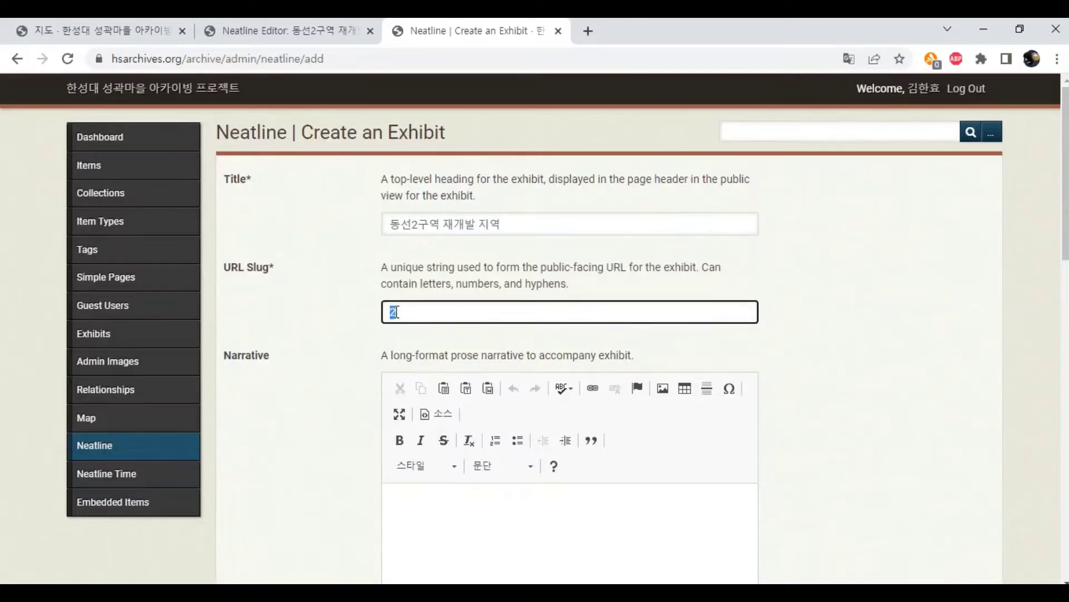
left_click(560, 233)
type("te")
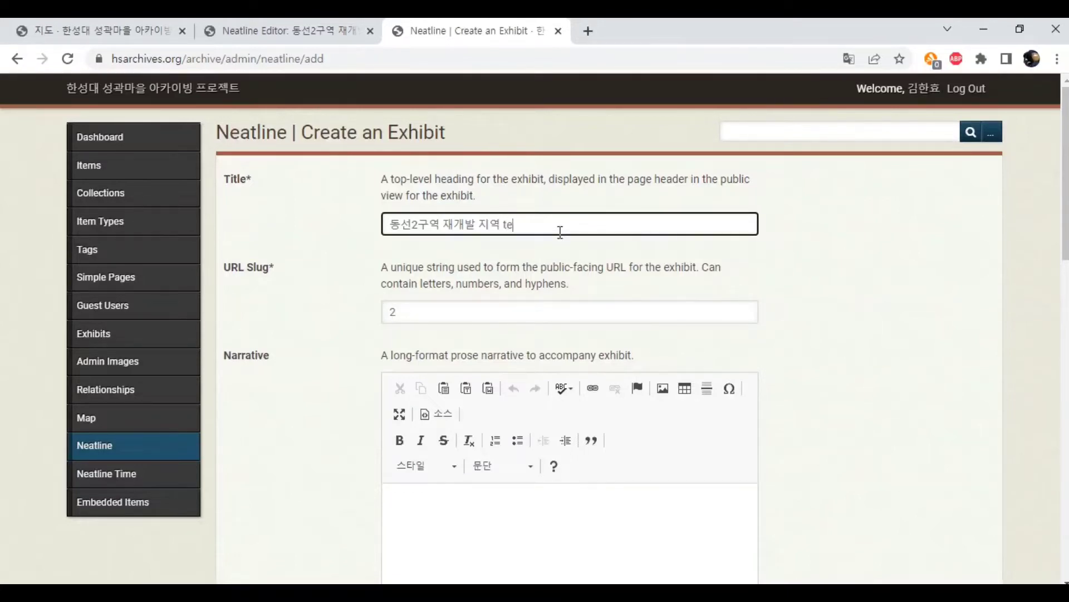
type("st")
- Set the exhibit's URL slug to ds2-test
left_click(394, 312)
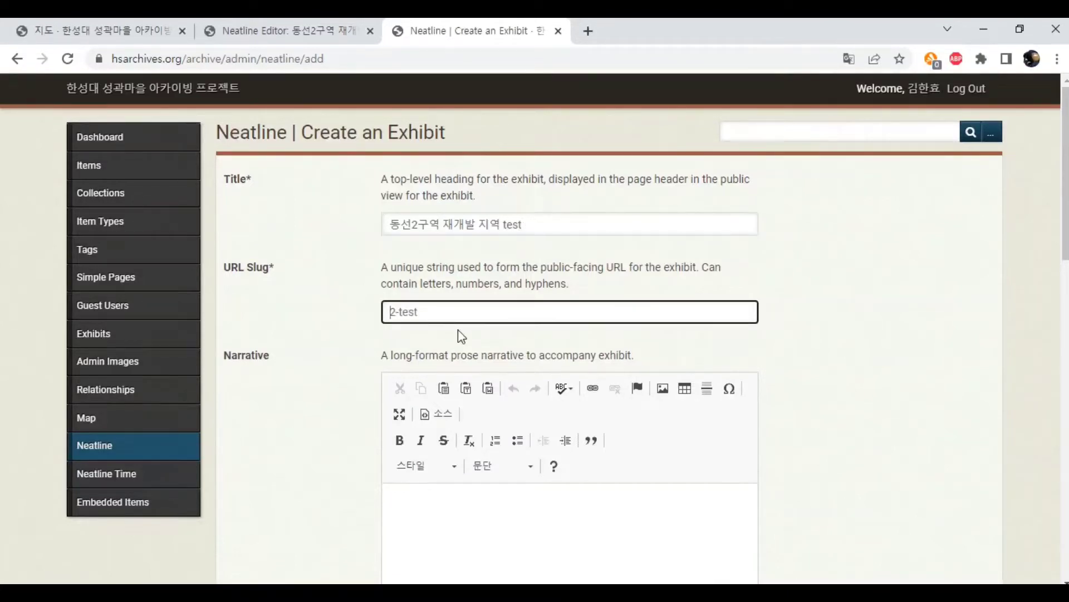
type("ds")
left_click(471, 348)
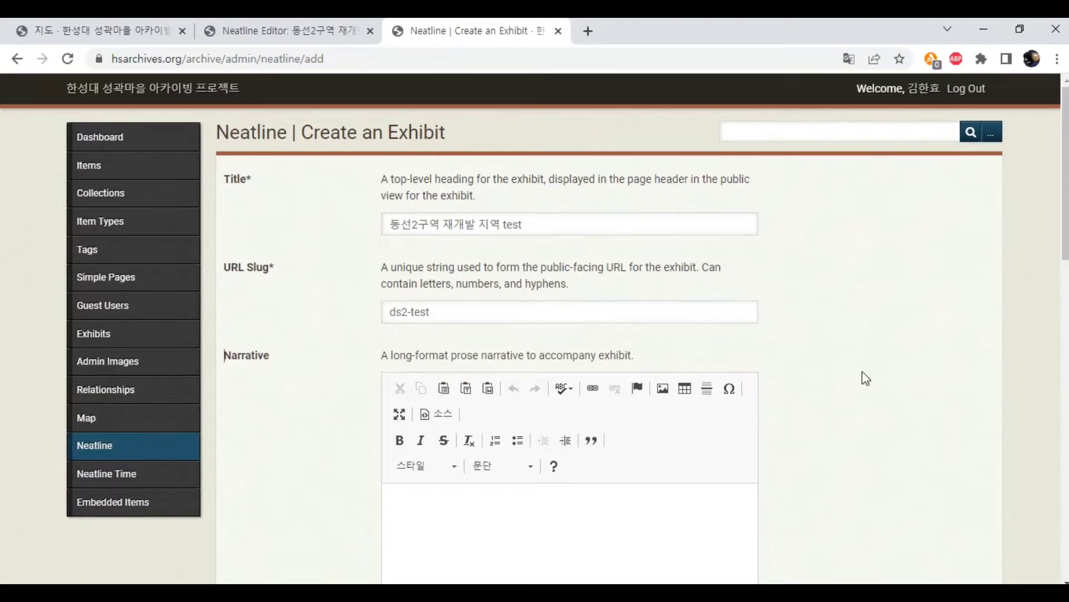
- Make the exhibit public and save it
scroll(702, 166, "down", 7)
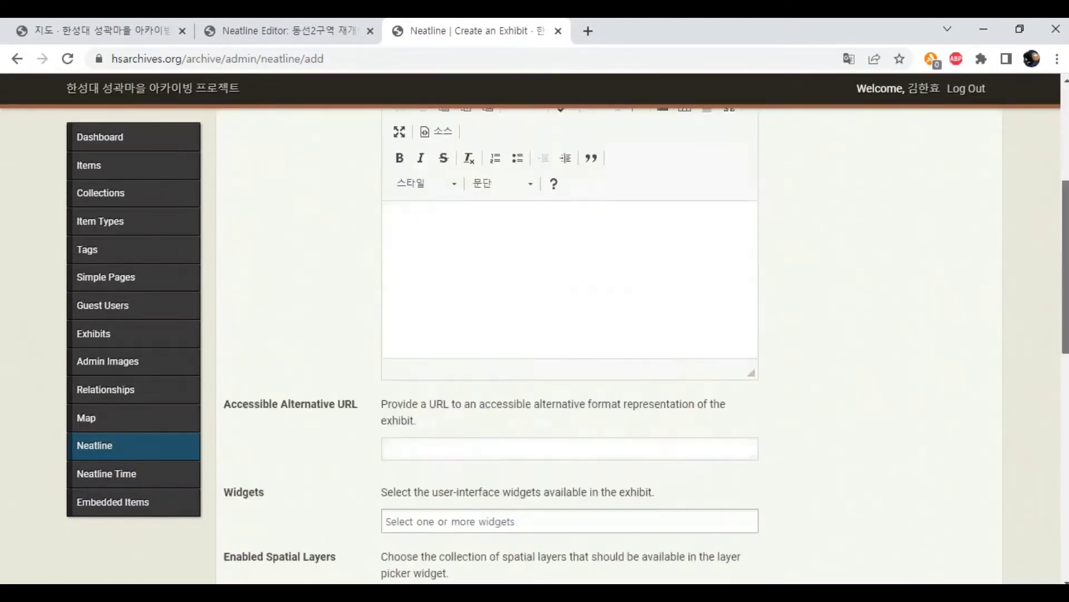
scroll(641, 476, "down", 8)
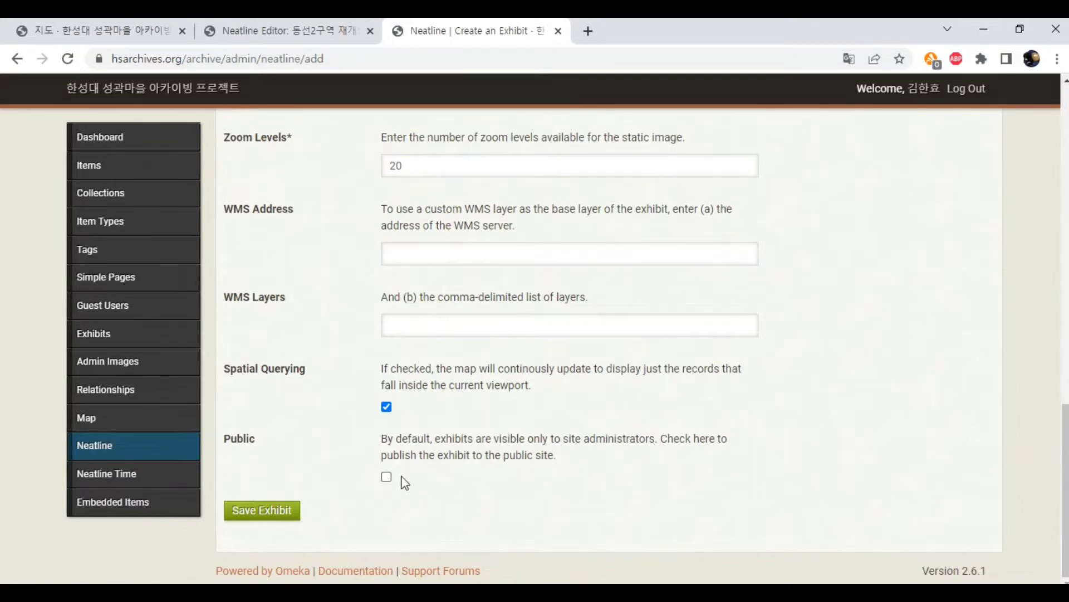
left_click(384, 479)
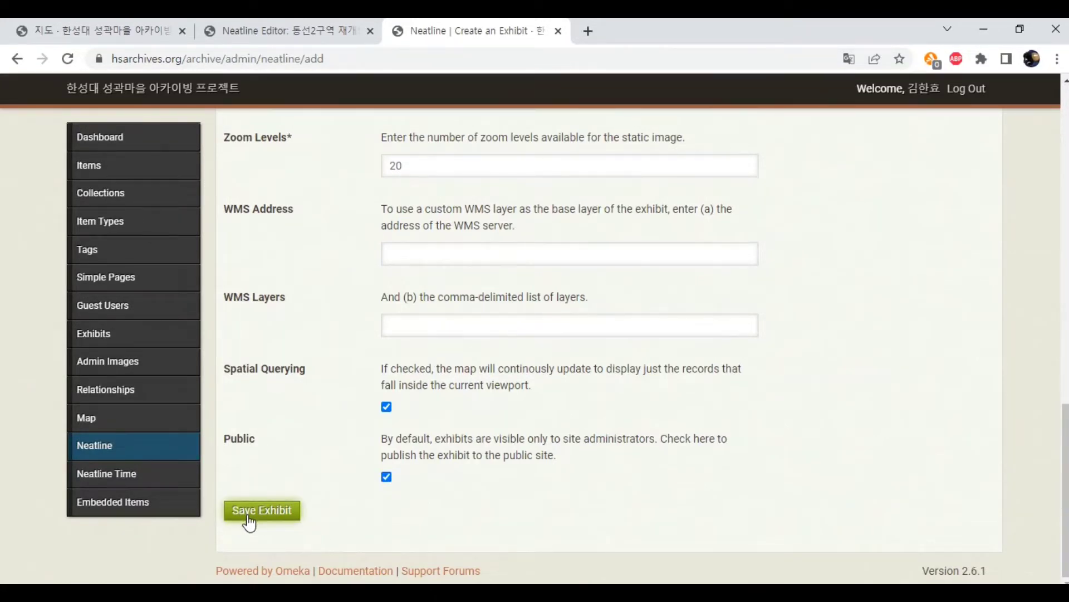
left_click(247, 517)
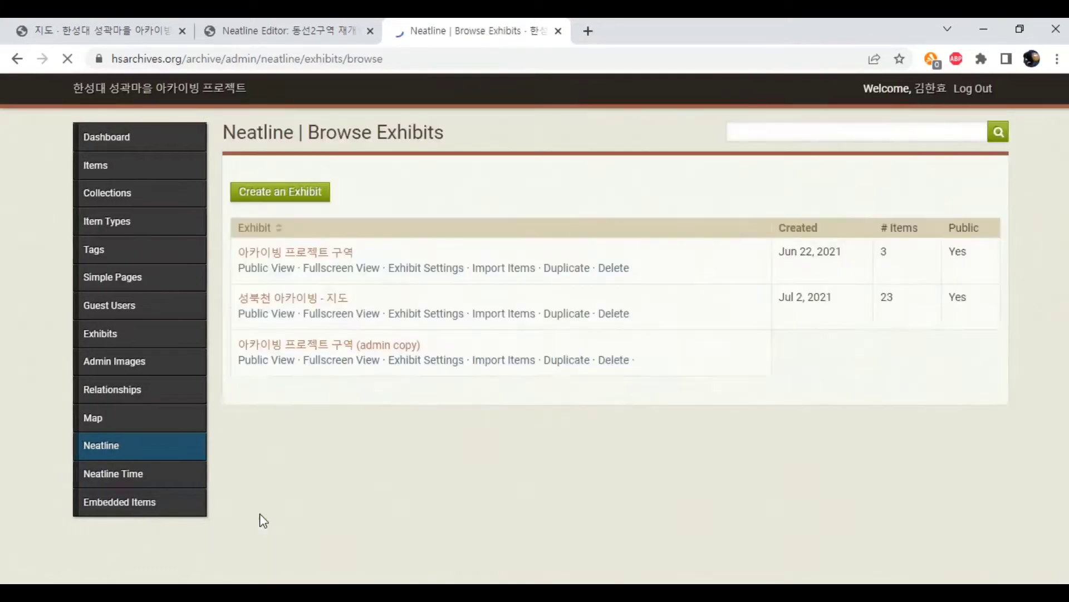
- Open the 동선2구역 재개발 지역 test exhibit in the Neatline editor in a new tab and dismiss the translation prompt
scroll(952, 401, "down", 3)
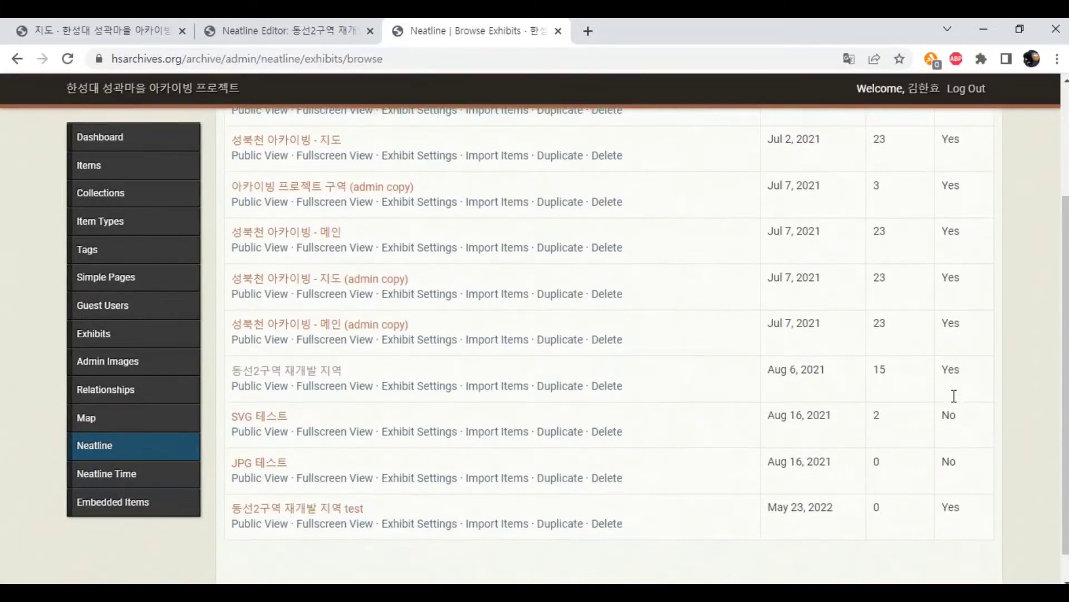
scroll(954, 395, "down", 1)
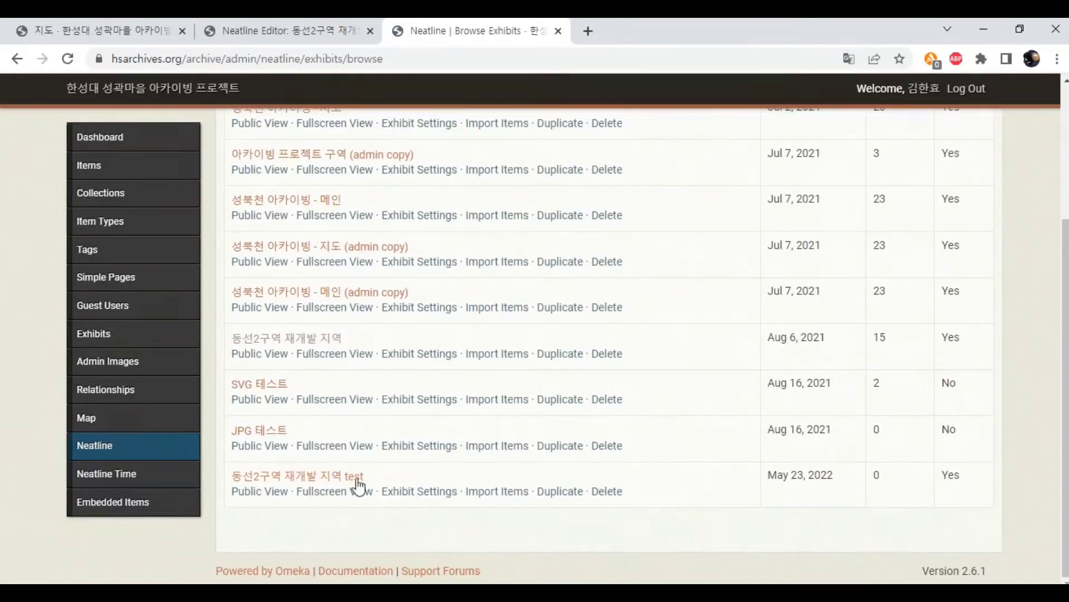
left_click_drag(383, 478, 233, 472)
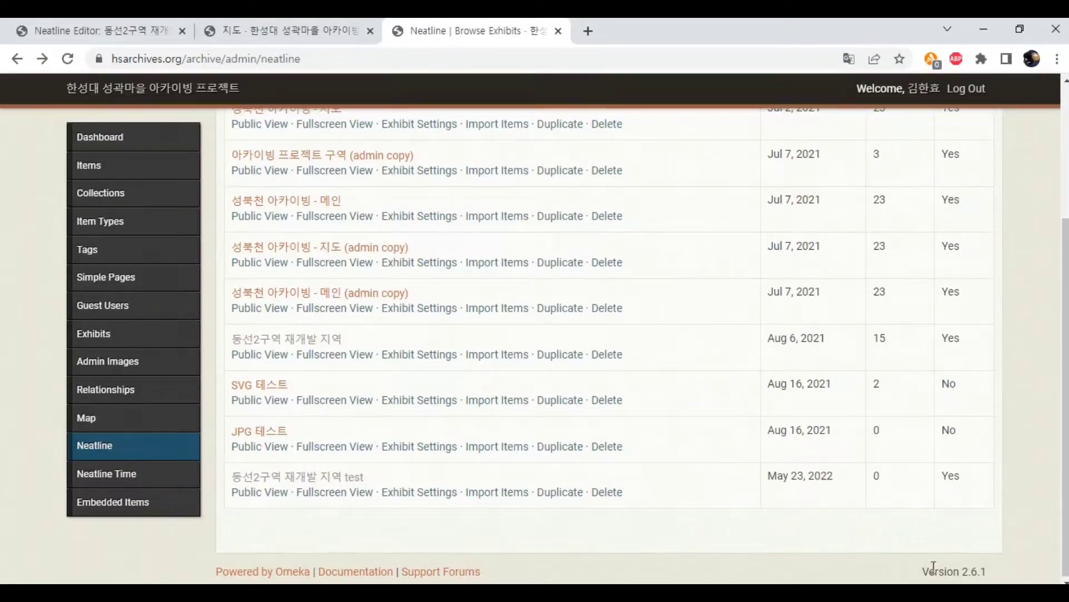
right_click(347, 479)
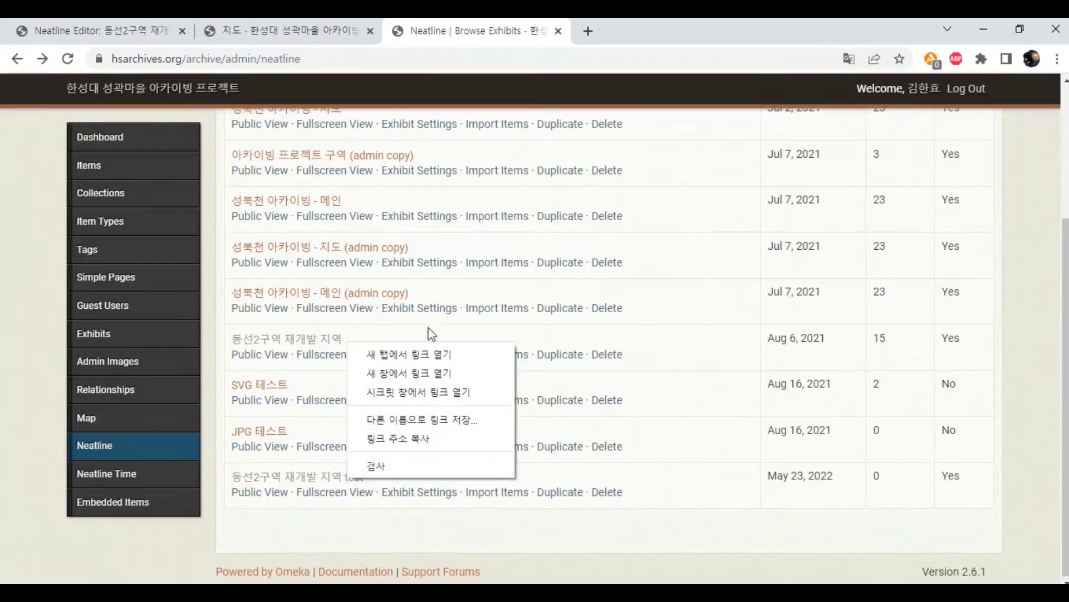
left_click(434, 355)
left_click(683, 26)
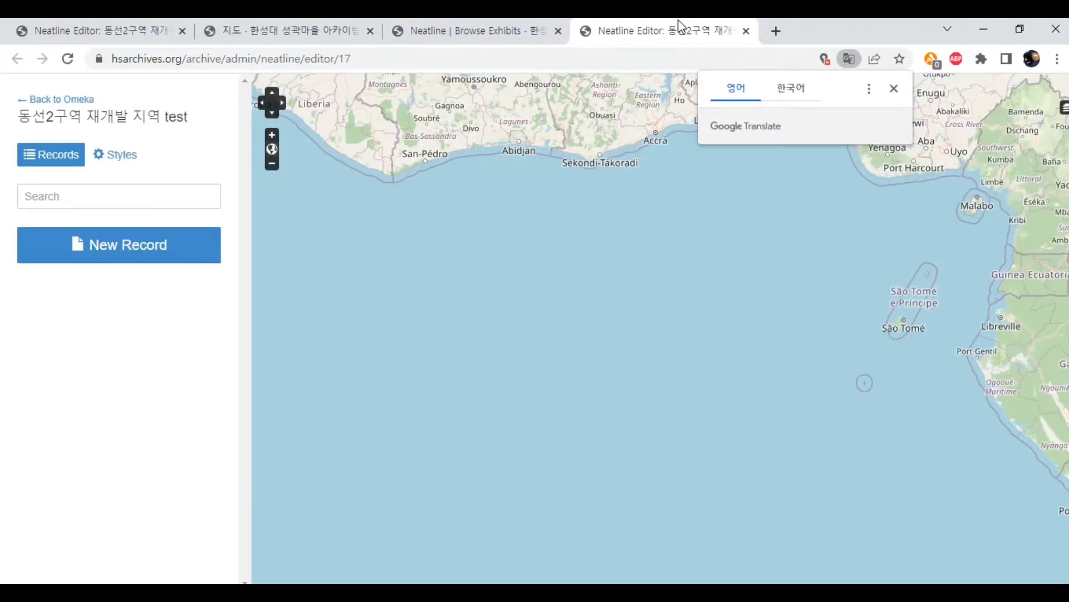
left_click(894, 89)
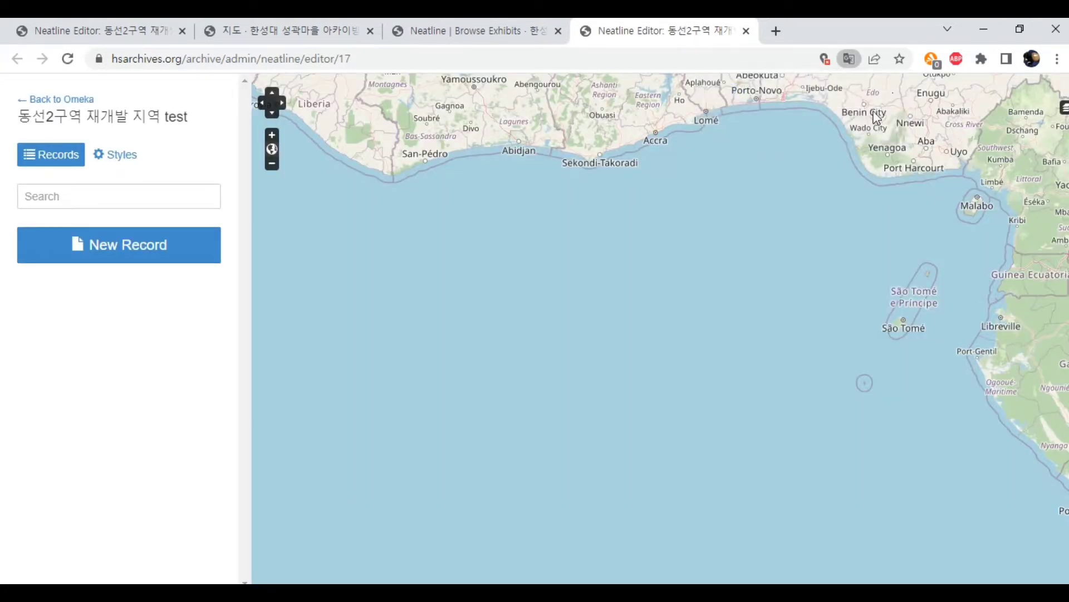
scroll(590, 262, "down", 1)
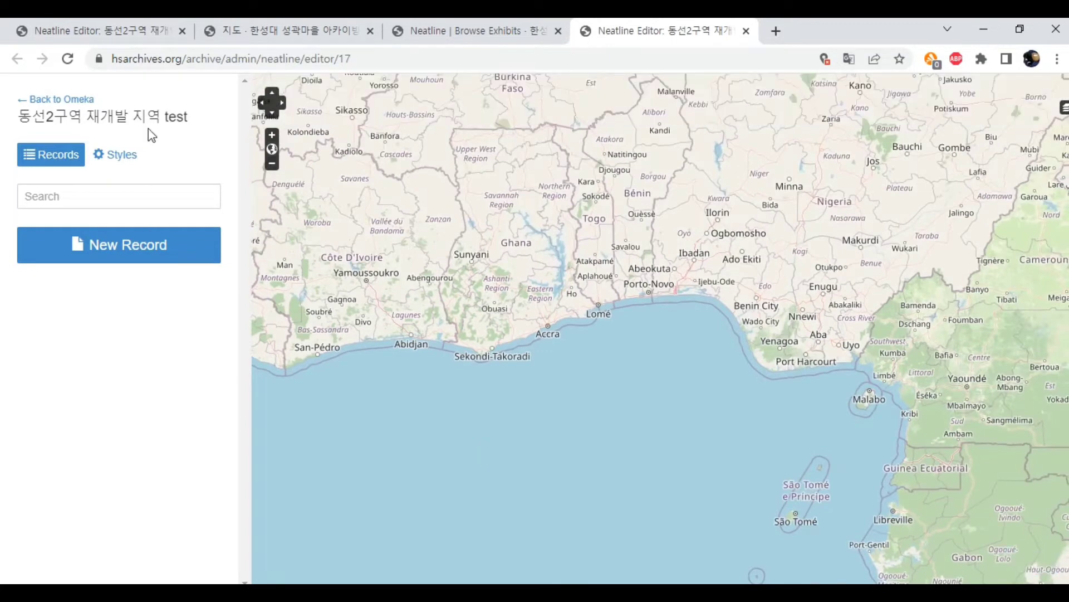
- Bring the map from West Africa to the Seoul metropolitan area in South Korea
left_click(272, 164)
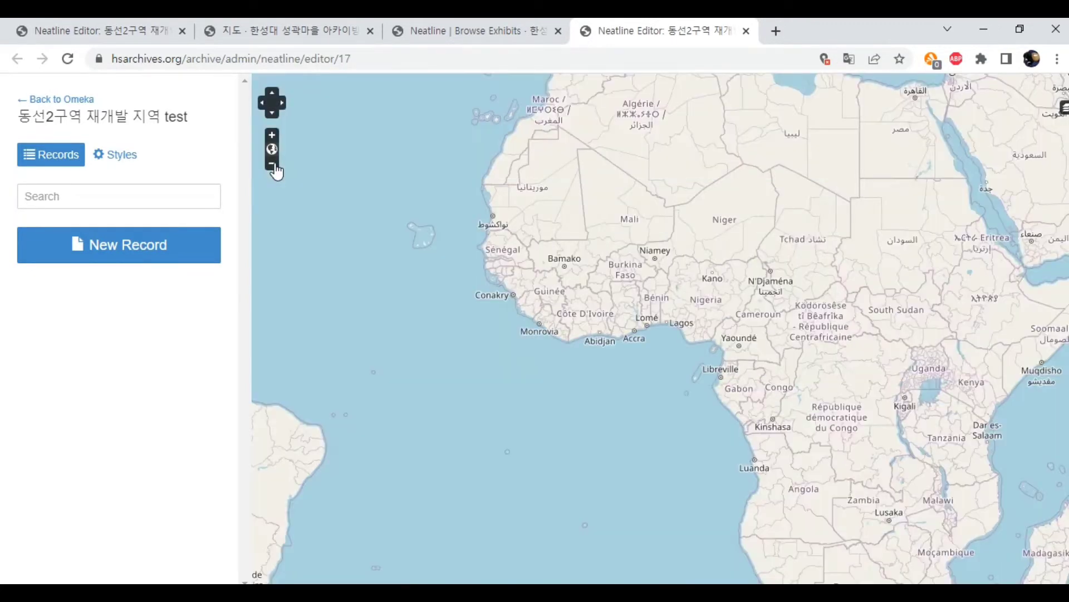
scroll(898, 373, "down", 1)
left_click_drag(991, 410, 488, 522)
left_click_drag(859, 267, 304, 372)
scroll(463, 445, "up", 2)
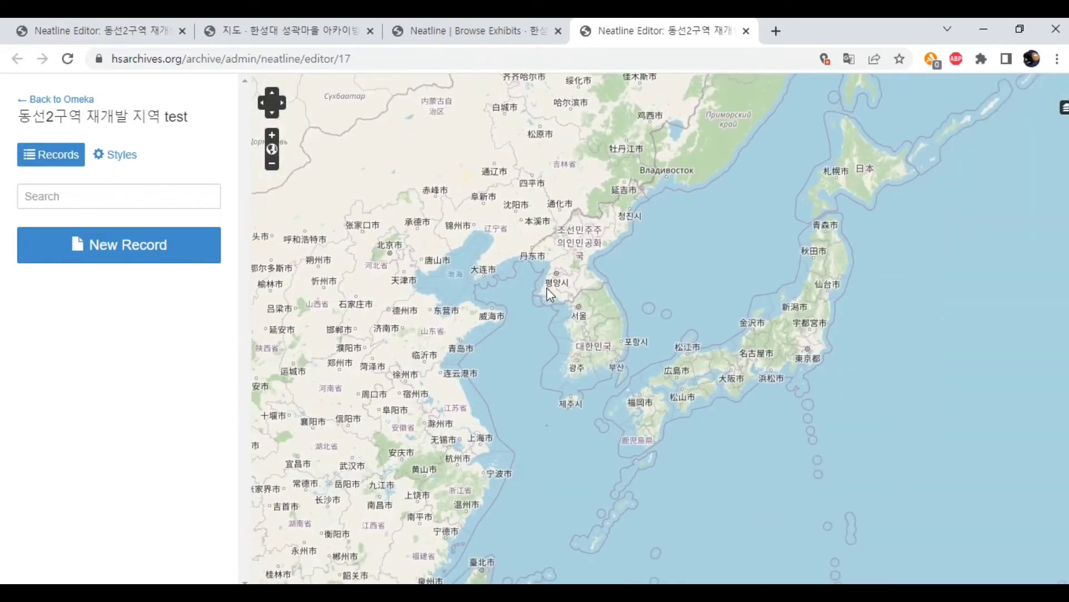
scroll(616, 360, "up", 1)
scroll(593, 347, "up", 4)
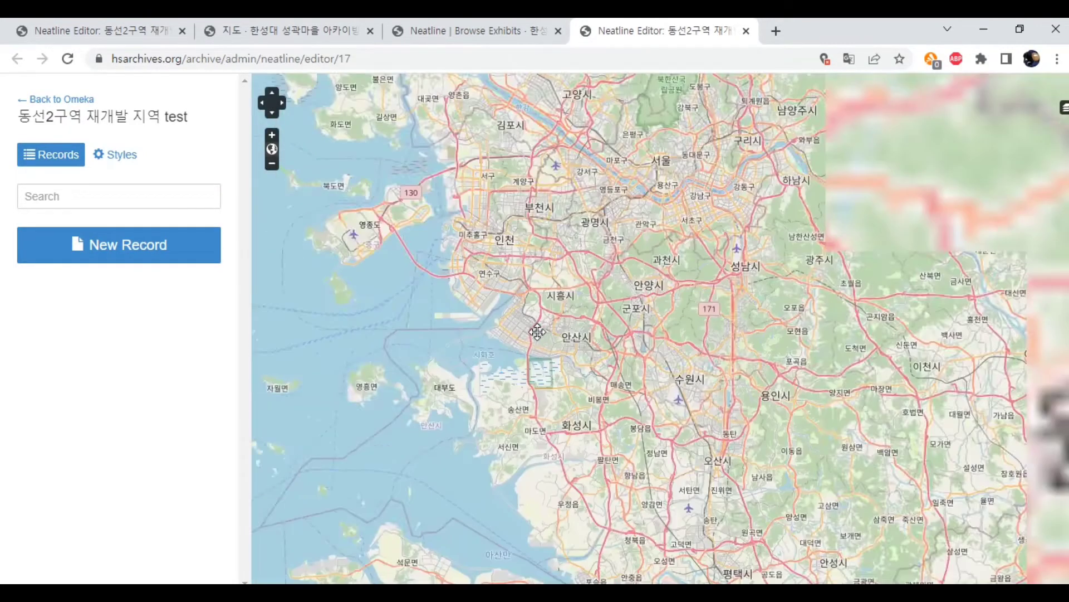
left_click_drag(538, 332, 420, 442)
scroll(467, 428, "up", 1)
left_click_drag(494, 281, 537, 490)
left_click_drag(477, 306, 524, 441)
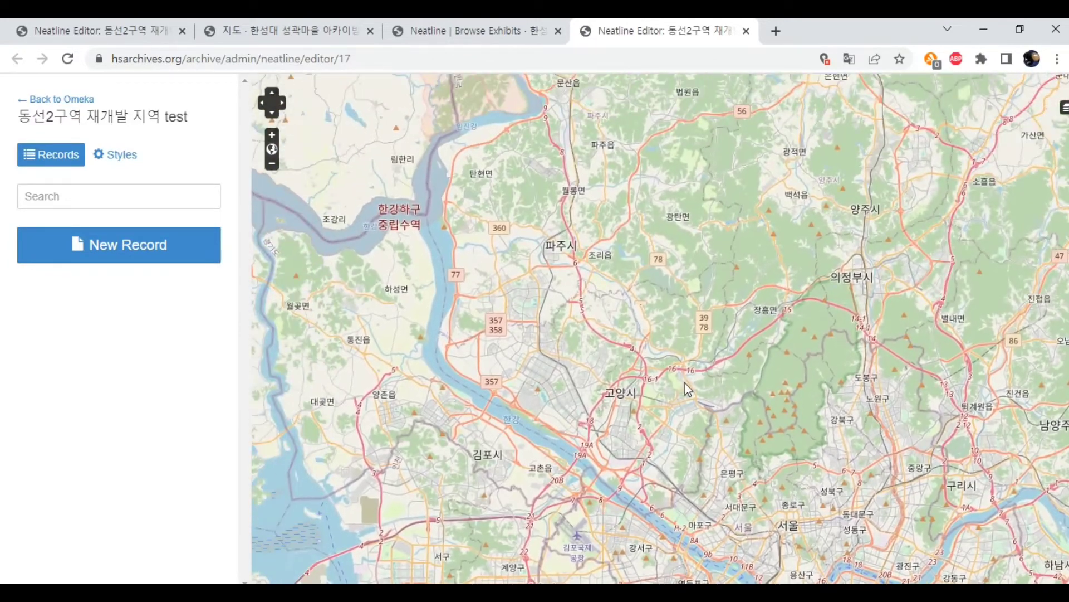
left_click_drag(683, 390, 731, 324)
scroll(829, 339, "up", 3)
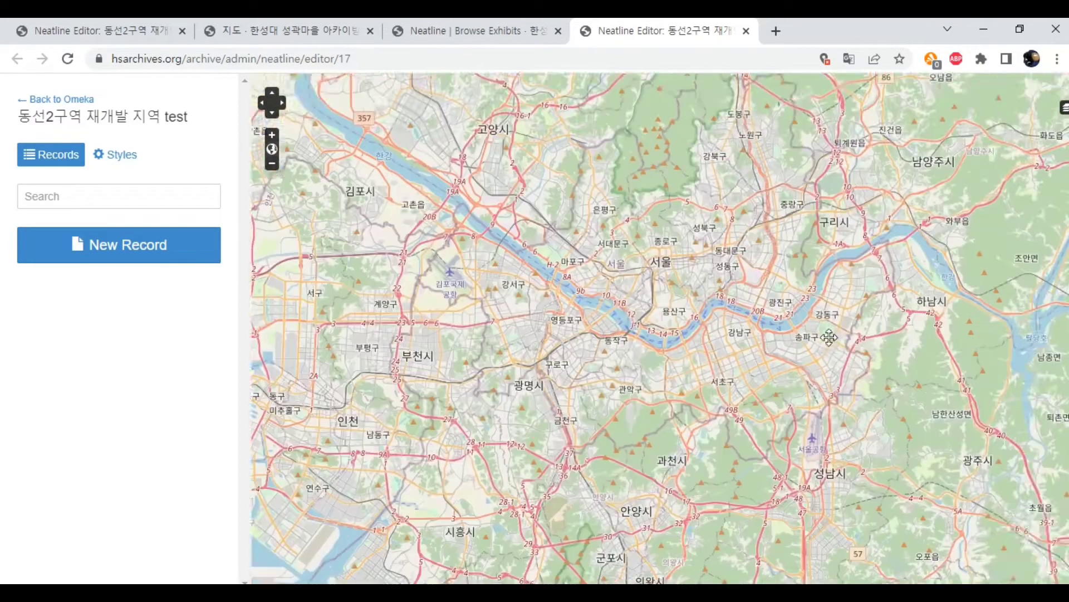
- Frame the map closely on the blocks around 동소문로25가길 and 동소문로29길, beside the main road 동소문로
left_click_drag(773, 392, 522, 480)
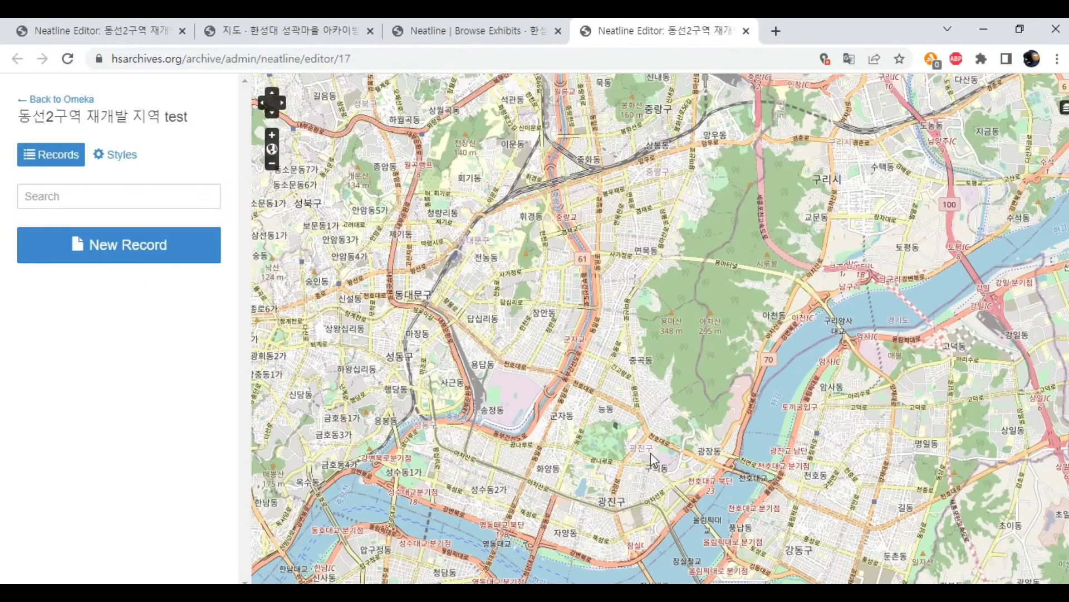
left_click_drag(557, 276, 784, 470)
scroll(694, 439, "up", 5)
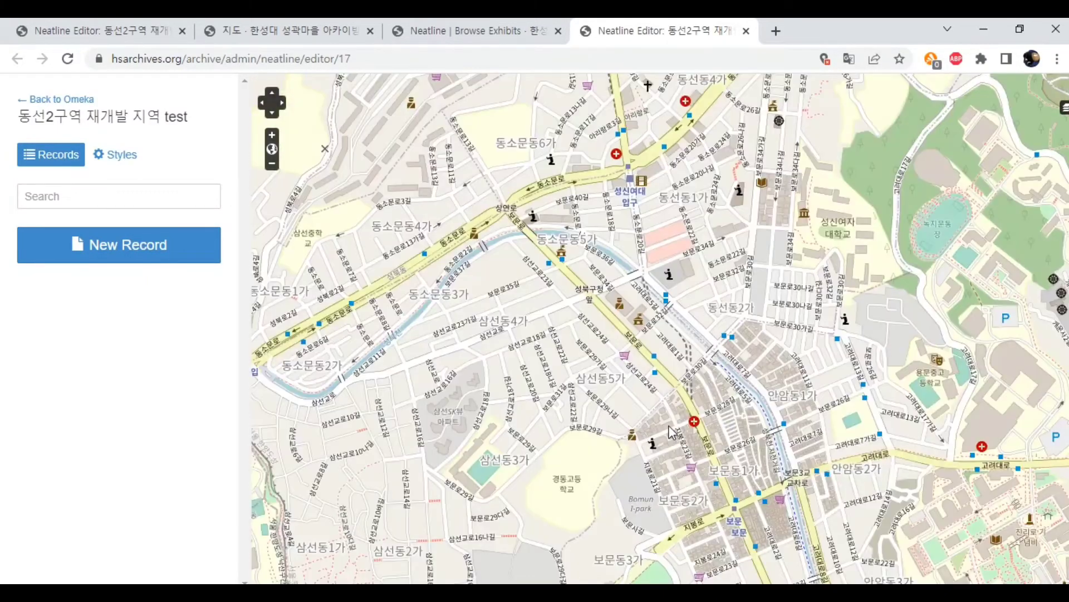
scroll(694, 439, "up", 1)
left_click_drag(459, 267, 644, 440)
scroll(616, 406, "up", 1)
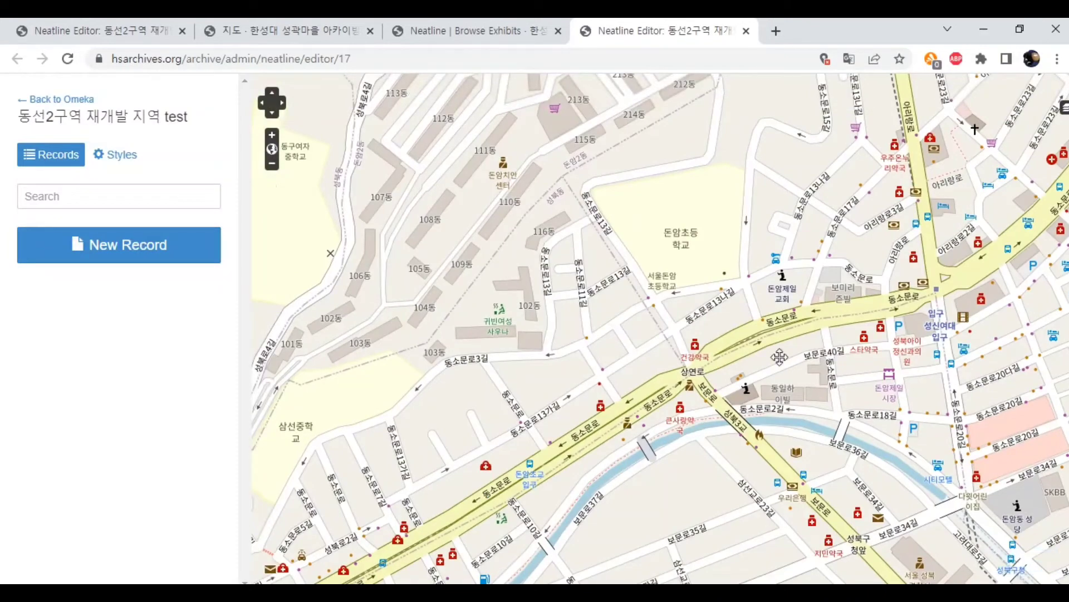
left_click_drag(778, 356, 432, 553)
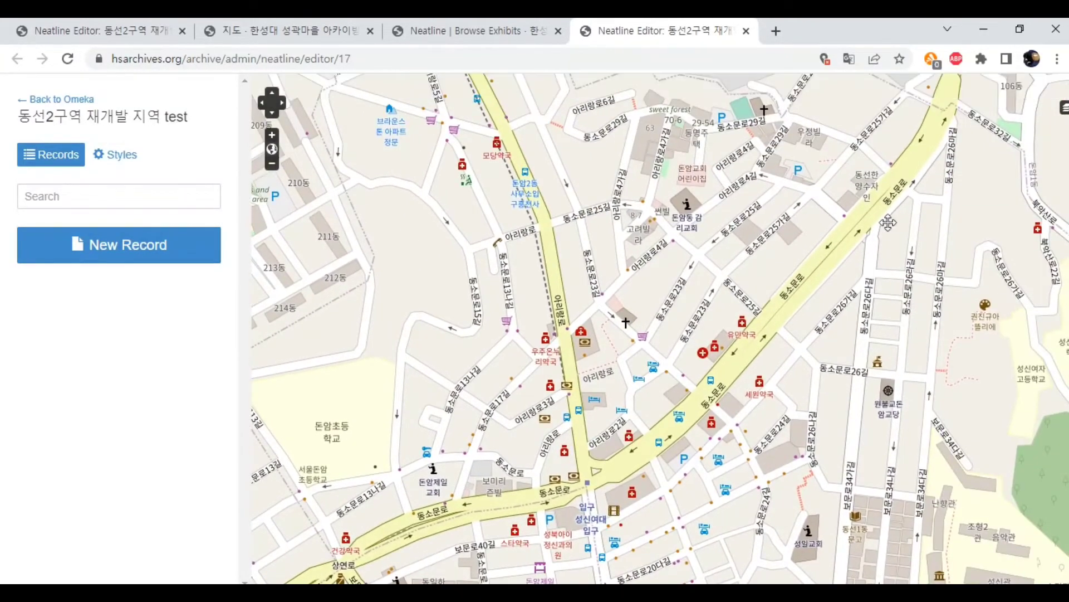
left_click_drag(925, 200, 840, 382)
scroll(840, 383, "up", 1)
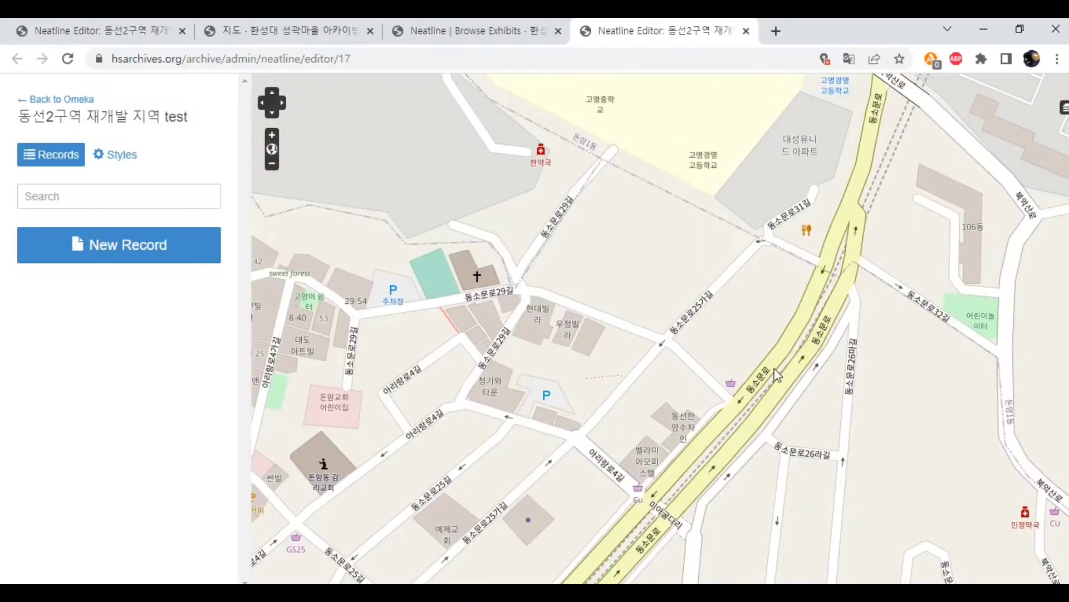
left_click_drag(795, 340, 864, 328)
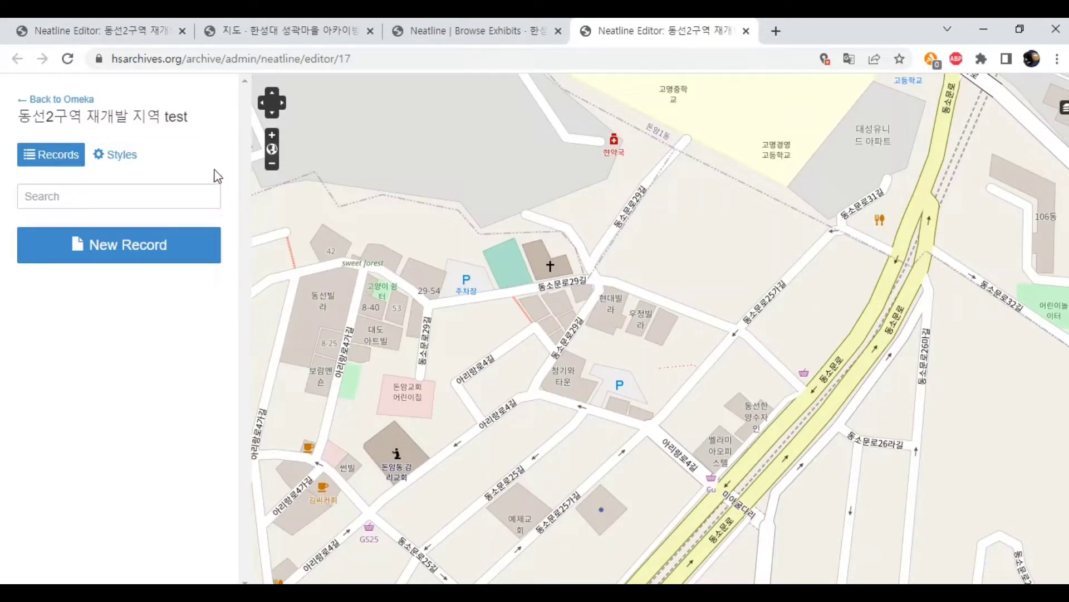
left_click_drag(730, 282, 705, 284)
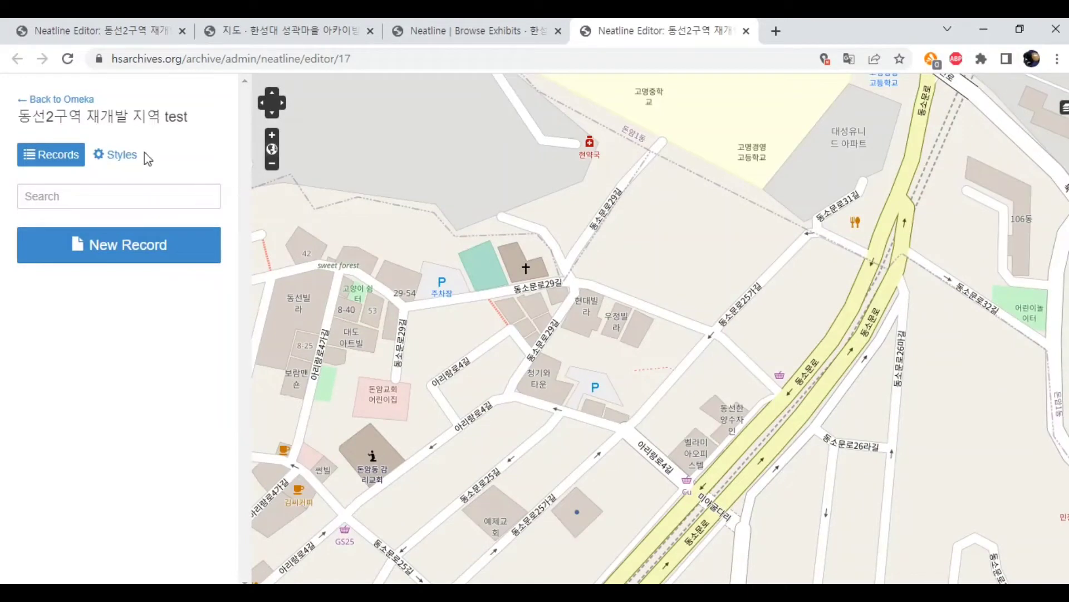
- Use the current viewport, at zoom 18, as the exhibit's default map focus and zoom, and save the style settings
left_click(135, 164)
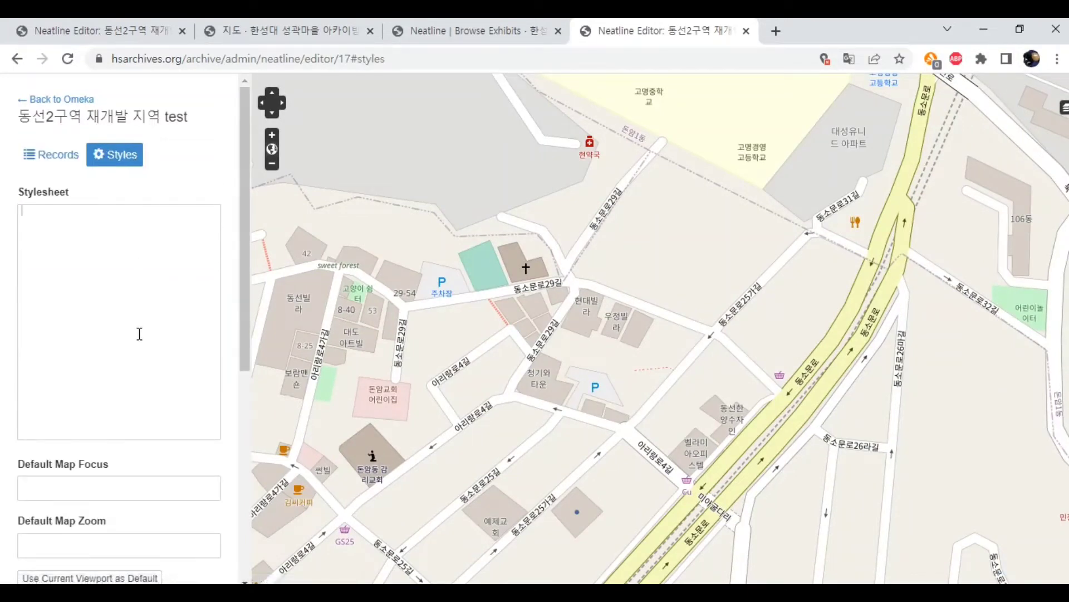
scroll(202, 391, "down", 1)
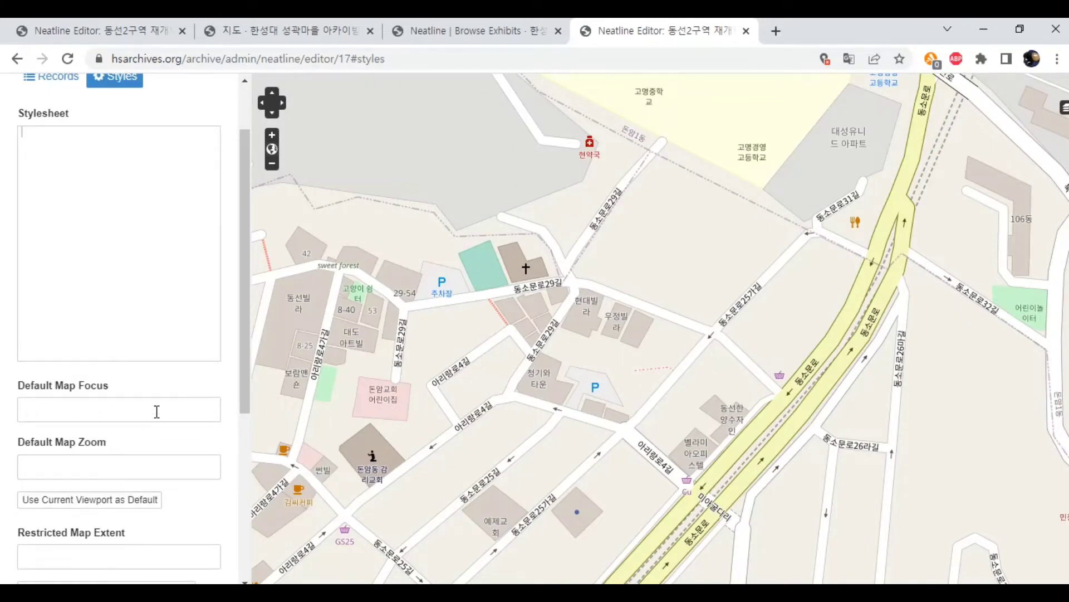
scroll(157, 412, "down", 1)
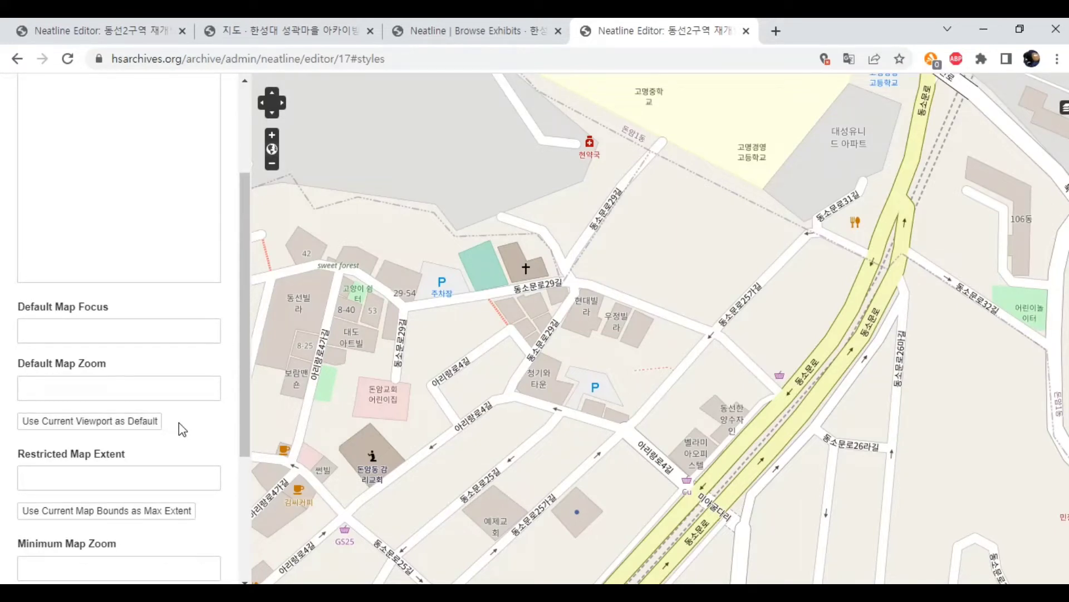
left_click(148, 429)
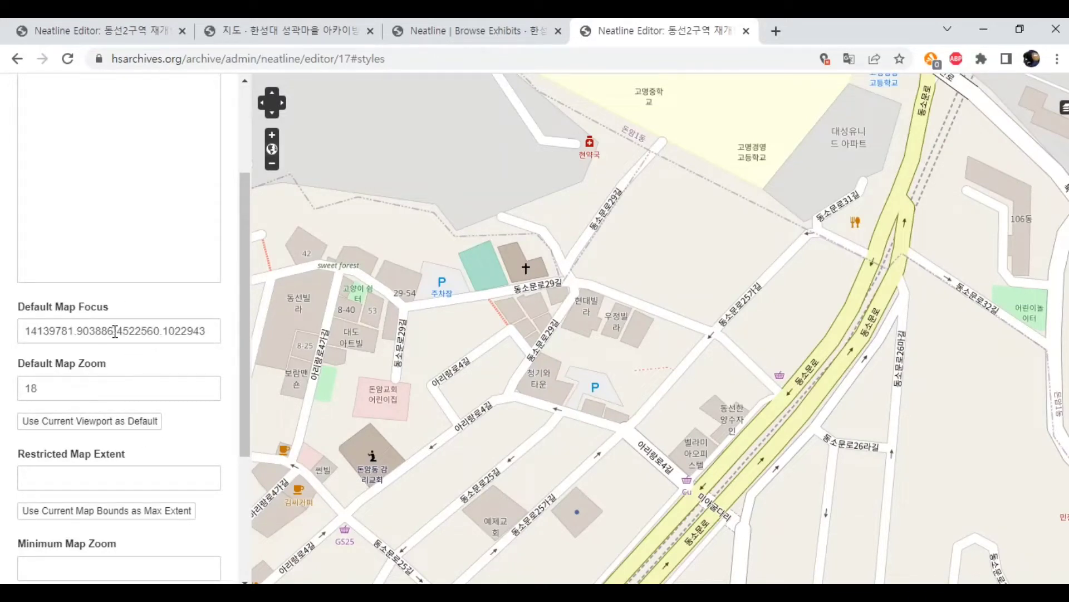
scroll(211, 387, "down", 4)
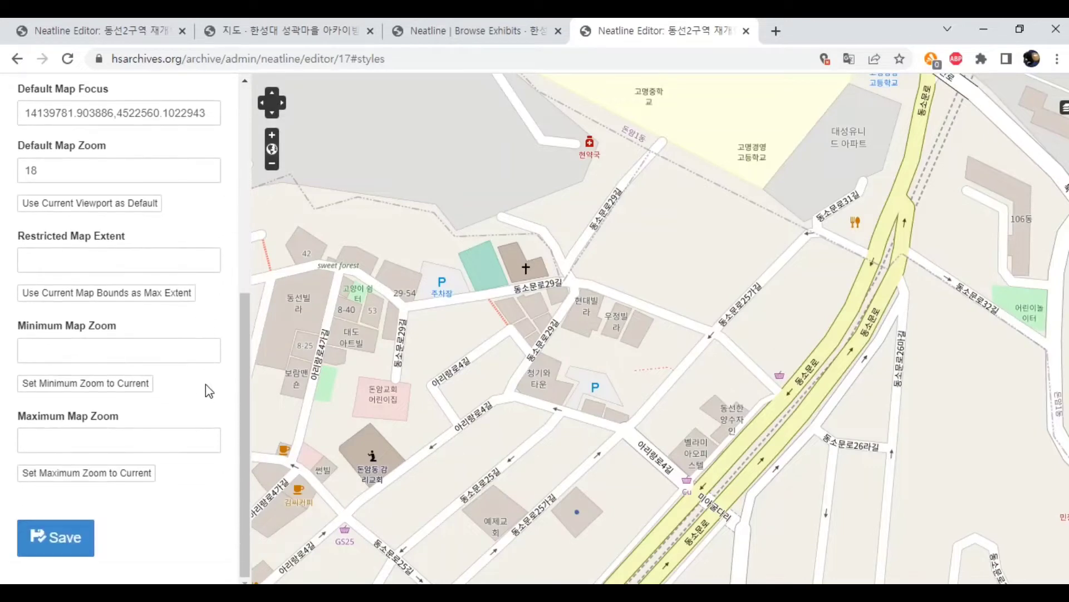
left_click(62, 542)
- Create a new record titled "동선2구역 재개발 지역" with the slug ds00
scroll(134, 484, "up", 7)
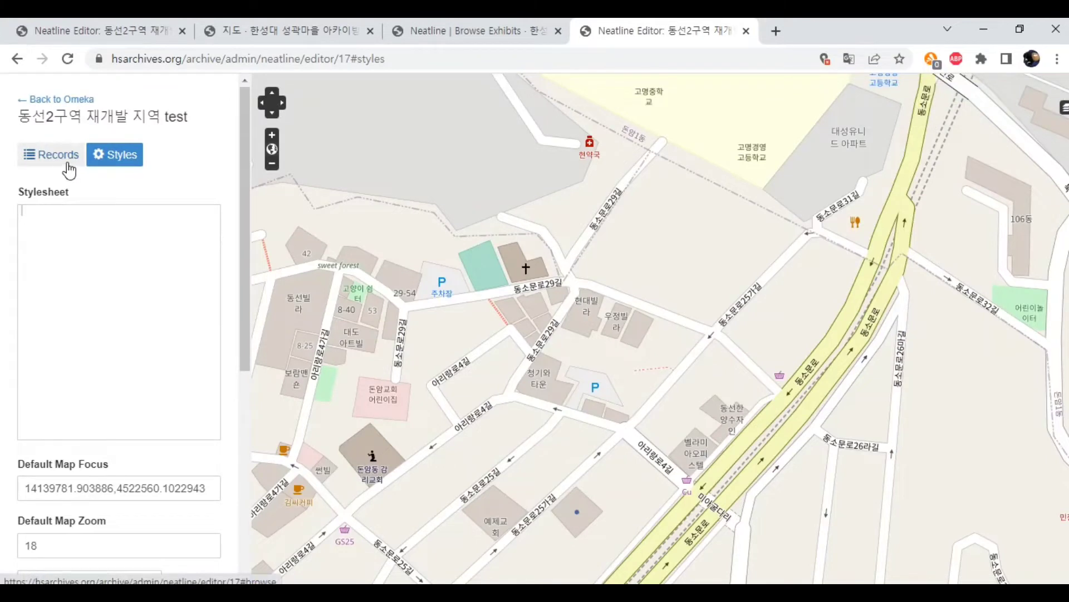
left_click(66, 156)
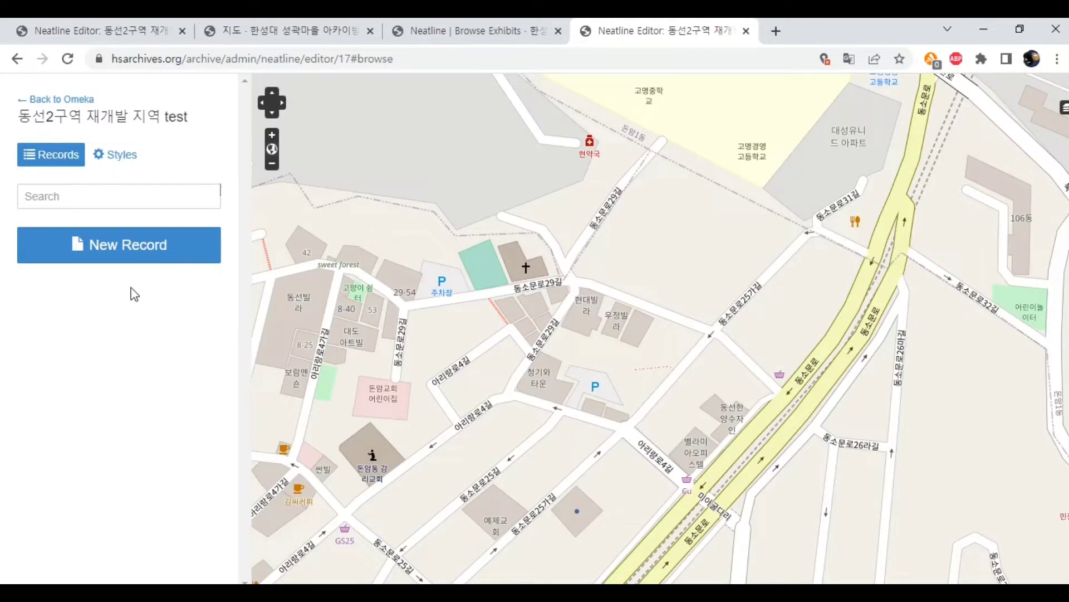
left_click(133, 263)
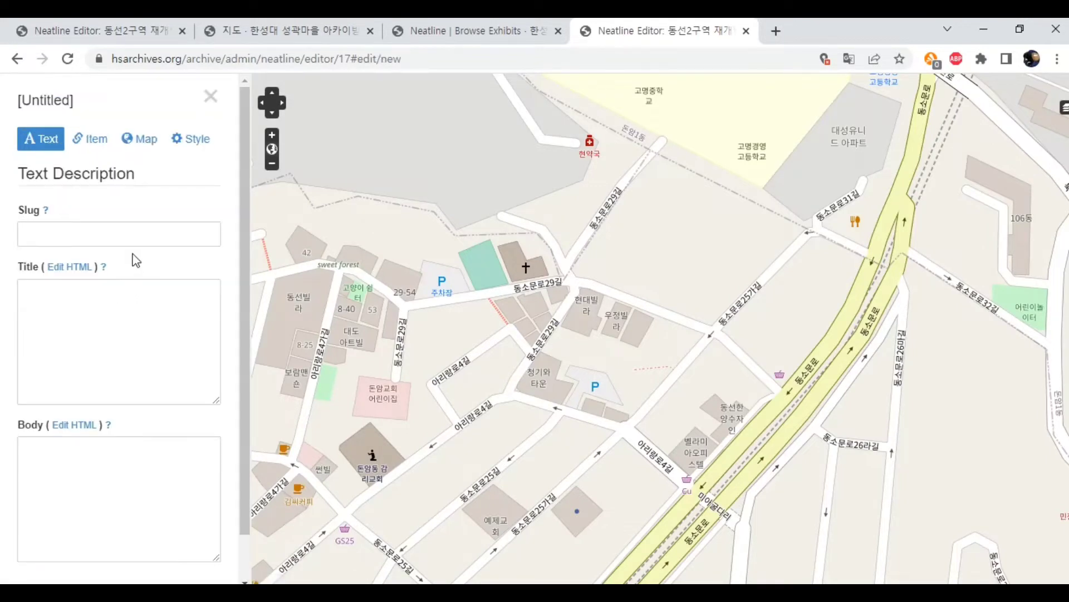
left_click(126, 326)
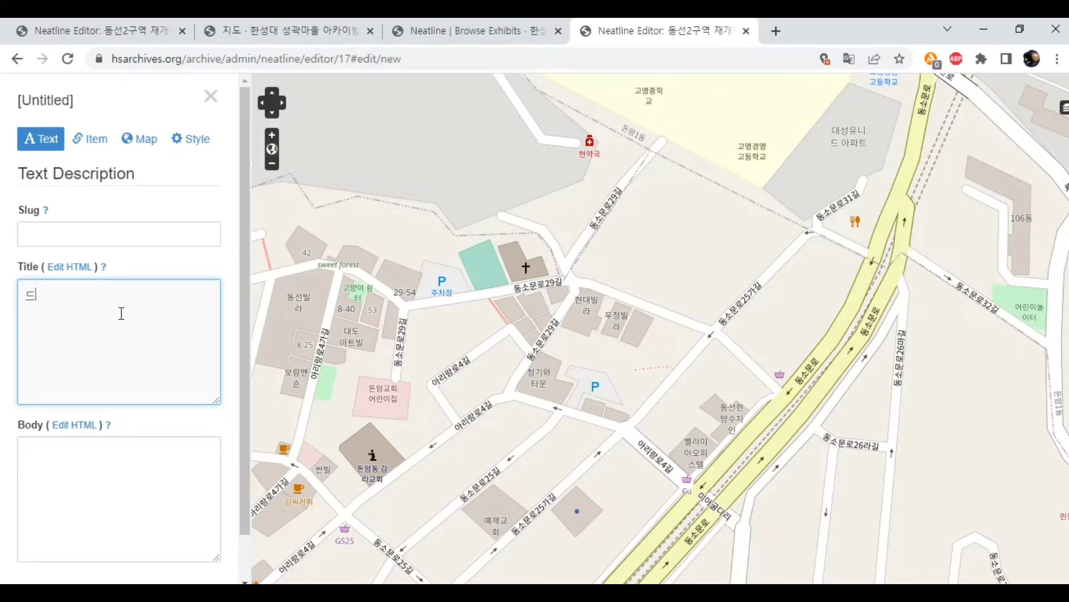
type("동선2구역 재개발 지역")
left_click(117, 228)
type("ds00")
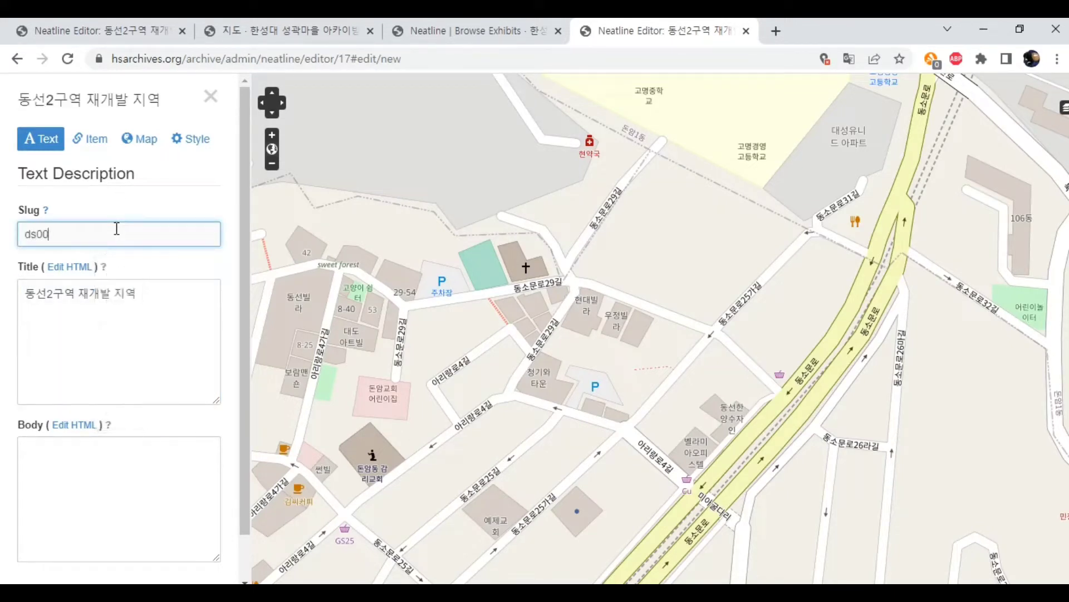
- Copy the description from the existing exhibit's 동선2구역 재개발 지역 record into the new record's body in the HTML editor
left_click(104, 461)
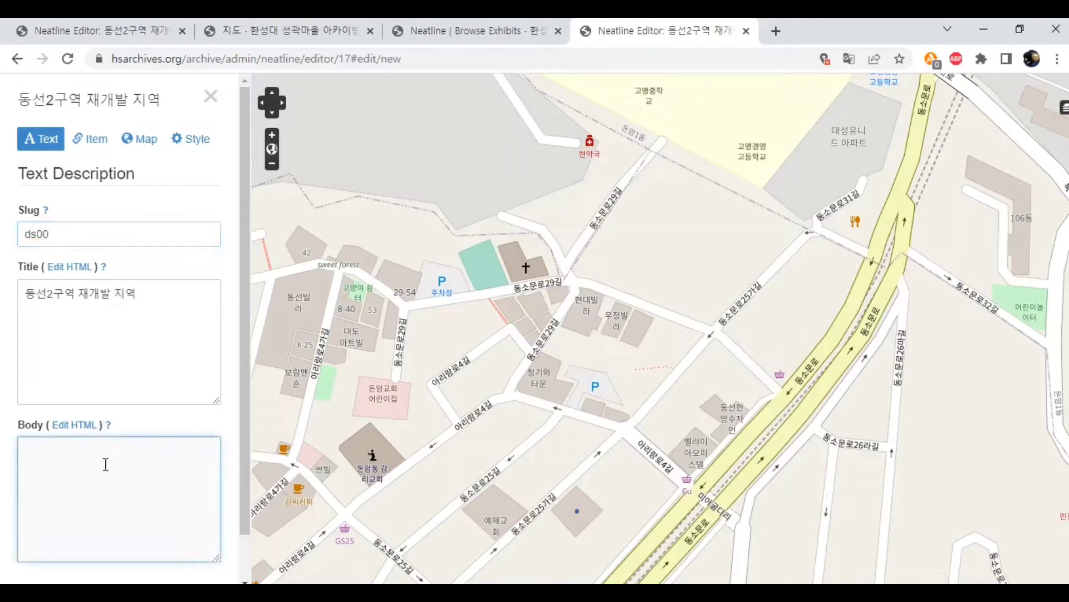
left_click(86, 428)
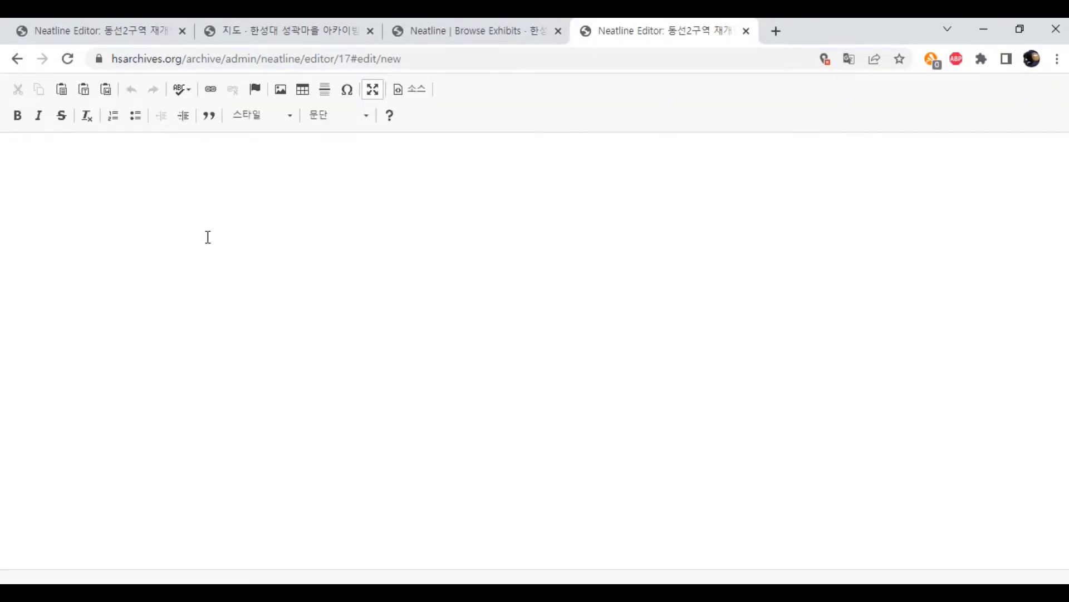
left_click(208, 237)
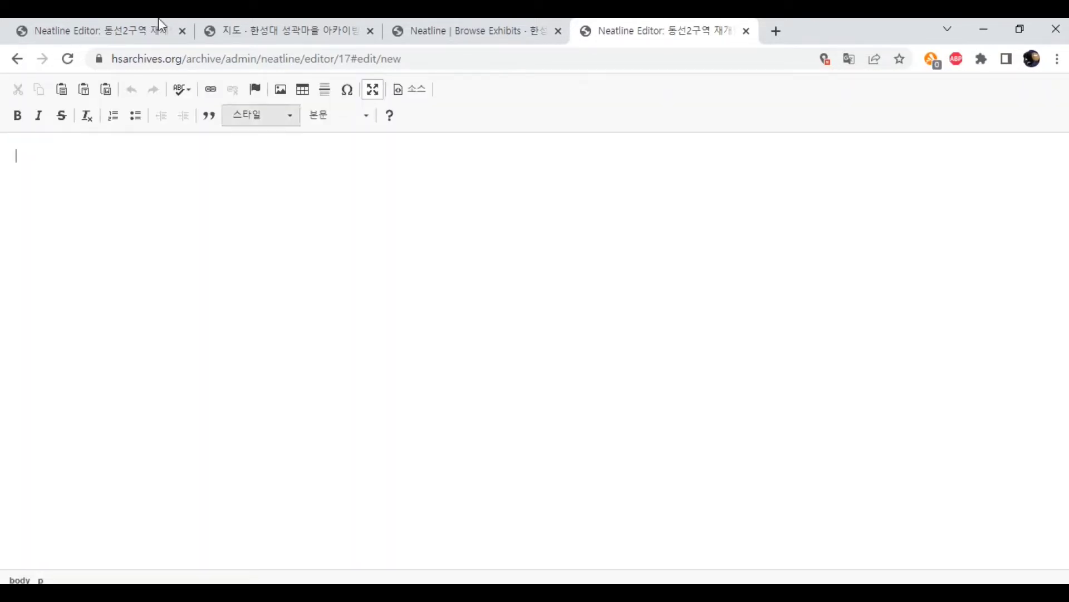
left_click(123, 25)
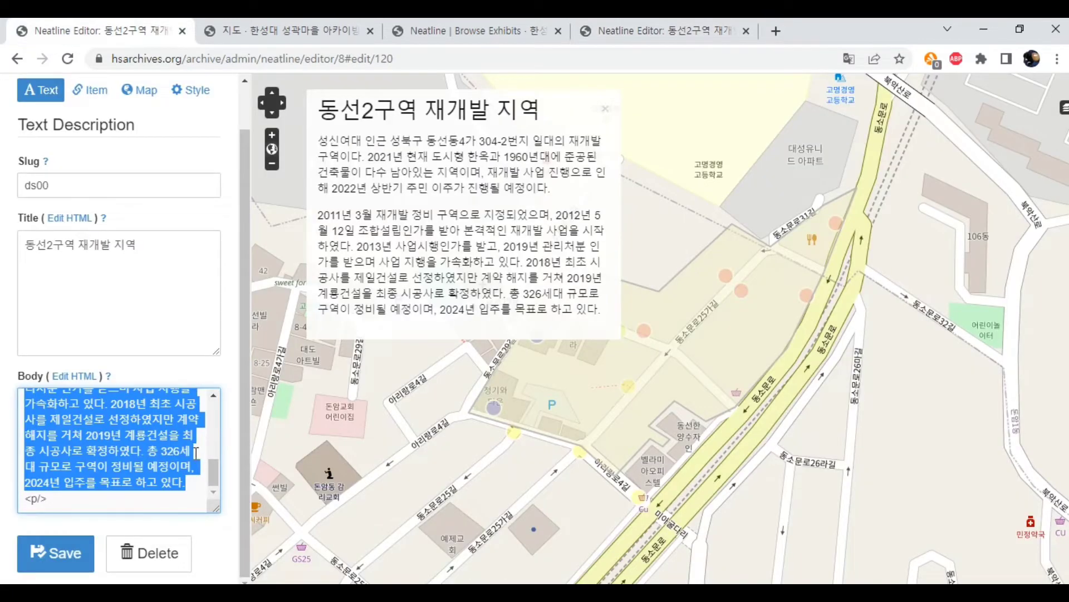
scroll(196, 453, "up", 3)
key("ctrl+c")
left_click(663, 30)
key("ctrl+v")
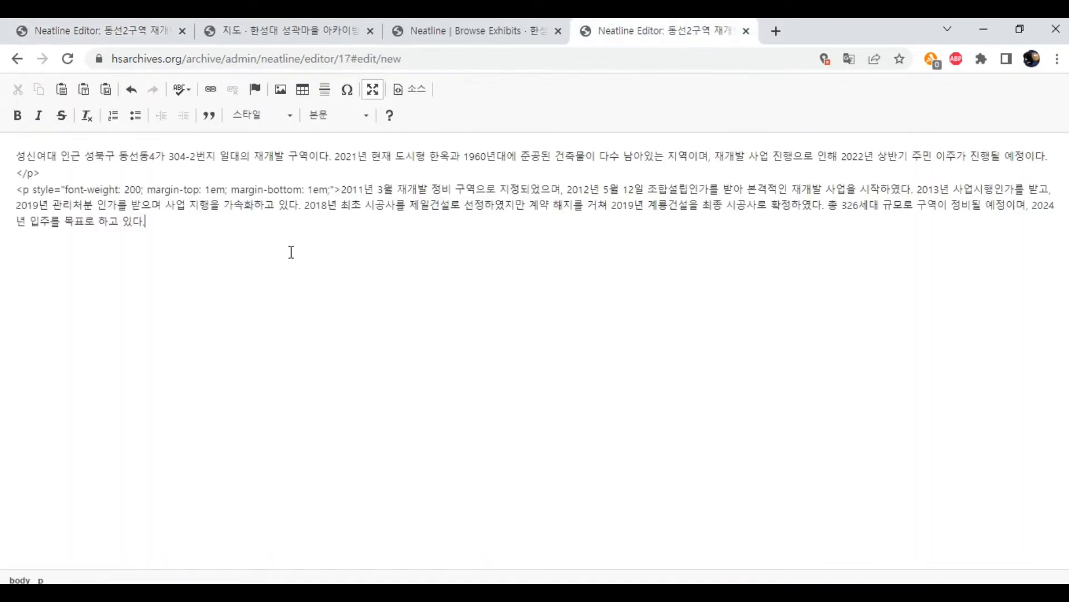
- Remove the stray paragraph tags between the two pasted body paragraphs, return to the record form and save the record
left_click_drag(16, 169, 342, 184)
key("BackSpace")
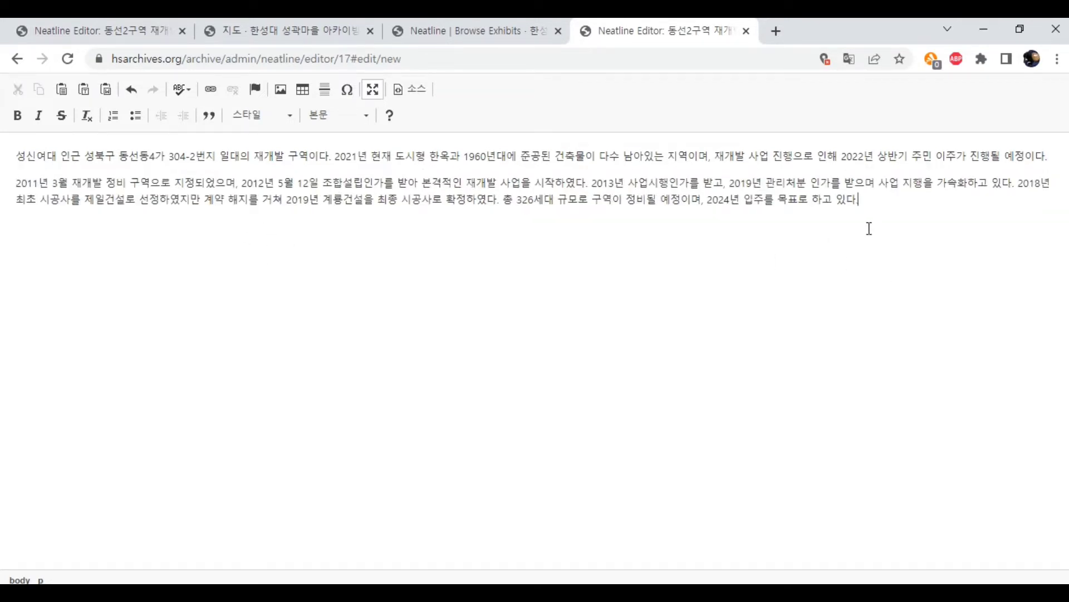
left_click(374, 92)
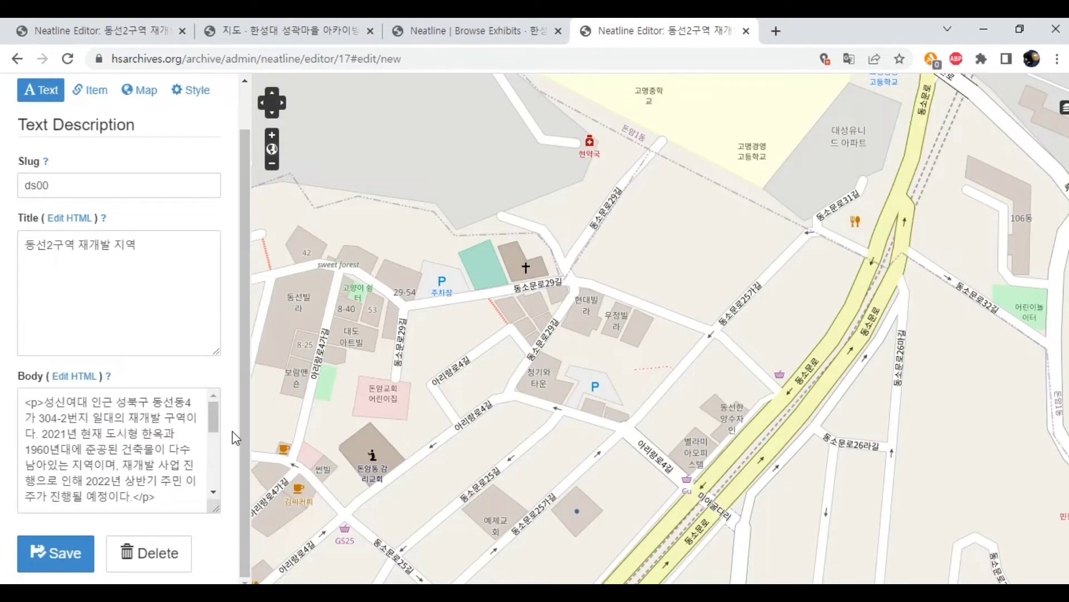
scroll(234, 418, "up", 1)
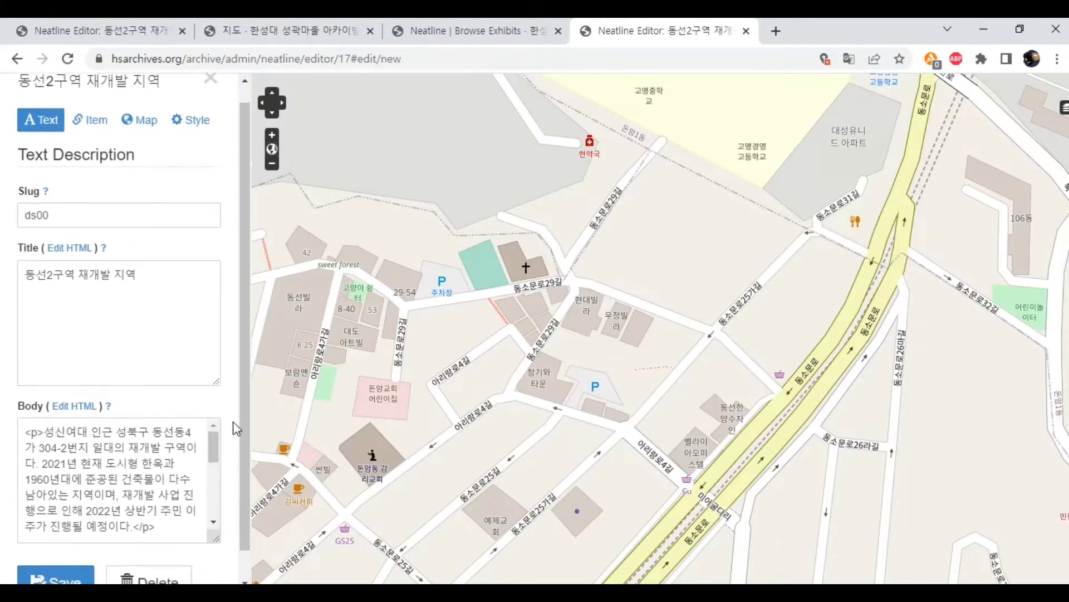
scroll(233, 421, "down", 1)
left_click(47, 555)
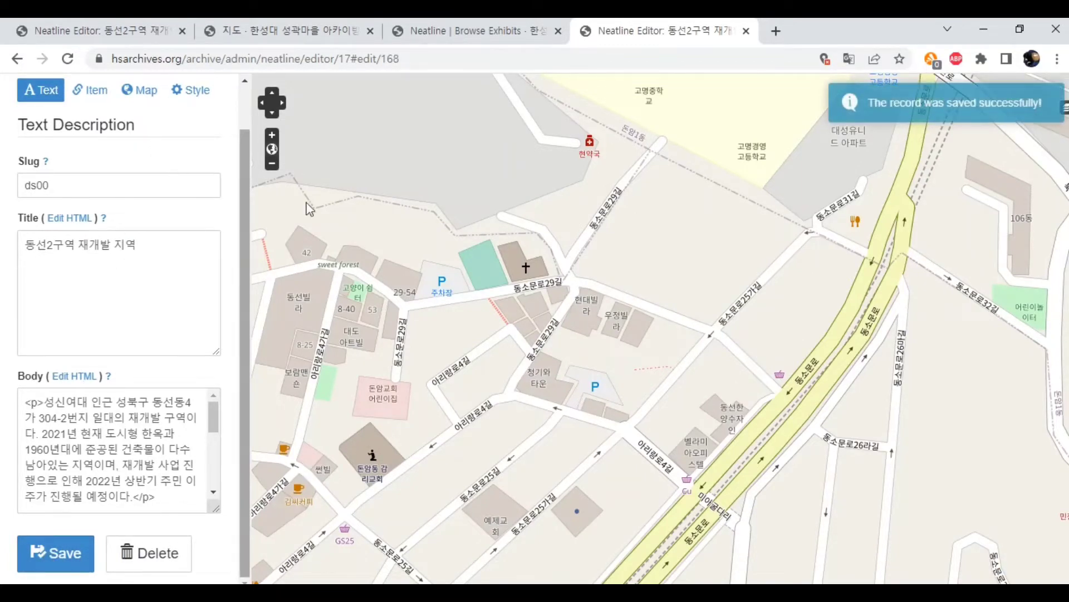
- Draw a 13-corner polygon for the record, outlining the redevelopment area between 동소문로29길, the main road 동소문로 and 아리랑로4길
left_click(142, 105)
scroll(167, 278, "down", 3)
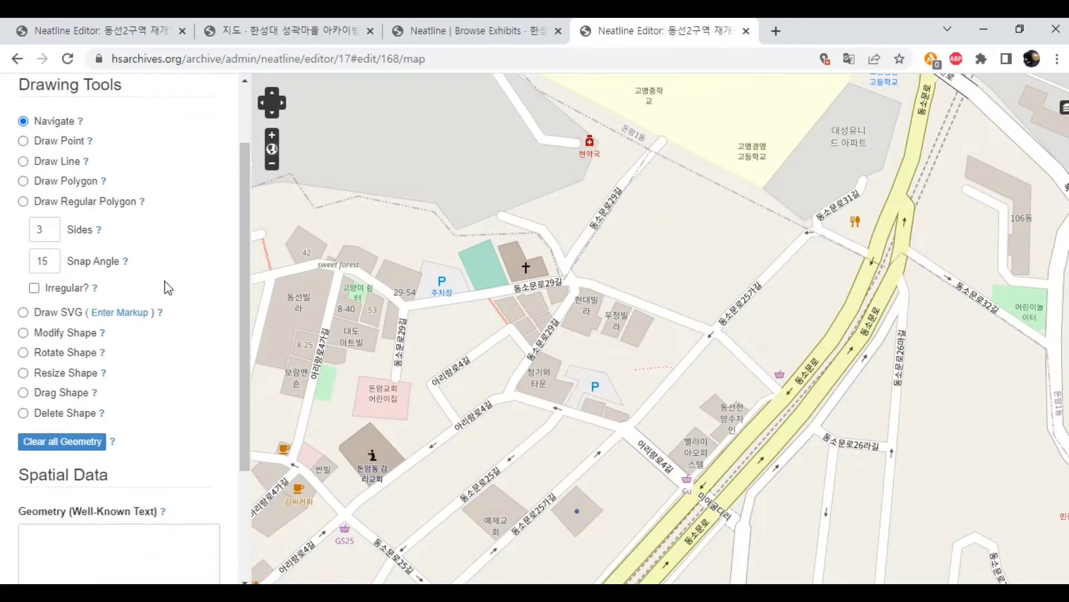
scroll(165, 291, "up", 4)
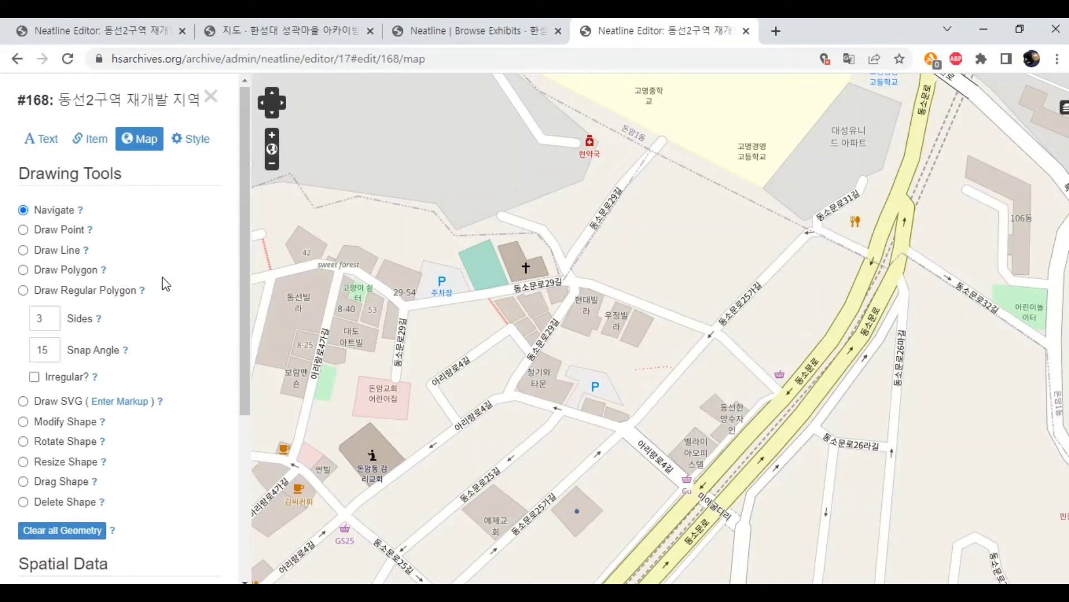
left_click(23, 271)
left_click(510, 395)
left_click(580, 283)
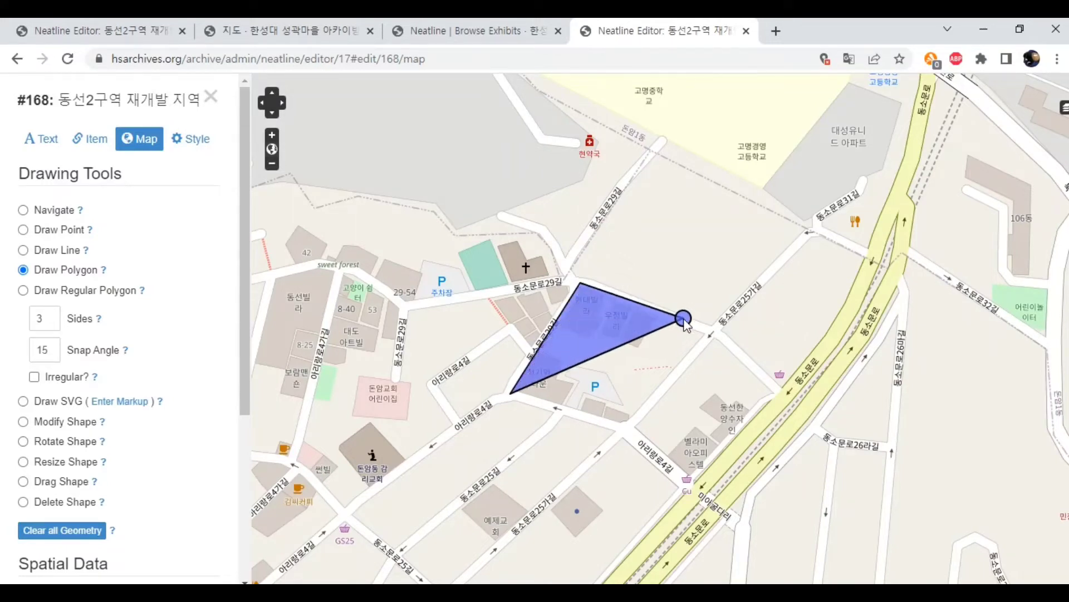
left_click(666, 309)
left_click(711, 245)
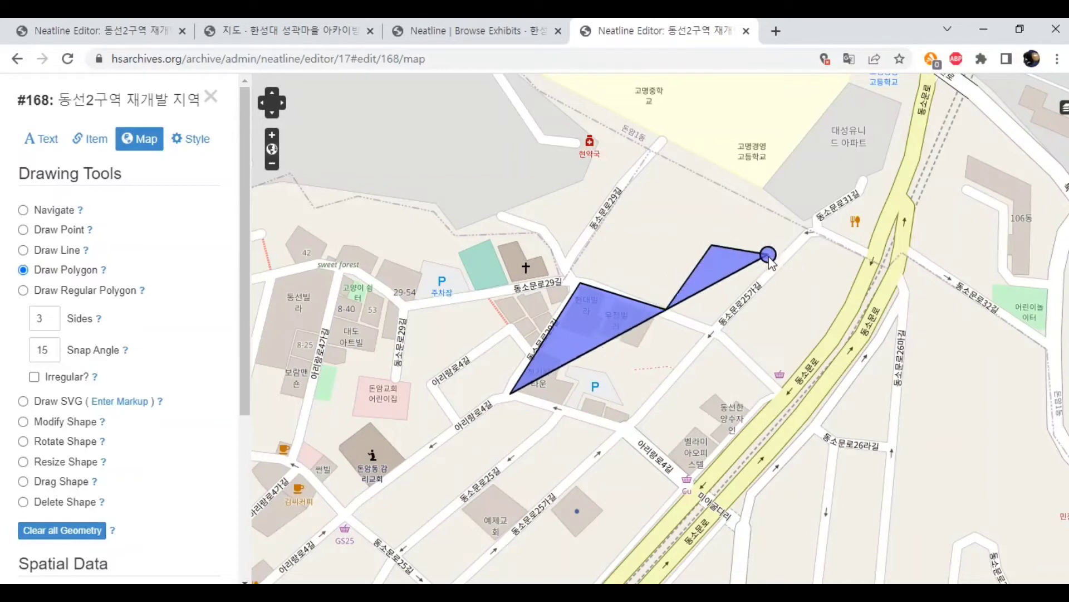
left_click(776, 264)
left_click(815, 220)
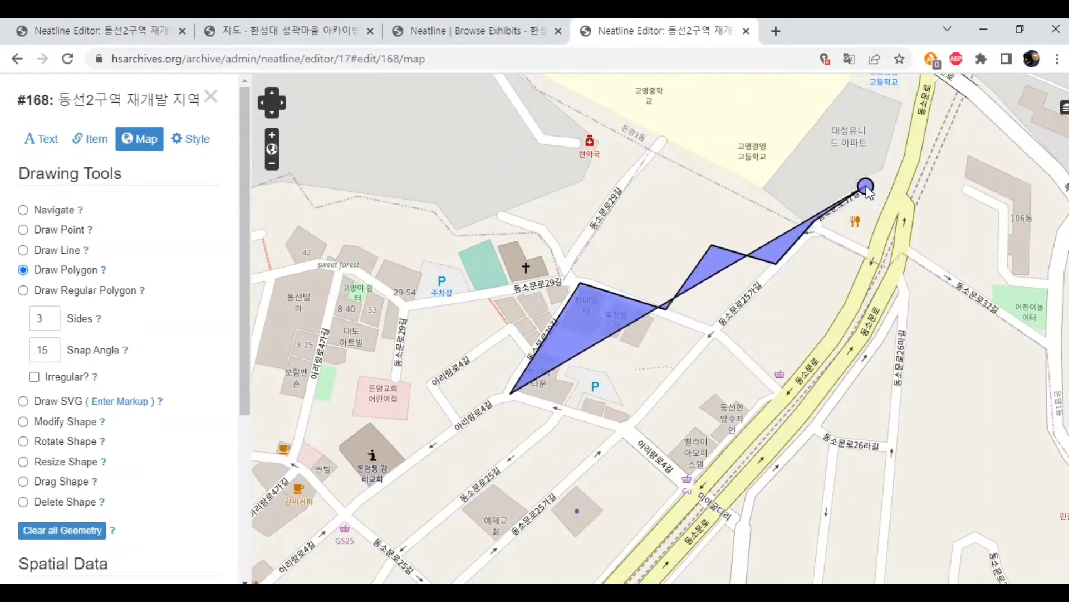
left_click(886, 184)
left_click(893, 197)
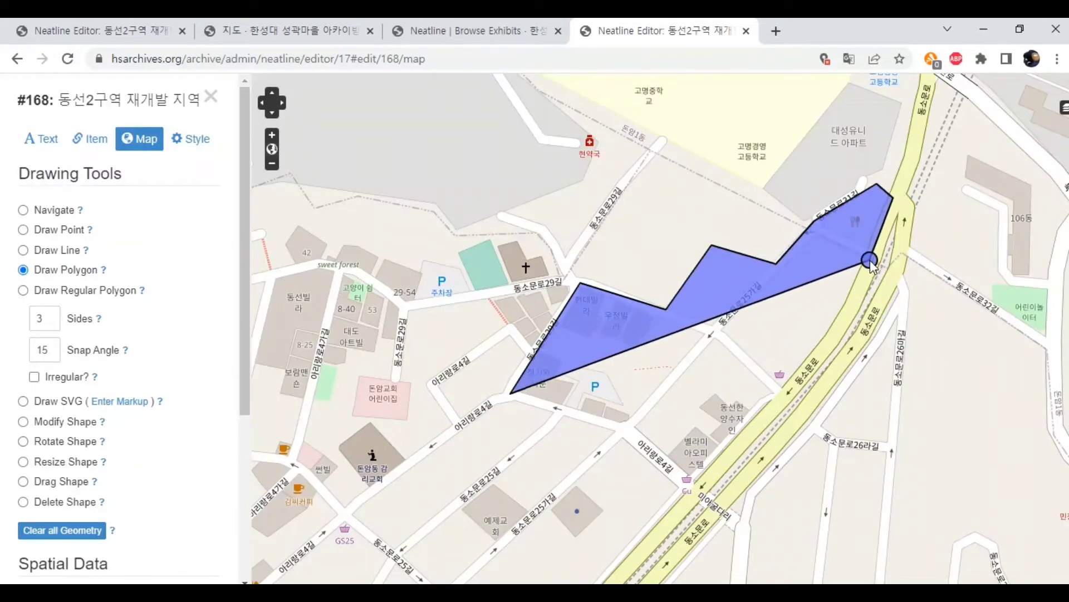
left_click(840, 324)
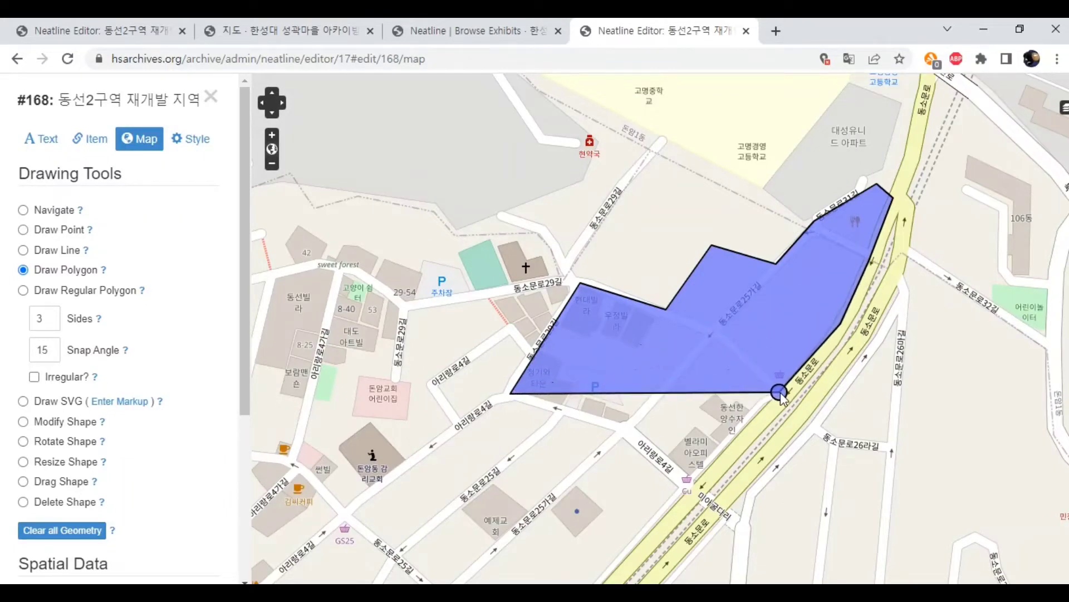
left_click(760, 403)
left_click(723, 385)
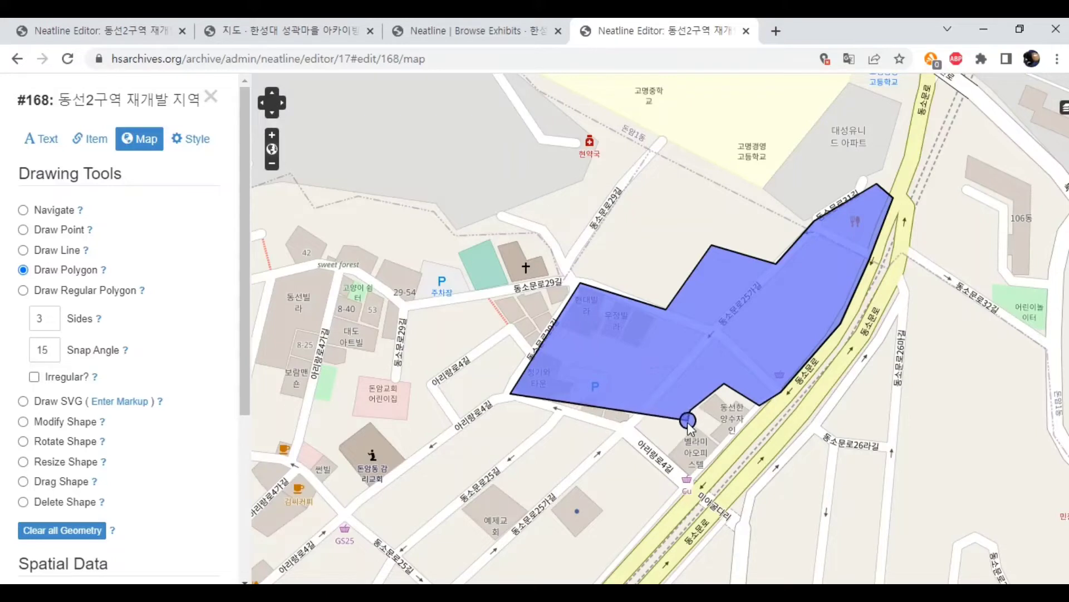
left_click(656, 444)
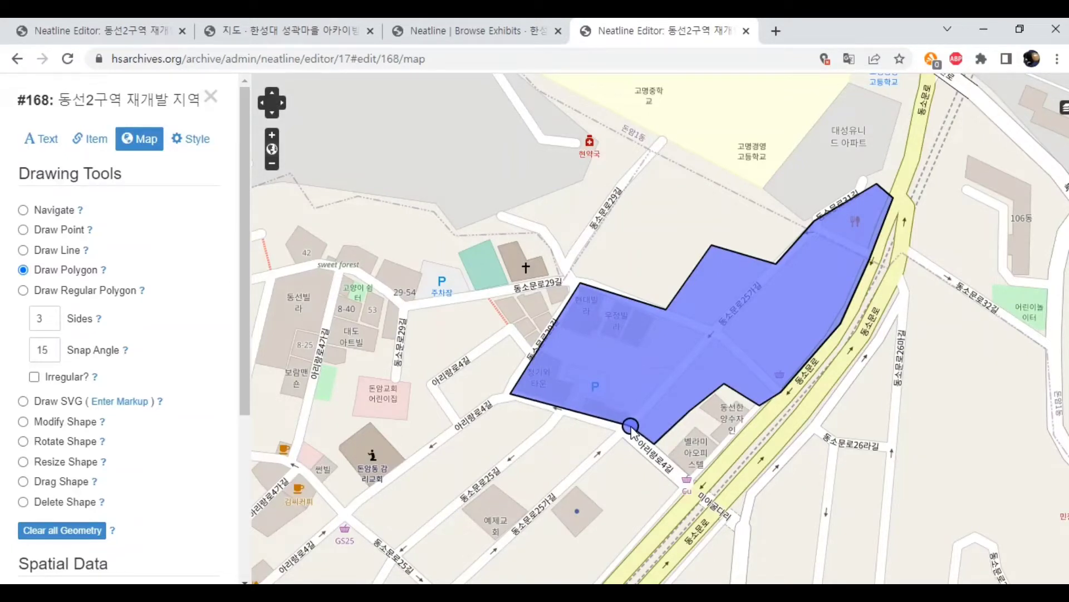
double_click(631, 428)
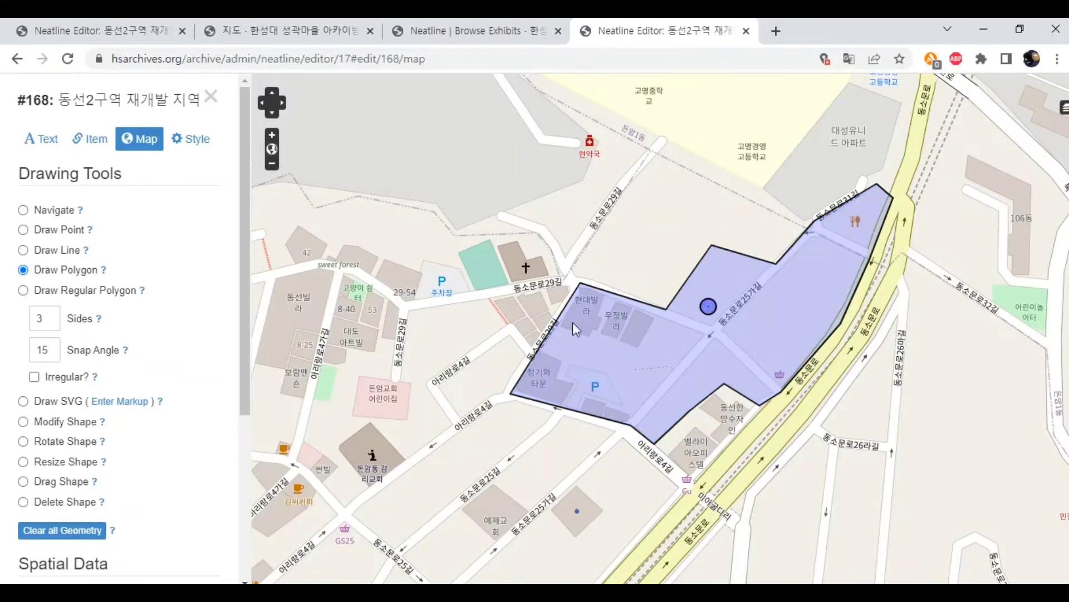
- Draw a second five-corner polygon around the parking lot west of the redevelopment area and delete that shape
scroll(144, 434, "down", 5)
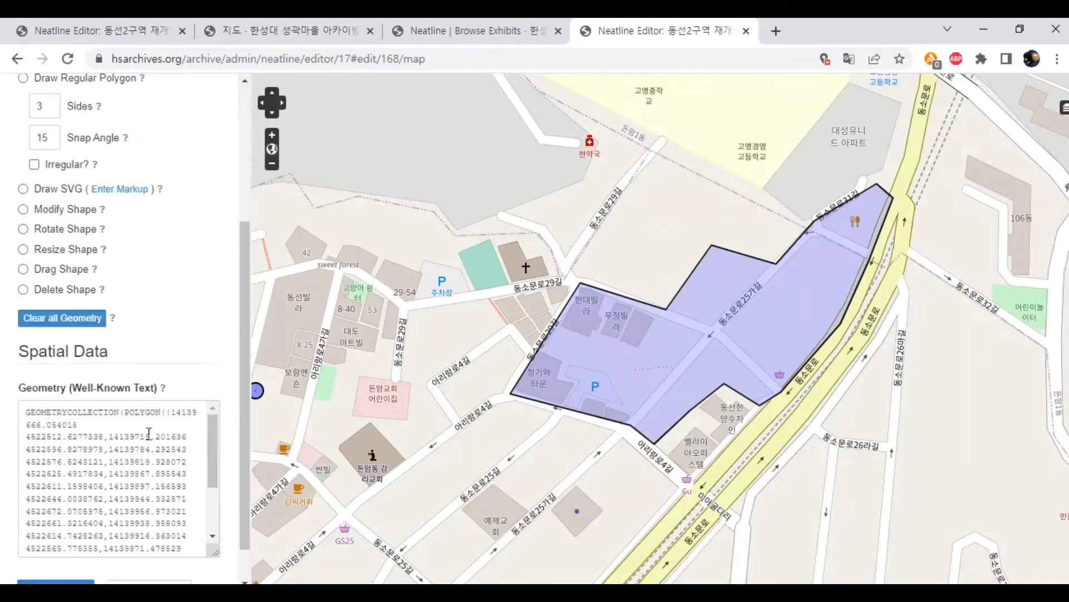
scroll(151, 432, "up", 3)
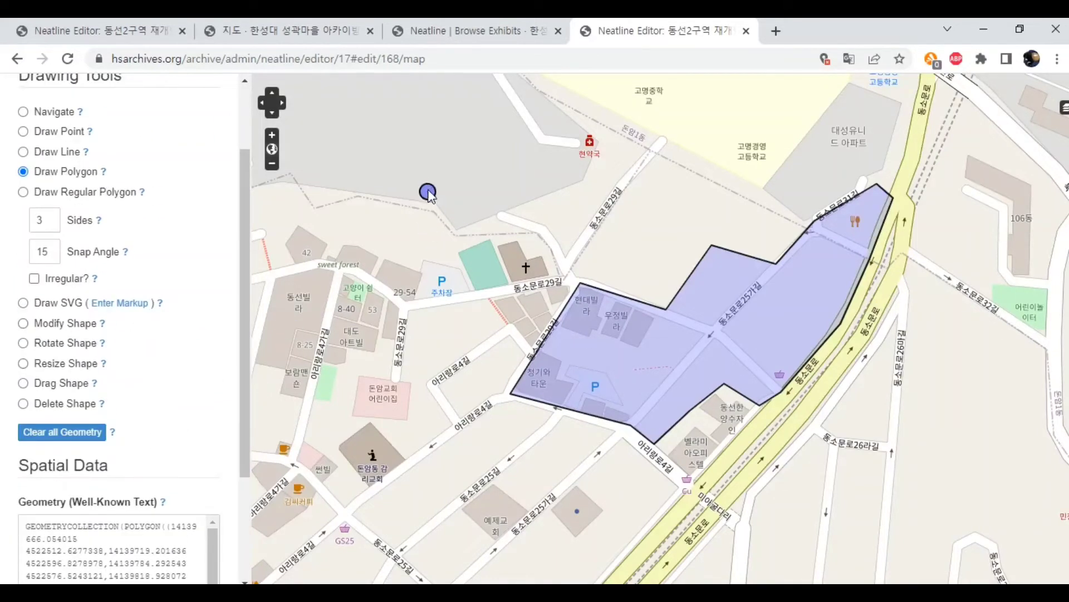
left_click(410, 189)
left_click(359, 307)
left_click(469, 324)
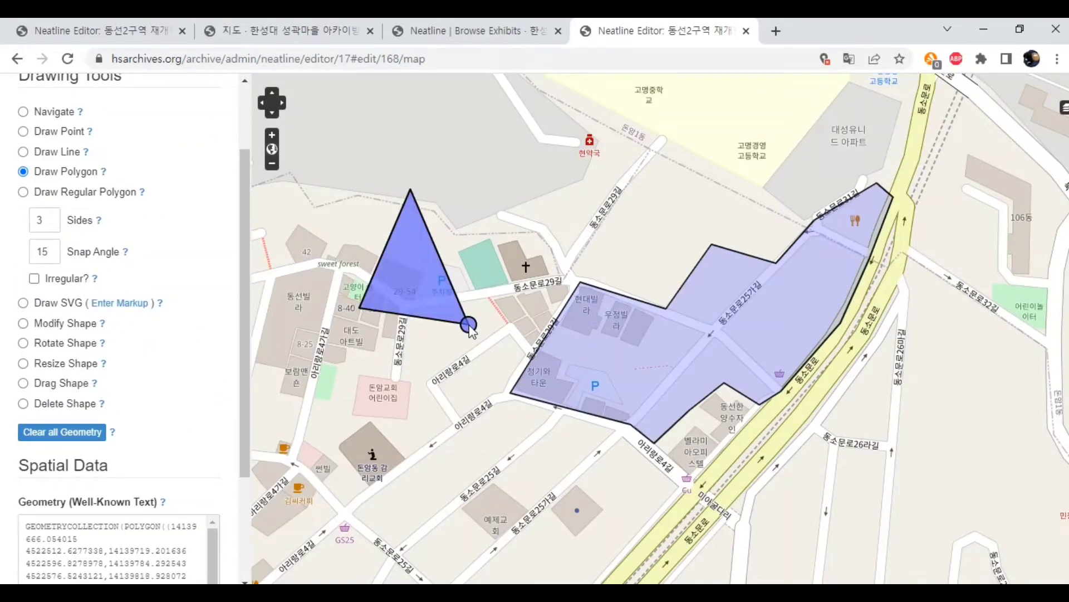
left_click(542, 163)
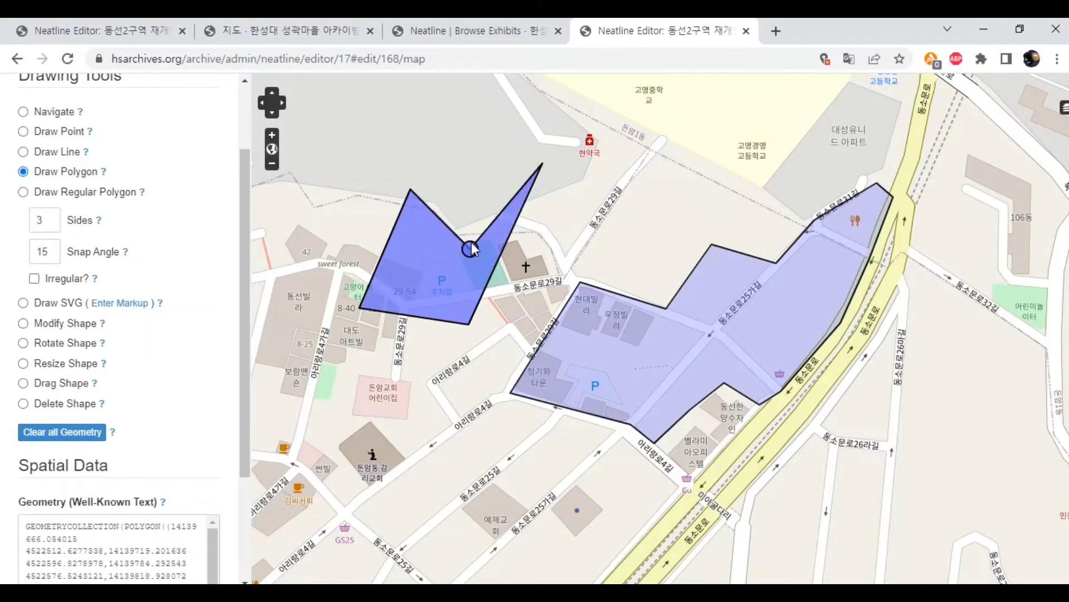
double_click(471, 219)
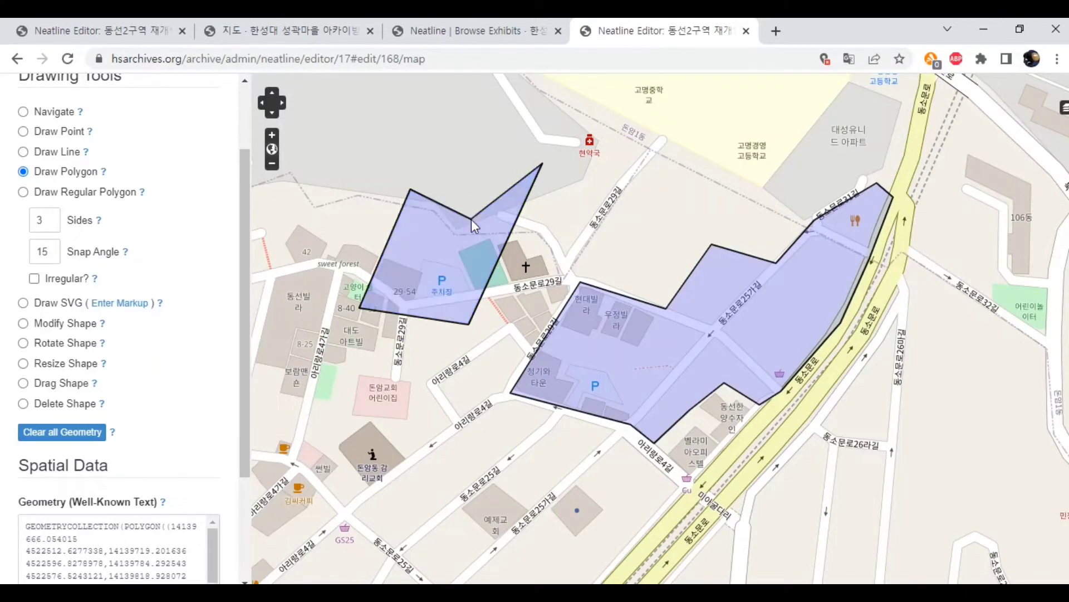
left_click(23, 403)
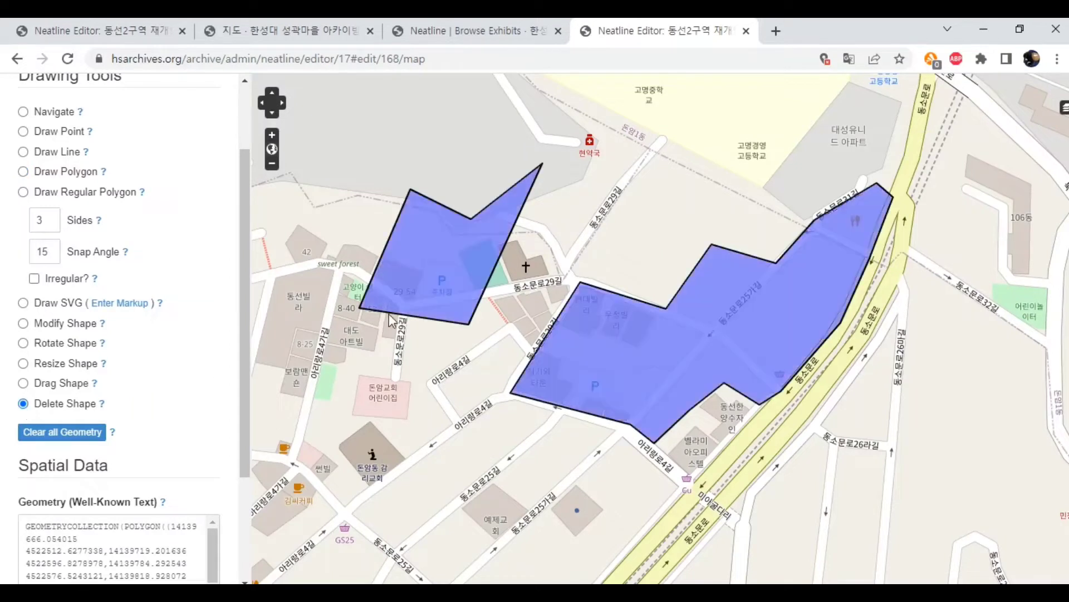
left_click(417, 290)
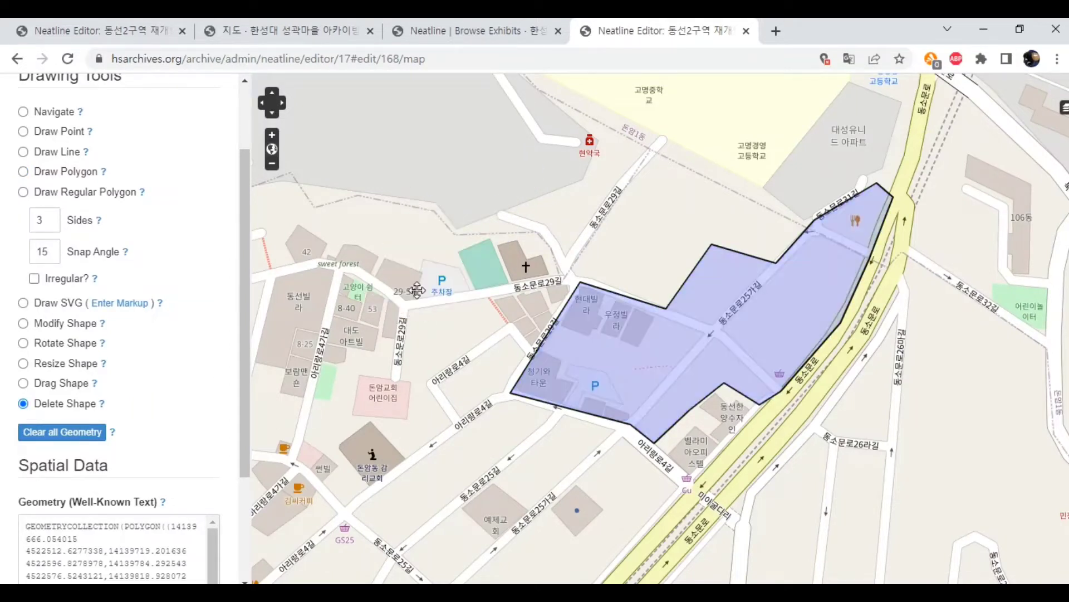
scroll(149, 335, "down", 2)
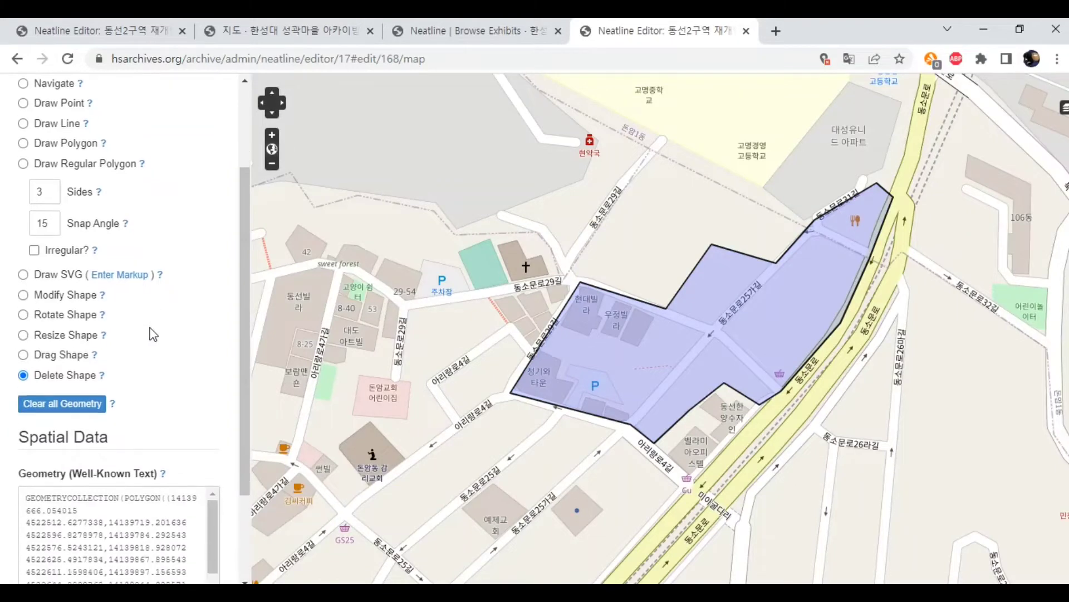
scroll(145, 334, "up", 4)
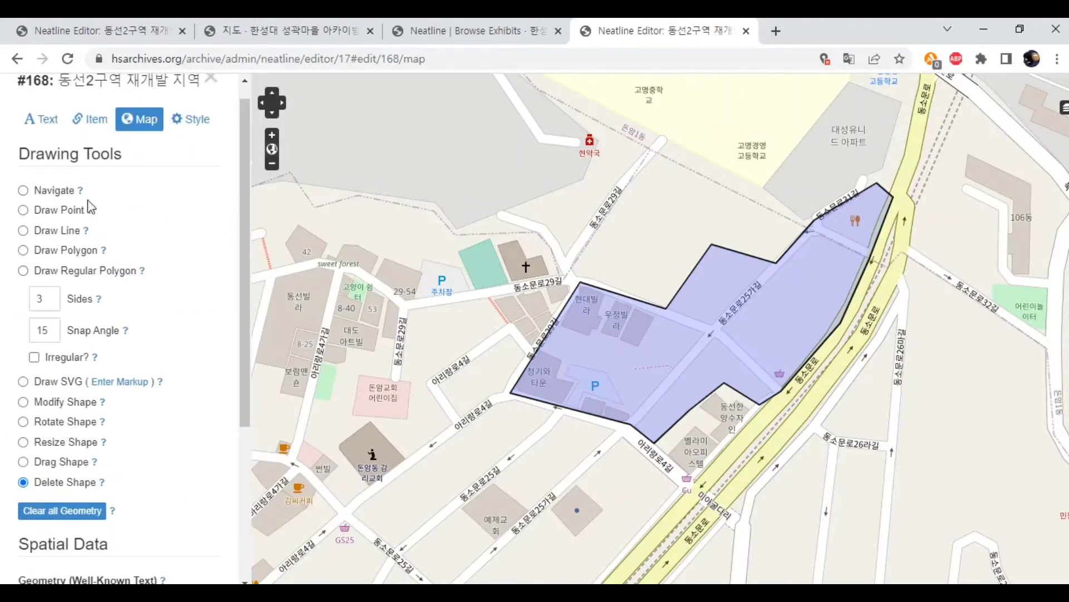
left_click(23, 250)
left_click(412, 215)
left_click(319, 306)
left_click(407, 351)
left_click(465, 178)
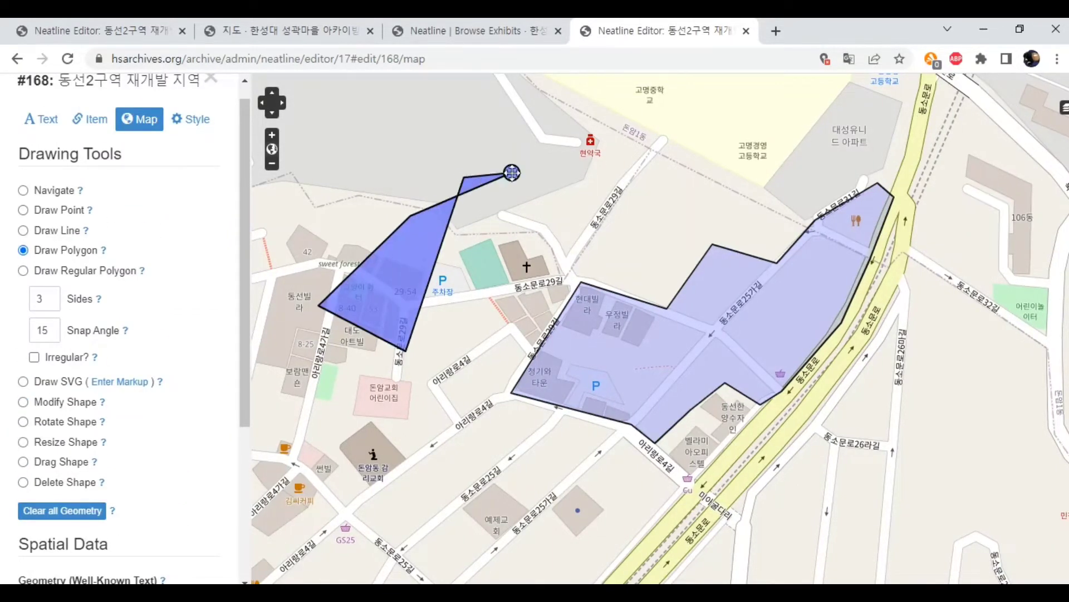
left_click(511, 173)
left_click(435, 340)
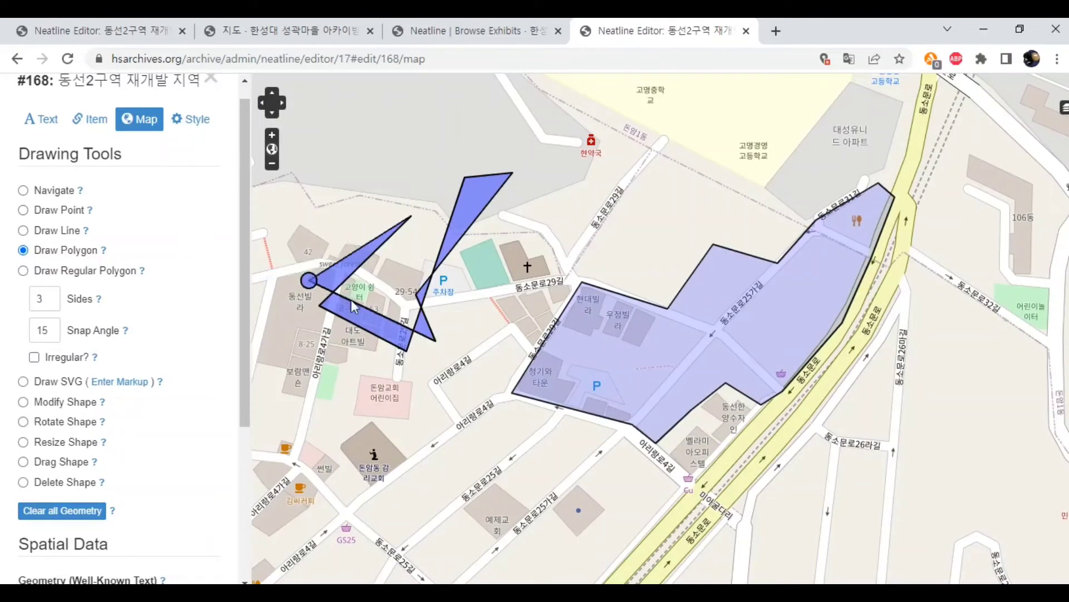
left_click(24, 210)
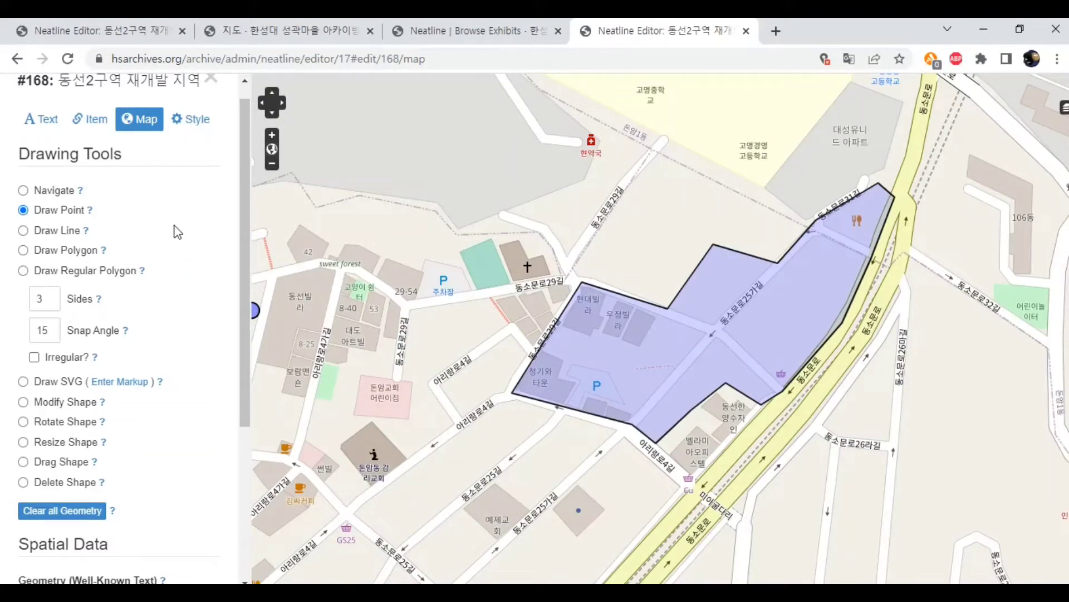
- Set the record's fill color to bright green #5efd04 in its style settings
left_click(185, 133)
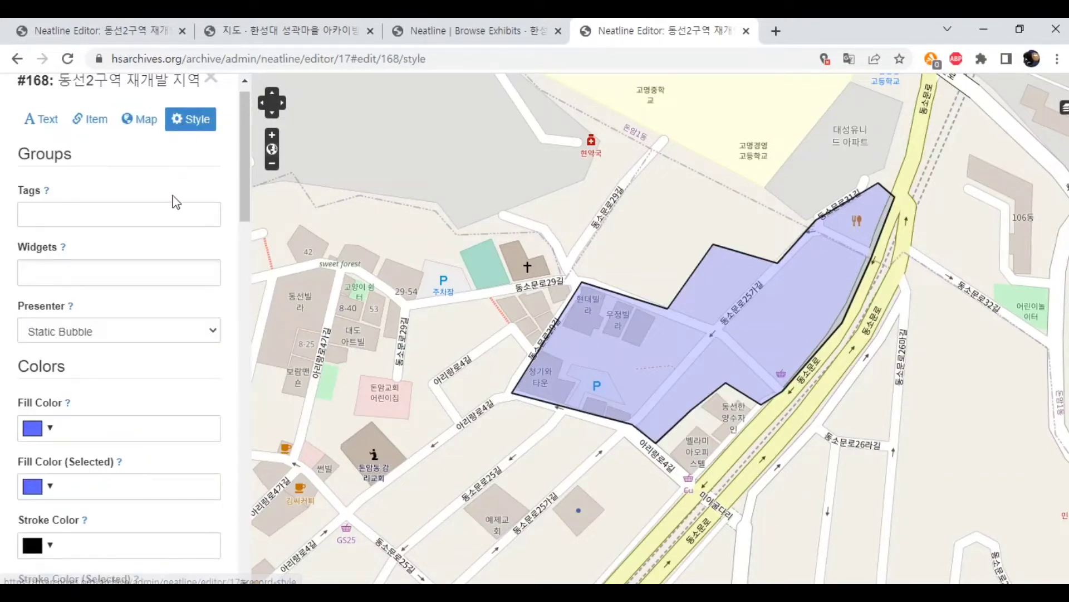
scroll(143, 379, "up", 1)
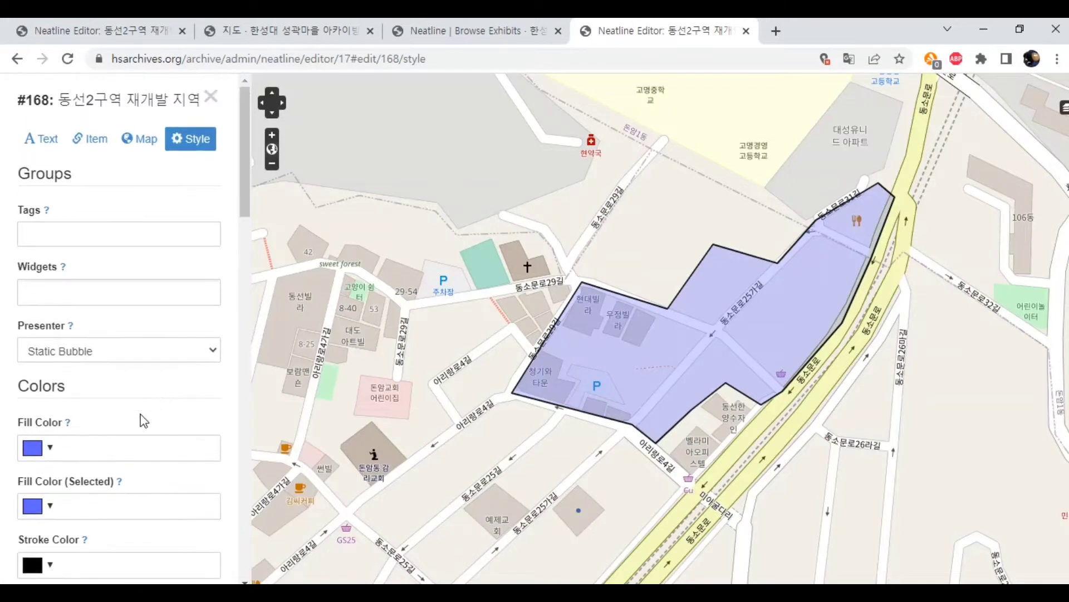
left_click_drag(242, 166, 247, 209)
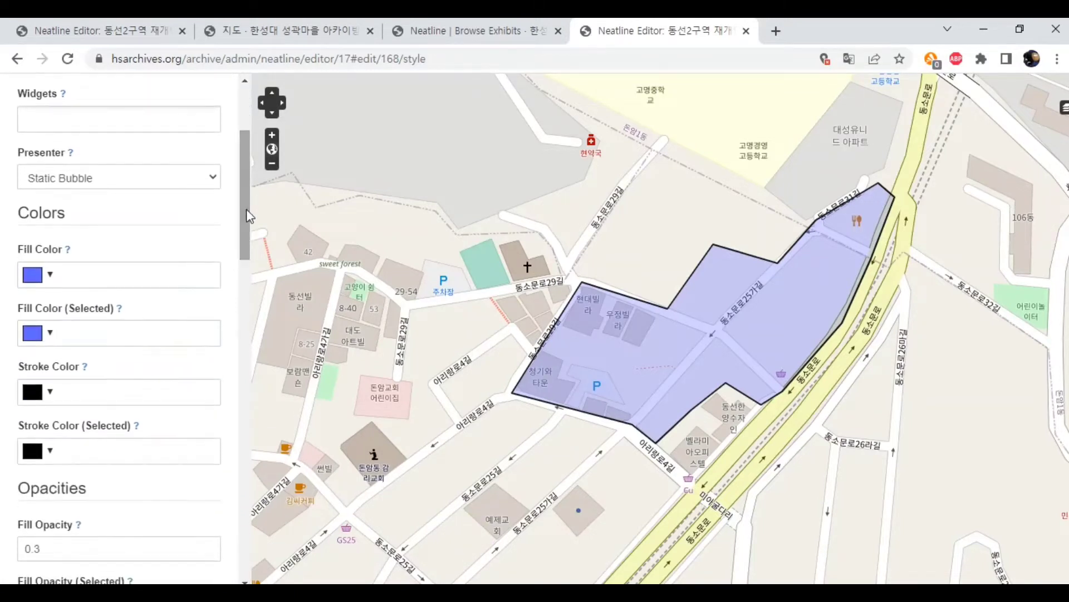
left_click(152, 284)
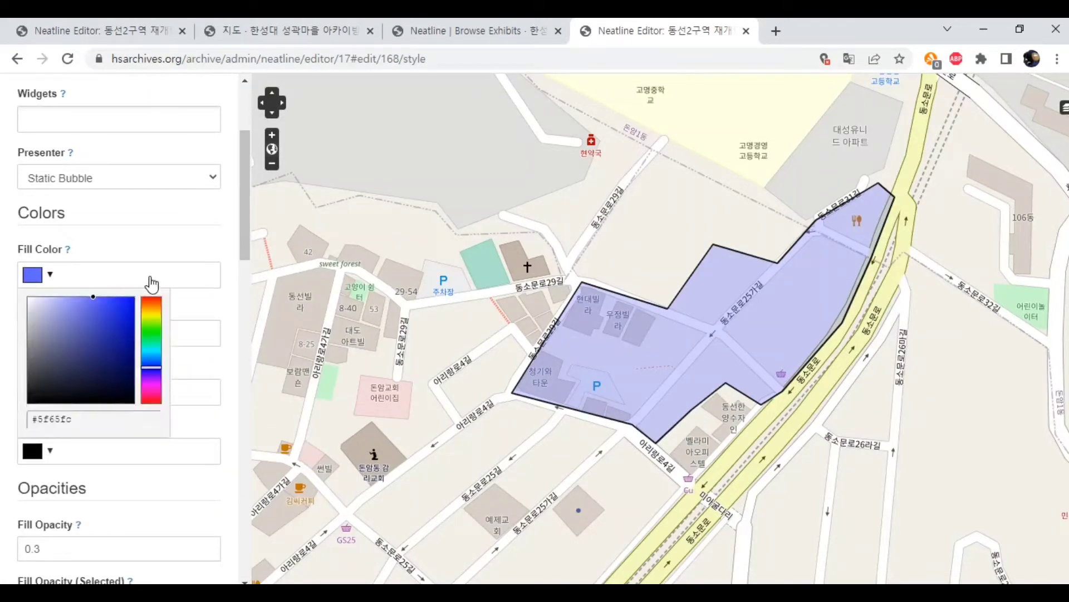
left_click(74, 251)
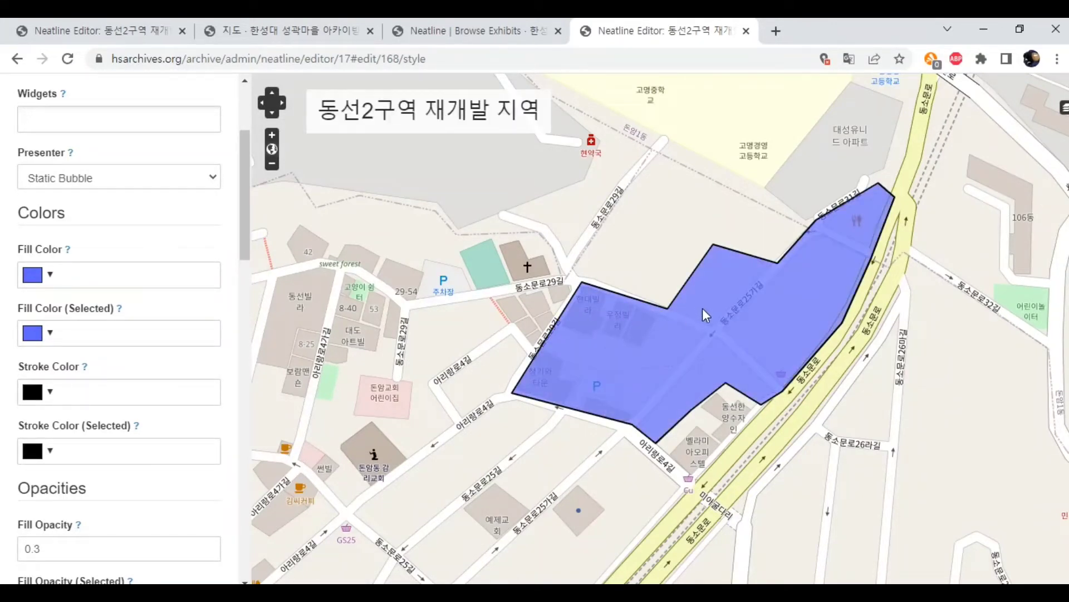
left_click(95, 282)
left_click_drag(90, 309, 133, 297)
left_click(151, 325)
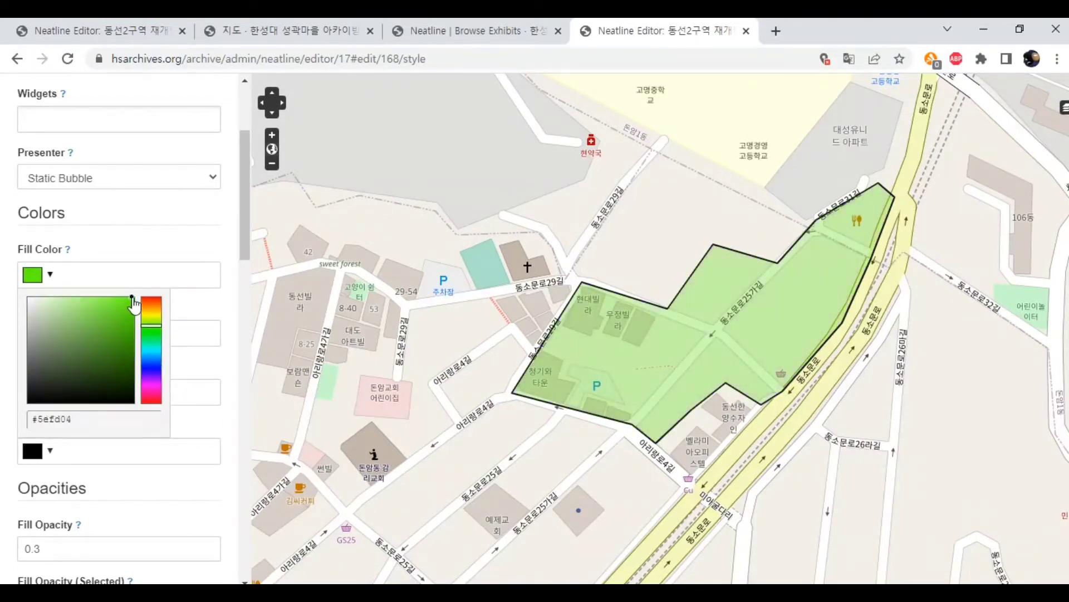
left_click(176, 257)
- Set the record's selected fill color to a pure green and preview the highlighted polygon on the map
left_click(168, 339)
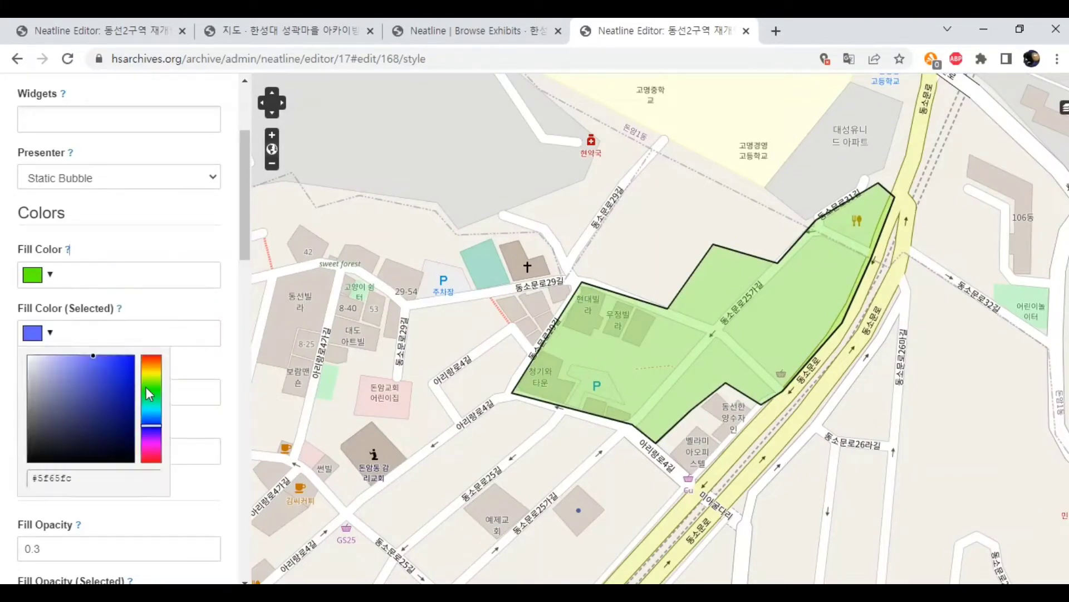
mouse_move(147, 386)
left_mouse_down()
mouse_move(158, 394)
mouse_move(146, 349)
left_mouse_up()
left_click(162, 316)
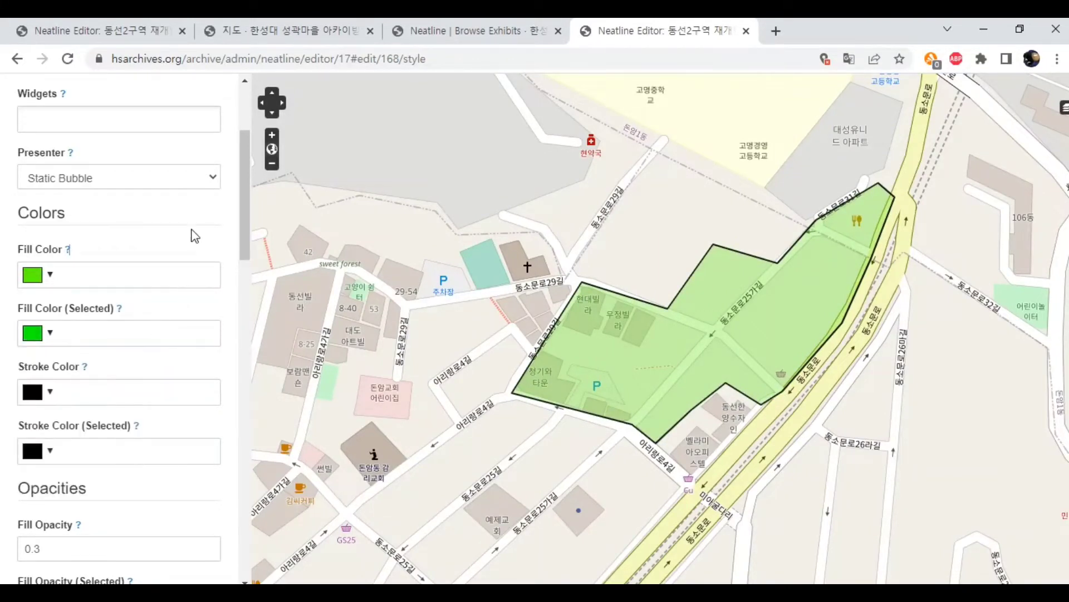
mouse_move(568, 318)
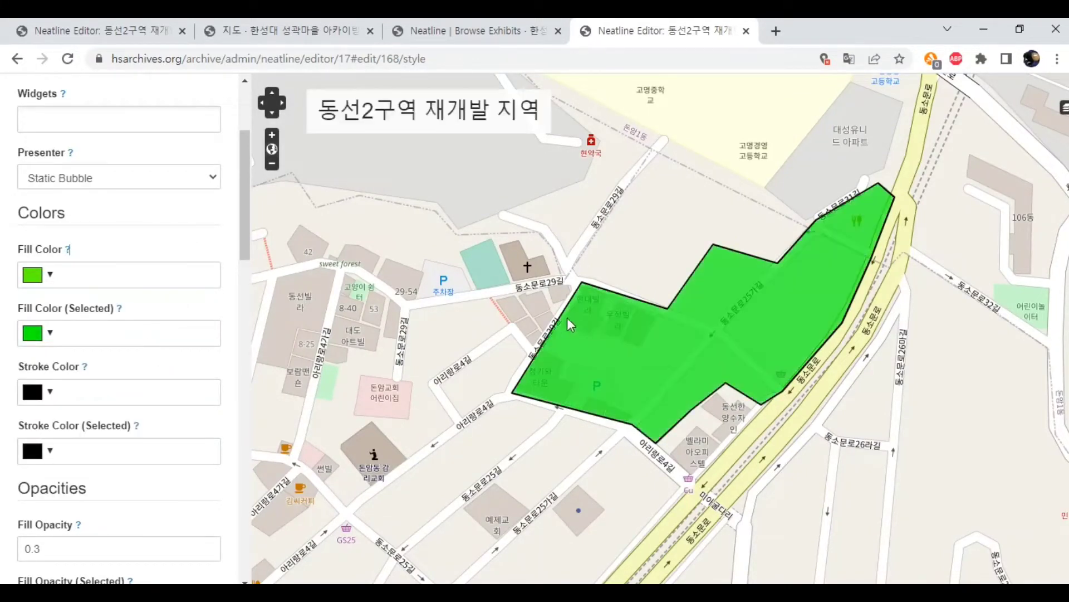
- Set both the record's stroke color and its selected stroke color to white
left_click(111, 402)
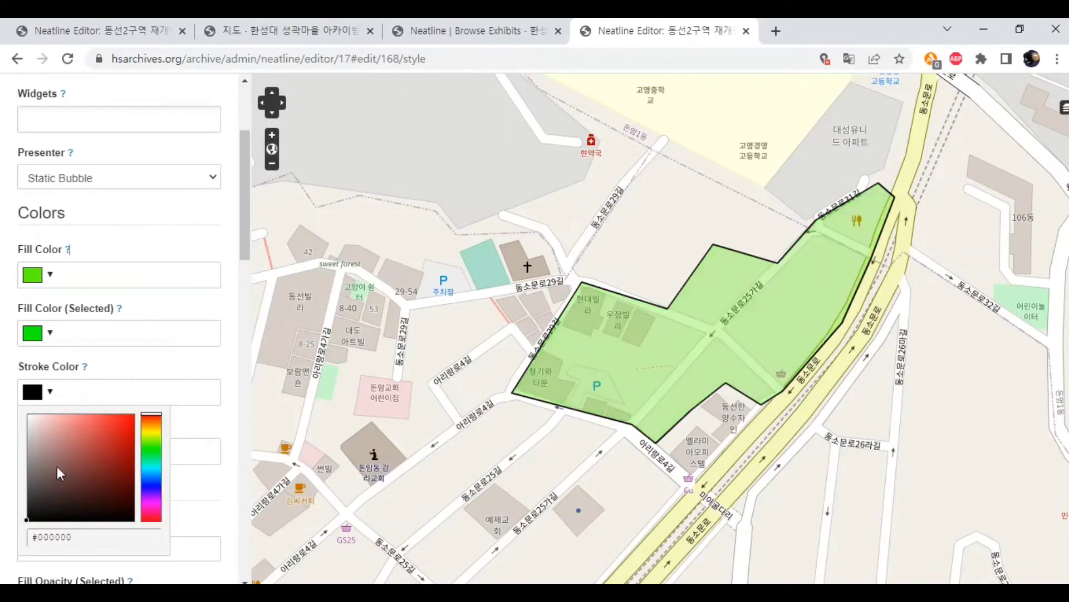
mouse_move(59, 472)
left_mouse_down()
mouse_move(43, 429)
mouse_move(5, 384)
left_mouse_up()
left_click(5, 398)
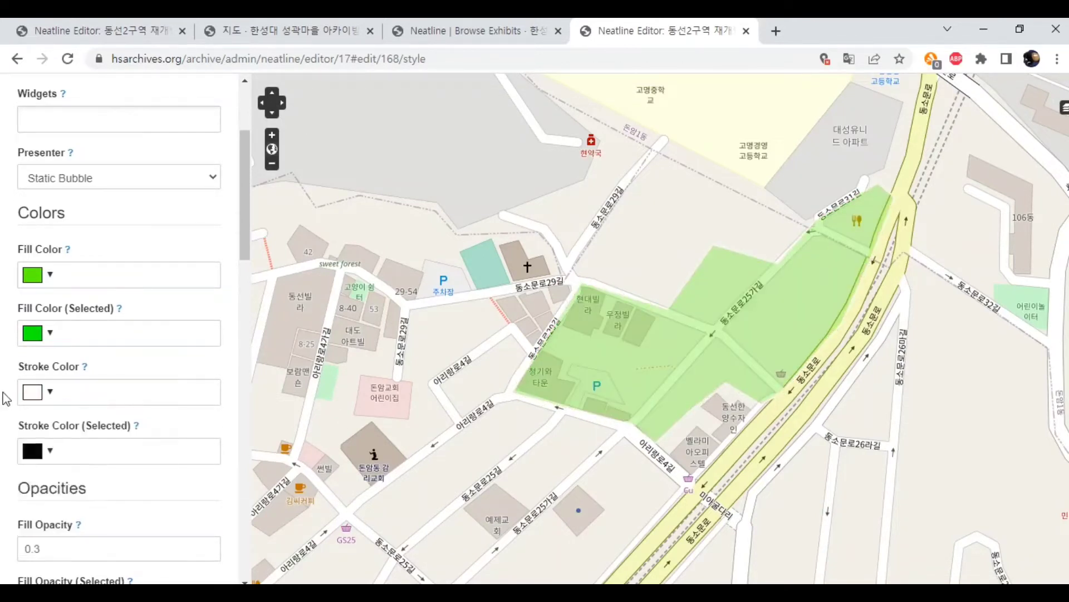
left_click(175, 451)
left_click_drag(31, 313, 15, 252)
scroll(160, 494, "up", 2)
scroll(160, 479, "down", 3)
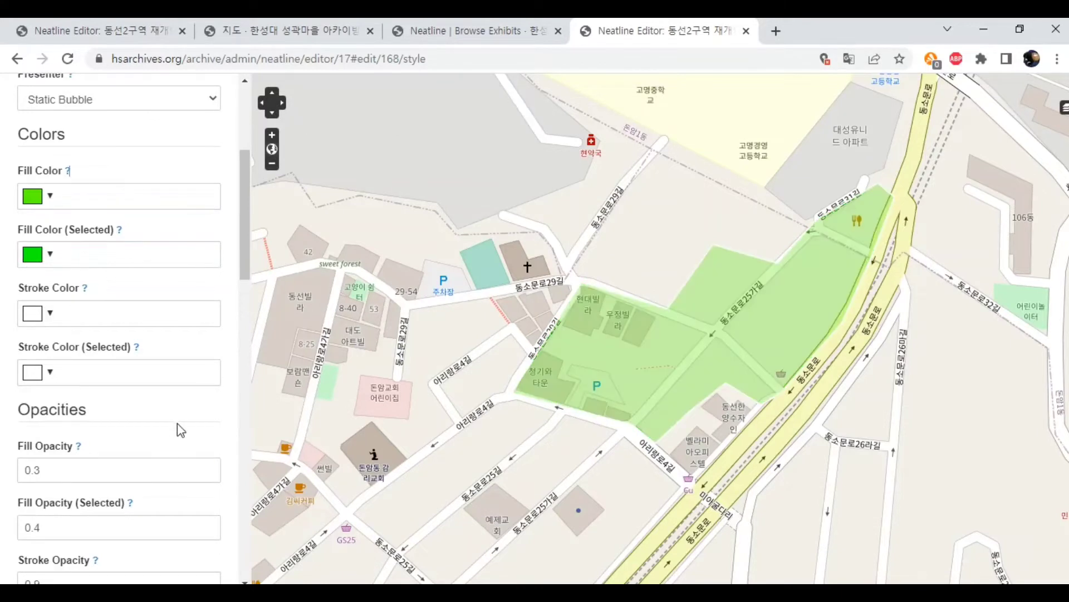
scroll(181, 418, "up", 1)
scroll(181, 416, "down", 2)
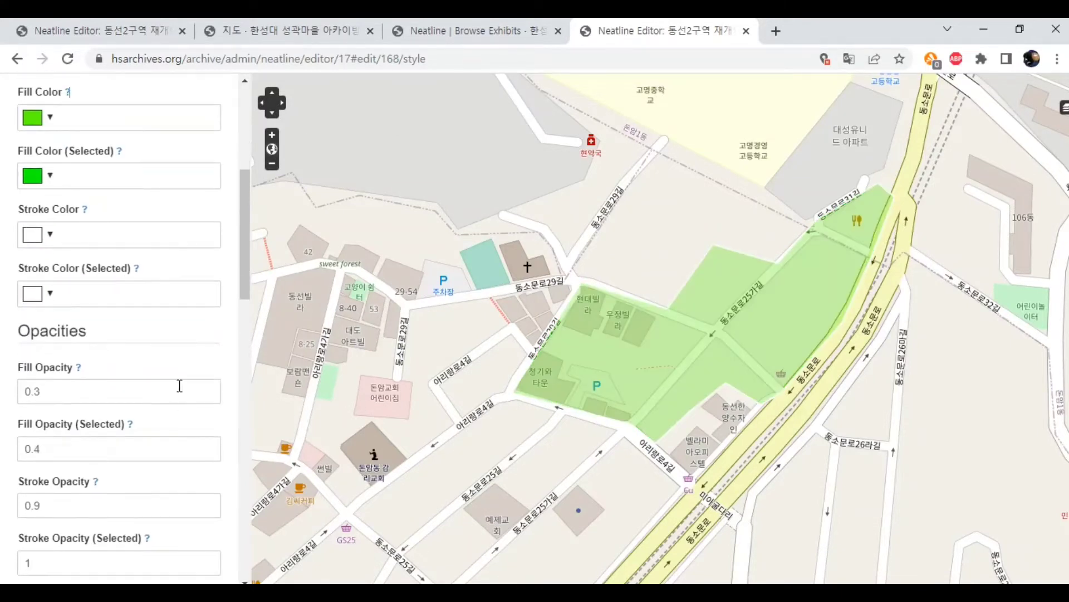
- Look through the record's opacity, dimension and visibility style settings and save the record with its new style
scroll(180, 380, "up", 1)
scroll(180, 377, "down", 3)
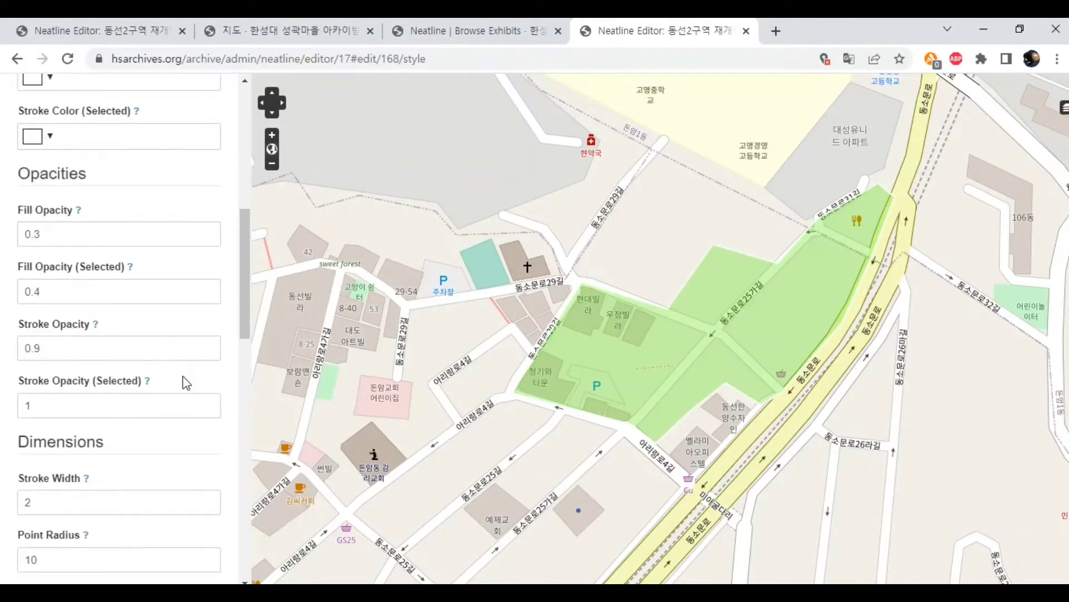
scroll(181, 377, "down", 1)
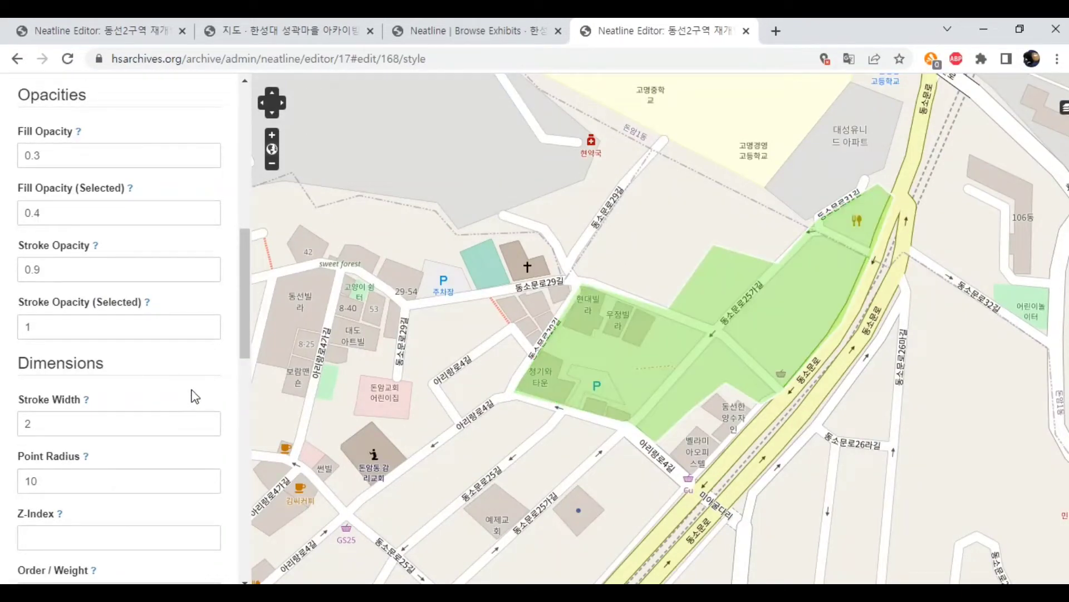
scroll(196, 384, "up", 1)
scroll(199, 386, "down", 5)
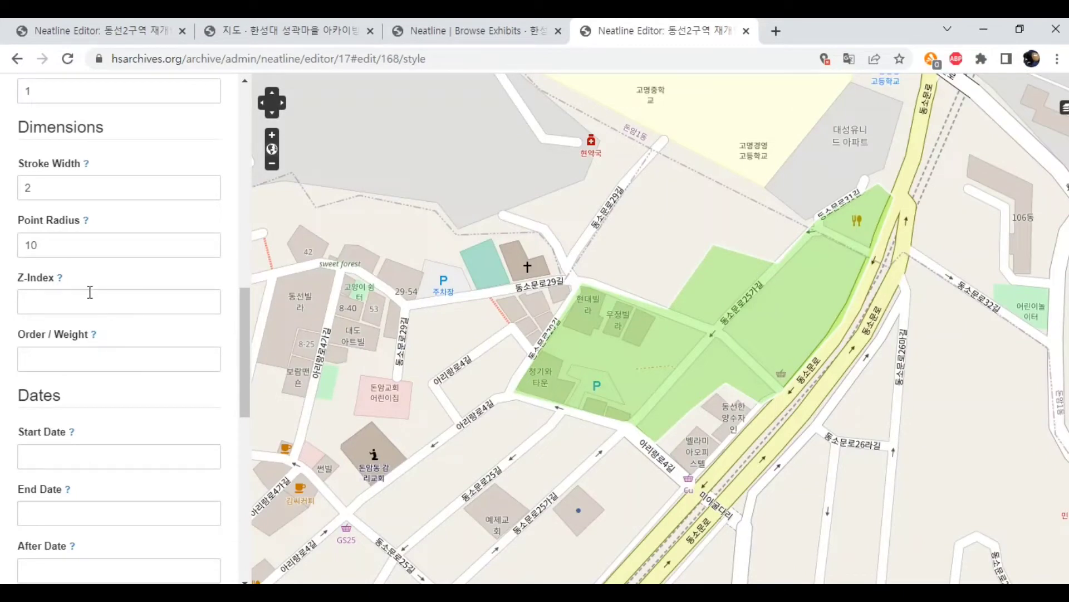
left_click_drag(18, 282, 60, 282)
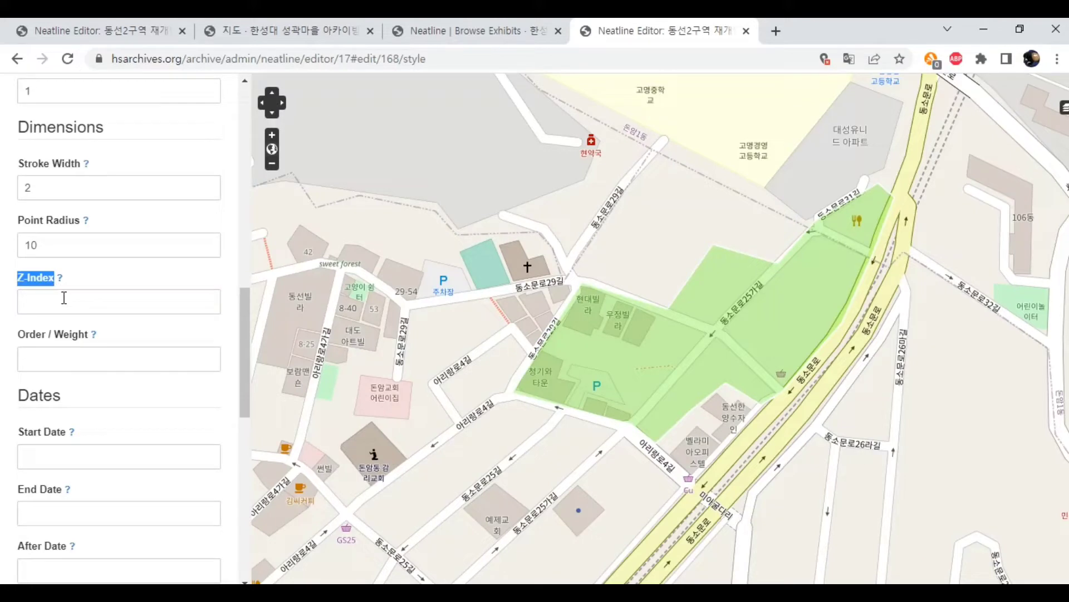
left_click_drag(240, 346, 213, 551)
left_click(38, 555)
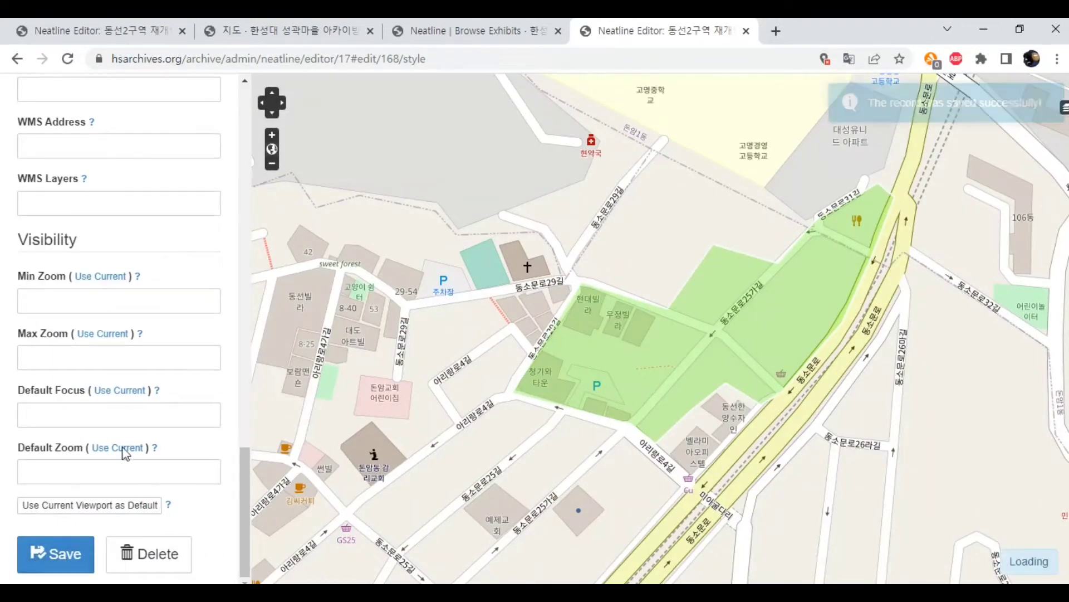
- Check the record's map drawing tools and close the record to return to the exhibit's record list
scroll(127, 412, "up", 12)
scroll(145, 183, "up", 8)
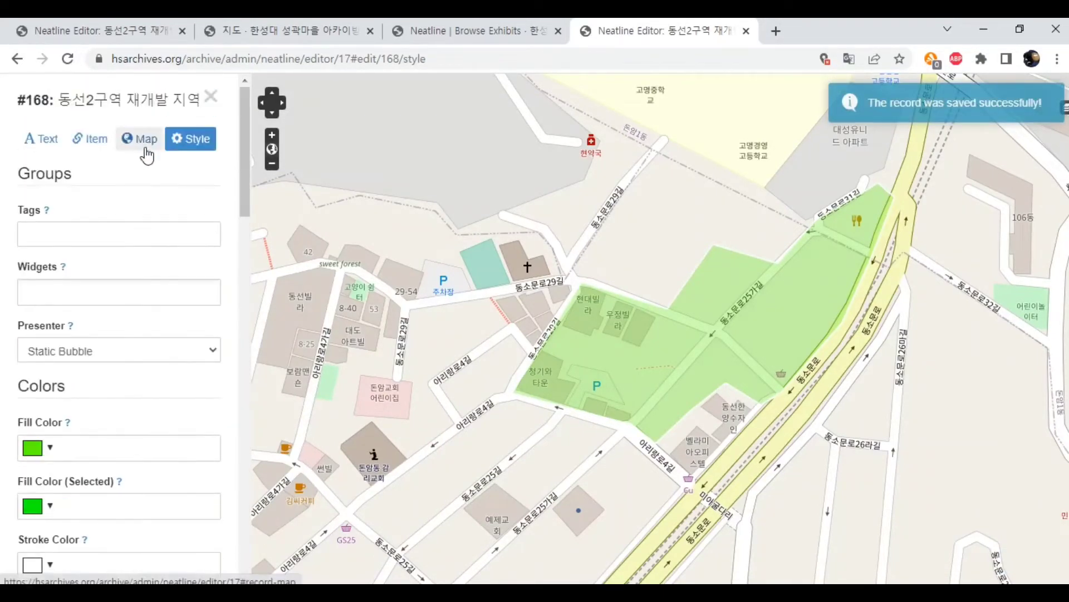
left_click(143, 141)
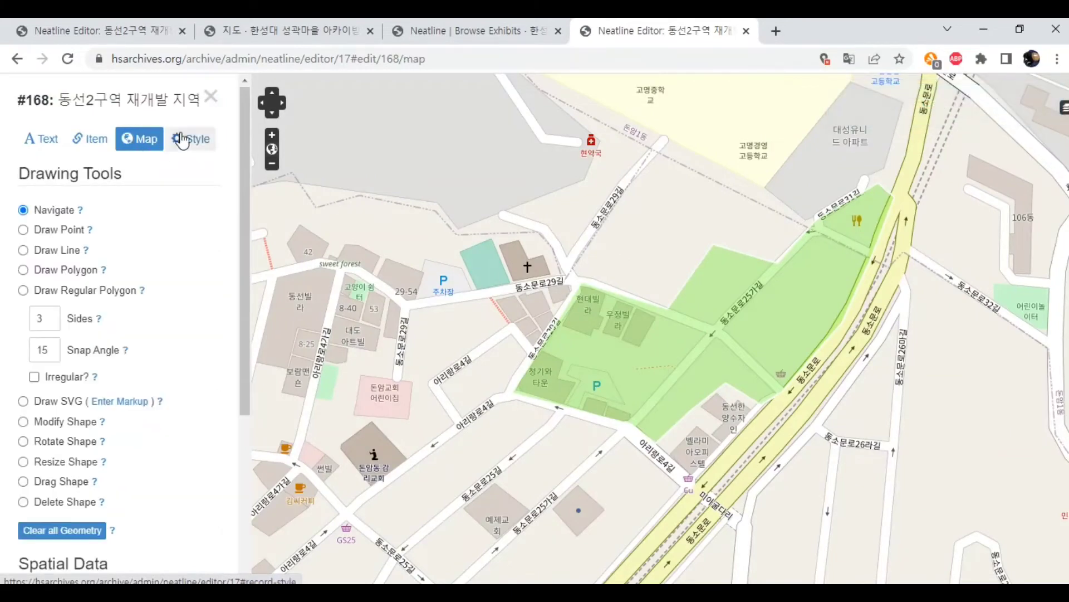
left_click(213, 98)
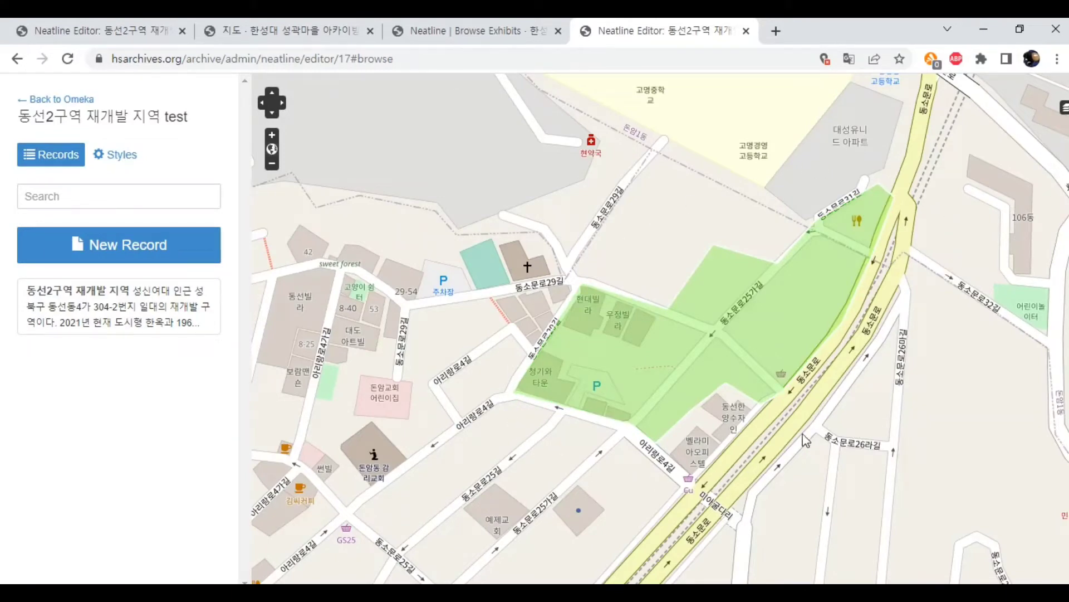
- Create a new record titled 향지 헤어 with the slug ds01
left_click_drag(711, 460, 573, 539)
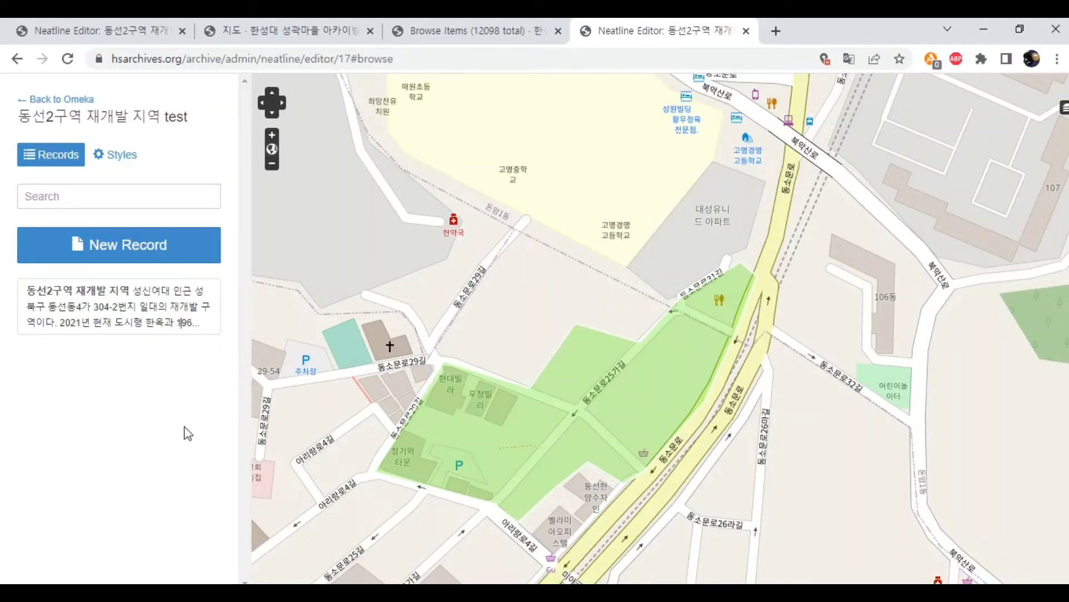
left_click_drag(346, 363, 401, 320)
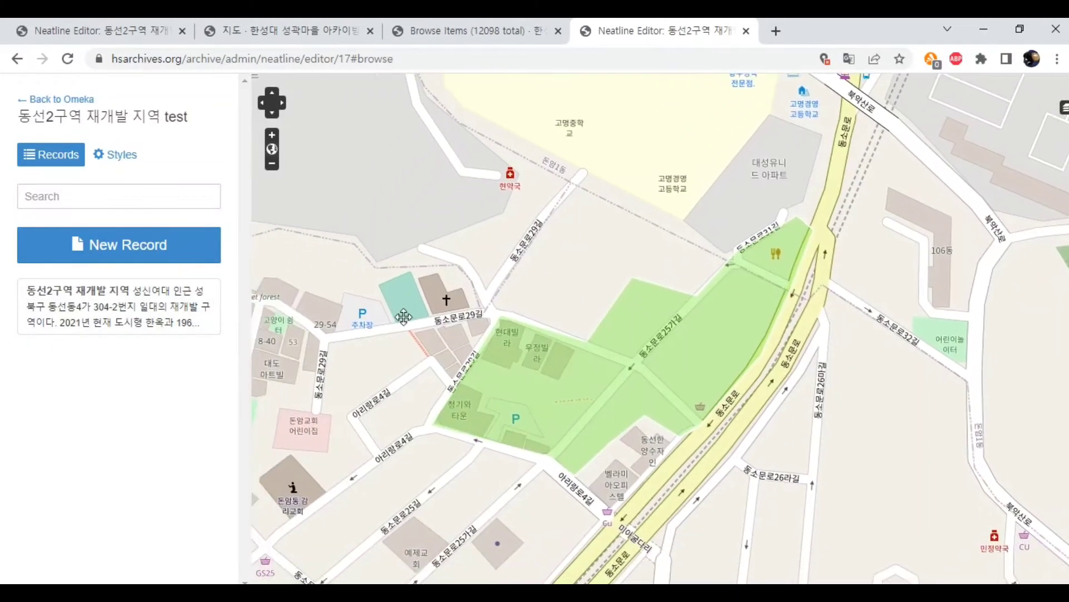
left_click(170, 258)
left_click(152, 338)
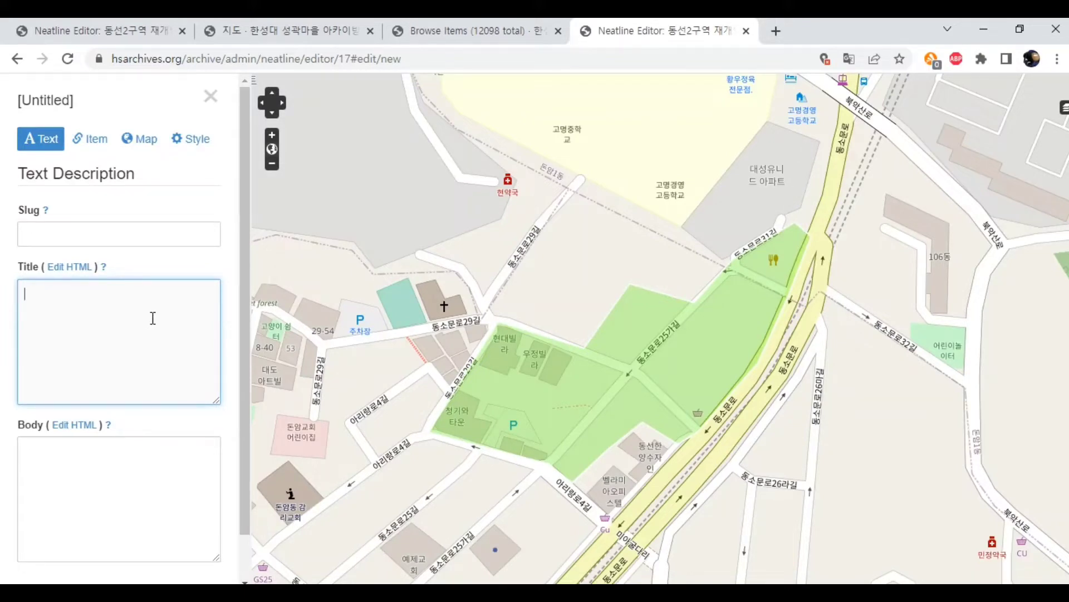
type("향지 헤에")
left_click(111, 231)
type("ds")
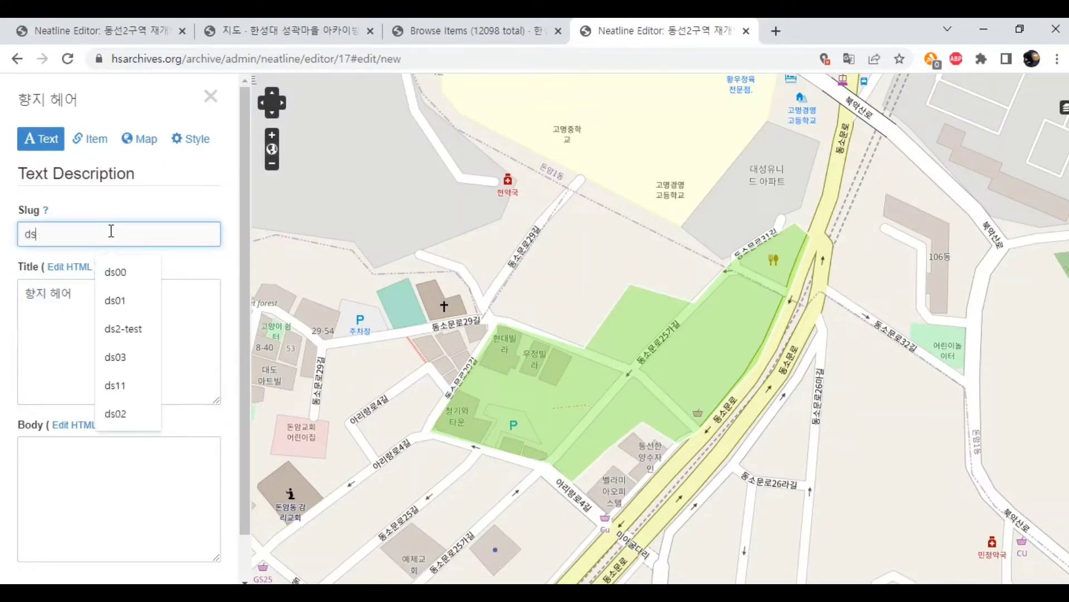
type("01")
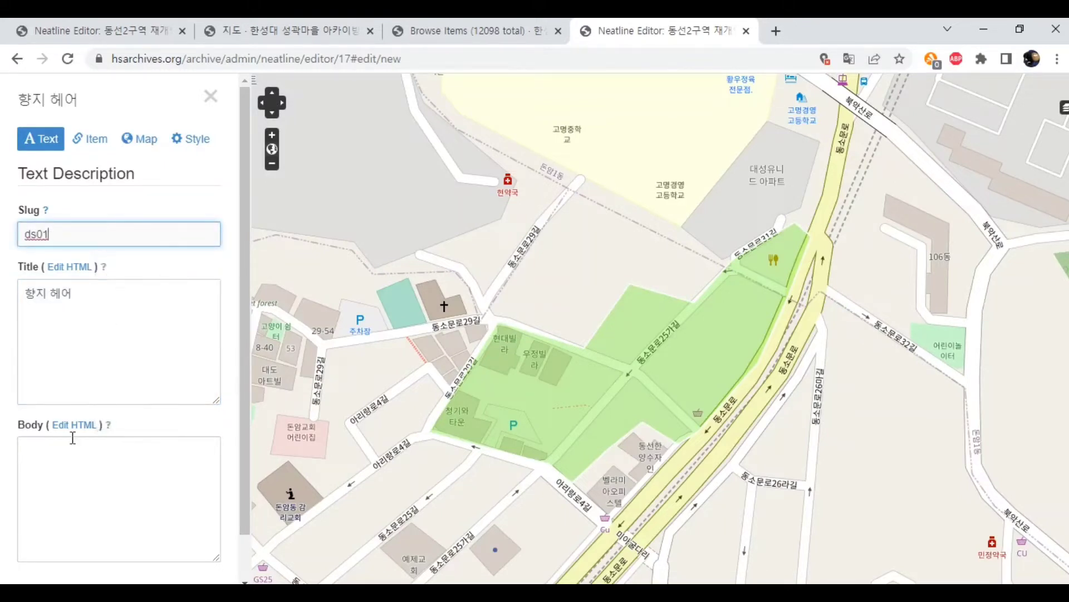
- Fill the new record's body with the description paragraph copied from the existing 향지 헤어 record in the other Neatline exhibit
left_click(103, 480)
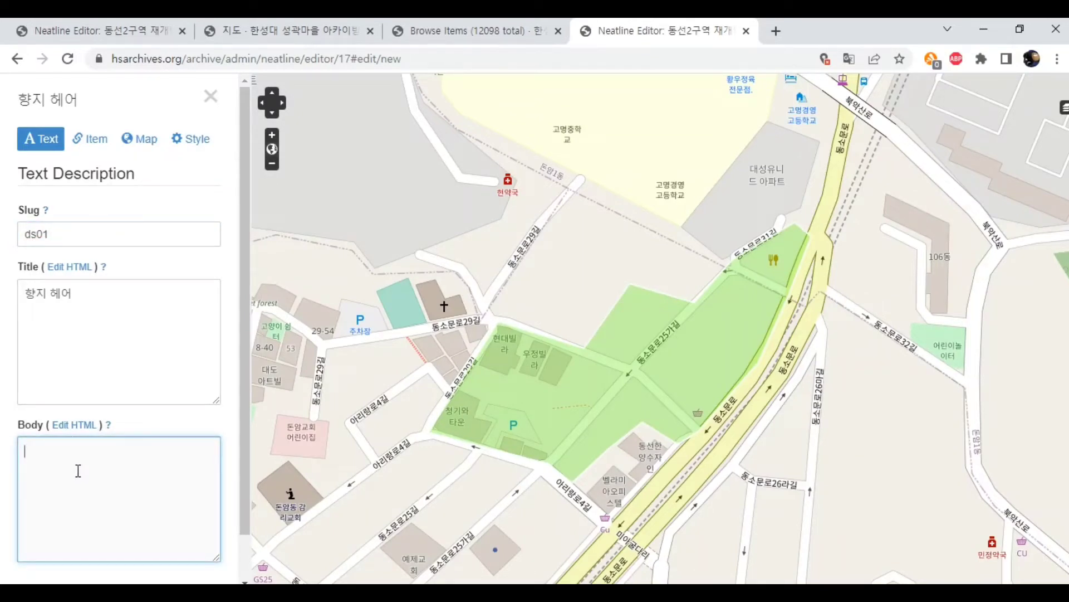
left_click(77, 432)
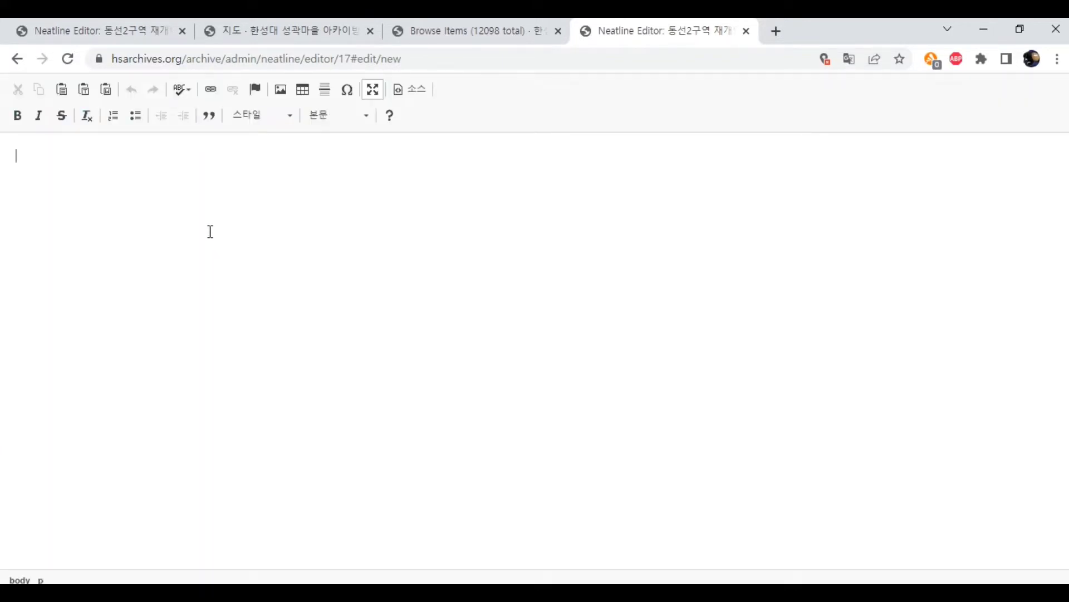
left_click(95, 19)
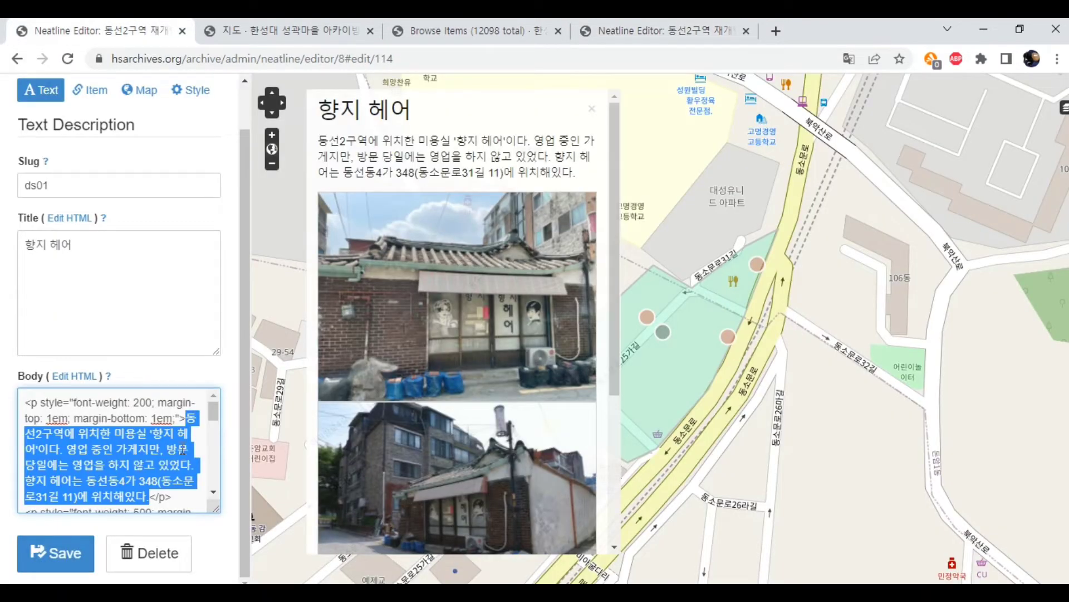
left_click(649, 27)
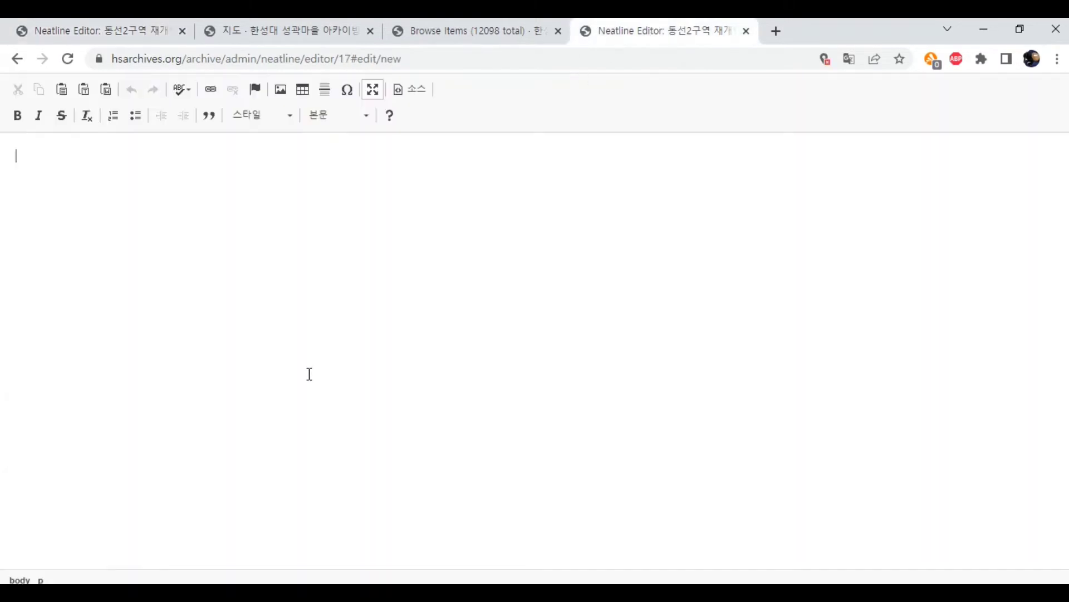
type("동선2구역에 위치한 미용실 '향지 헤어'이다. 영업 중인 가게지만, 방문 당일에는 영업을 하지 않고 있었다. 향지 헤어는 동선동4가 348(동소문로31길 11)에 위치해있다.")
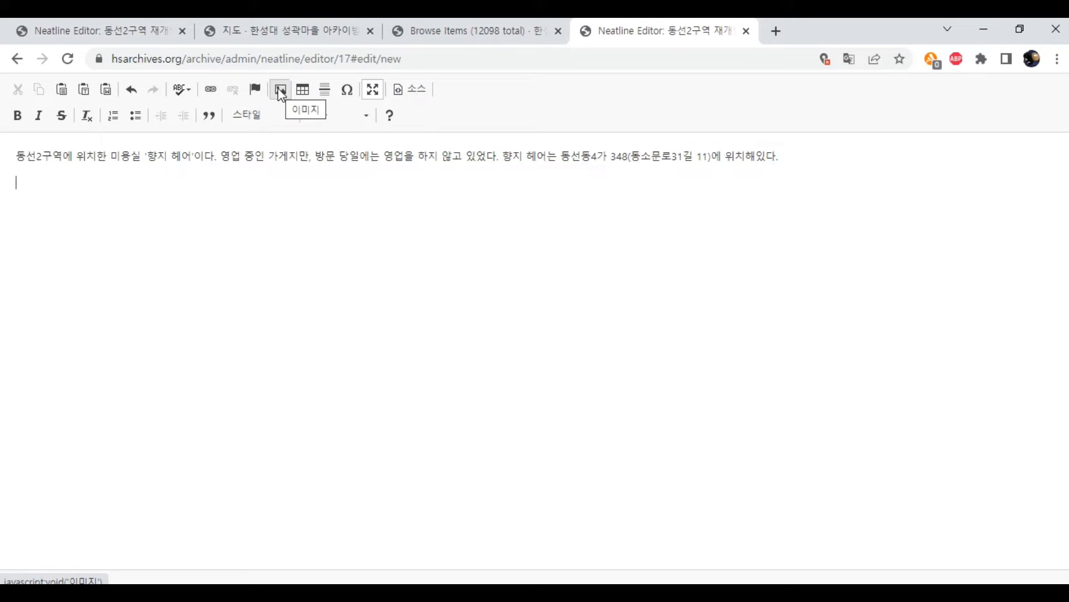
- Begin inserting an image below the body text and search the Omeka archive for 향지 헤어 to find its photos
left_click(280, 90)
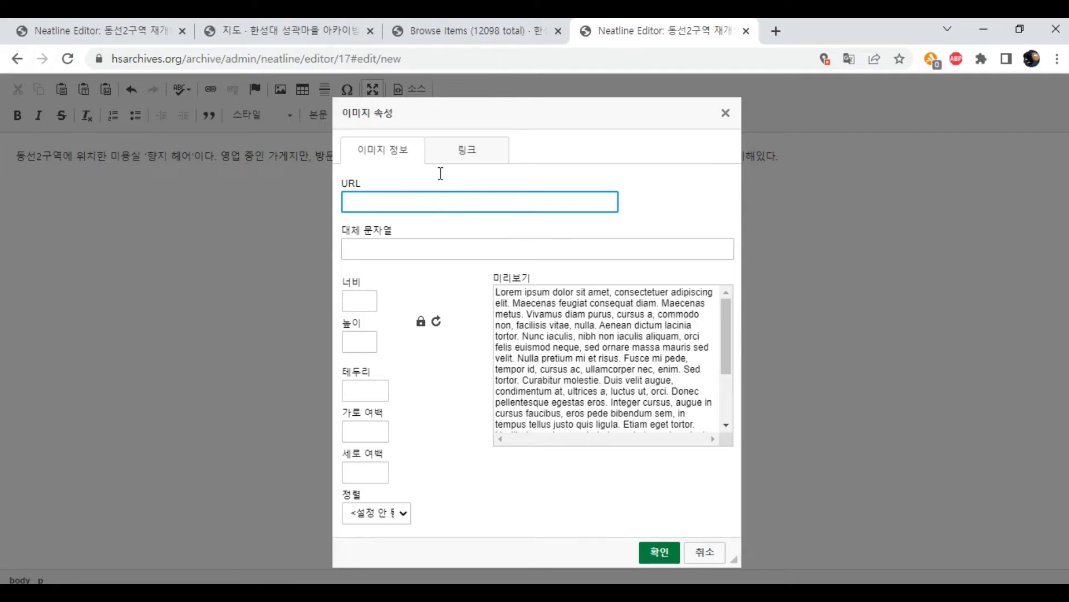
left_click(466, 23)
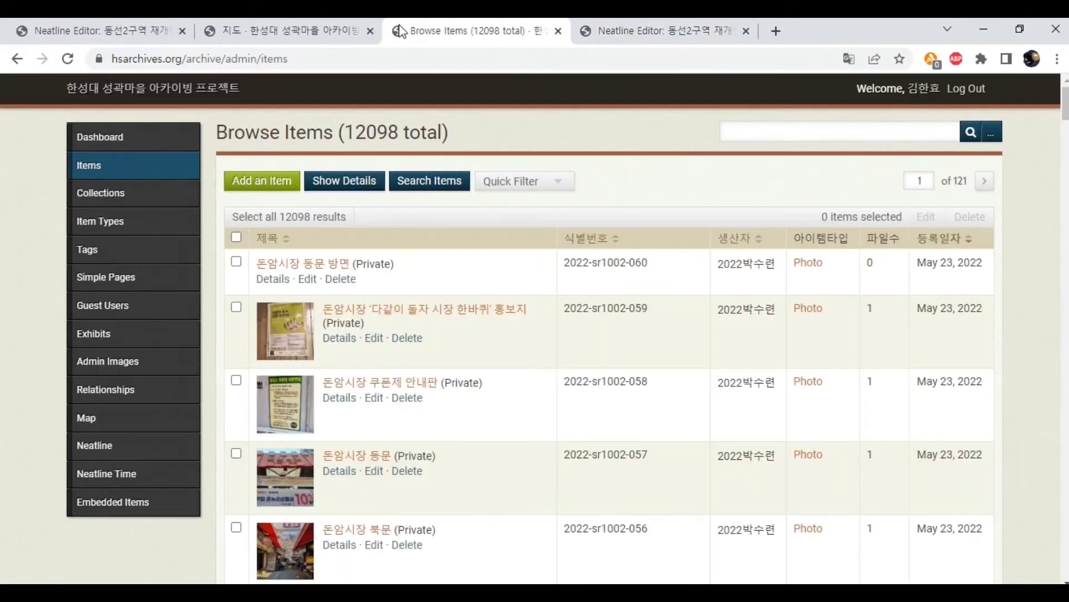
scroll(42, 212, "down", 1)
scroll(42, 212, "up", 1)
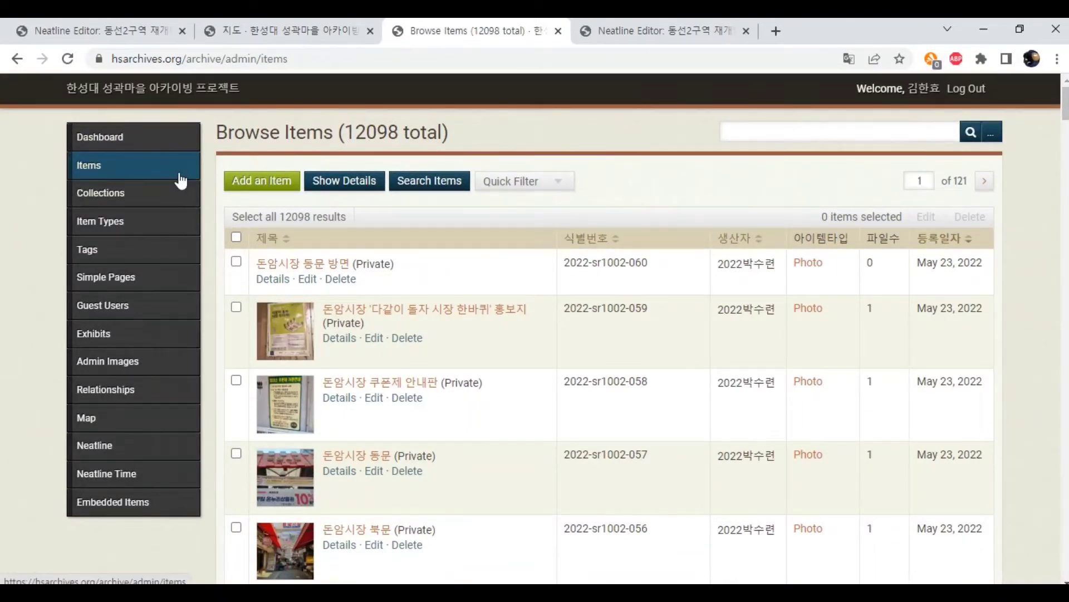
left_click(853, 125)
type("g")
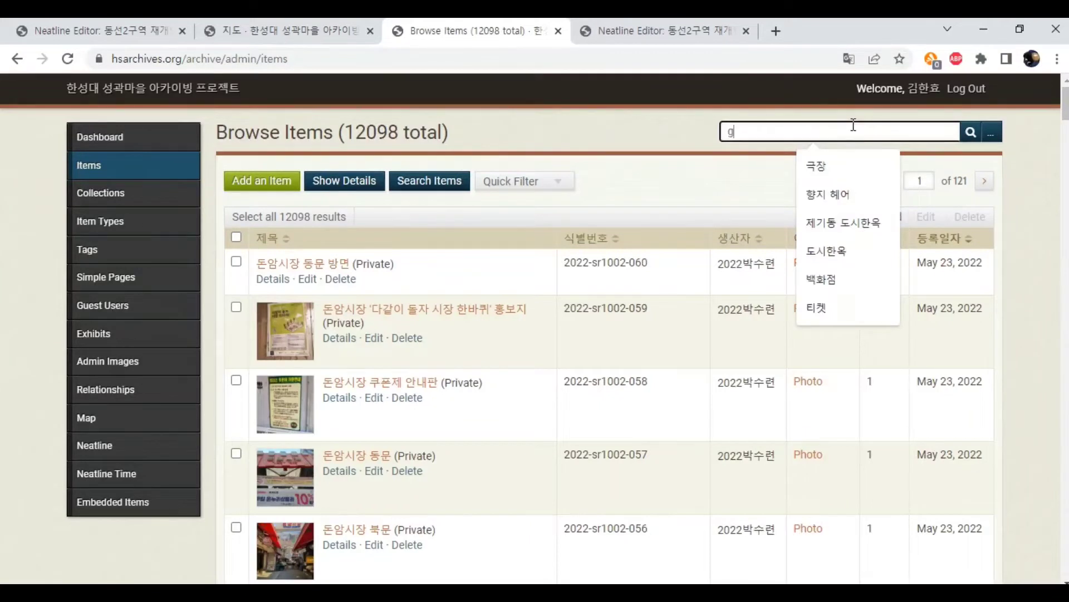
type("id")
key("BackSpace")
key("BackSpace")
key("BackSpace")
type("향지")
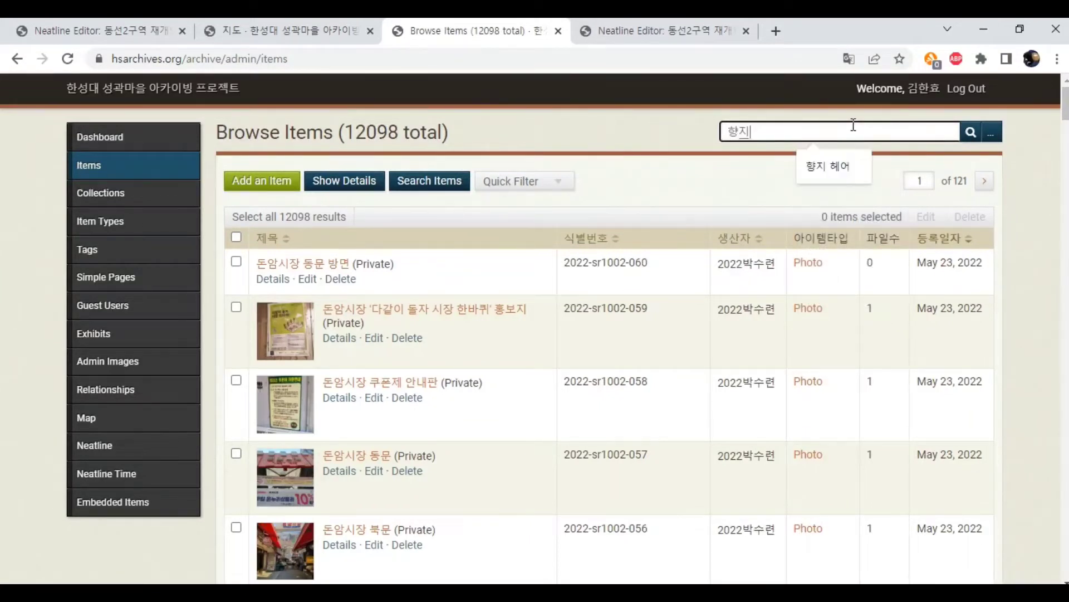
type(" 헤어")
key("Return")
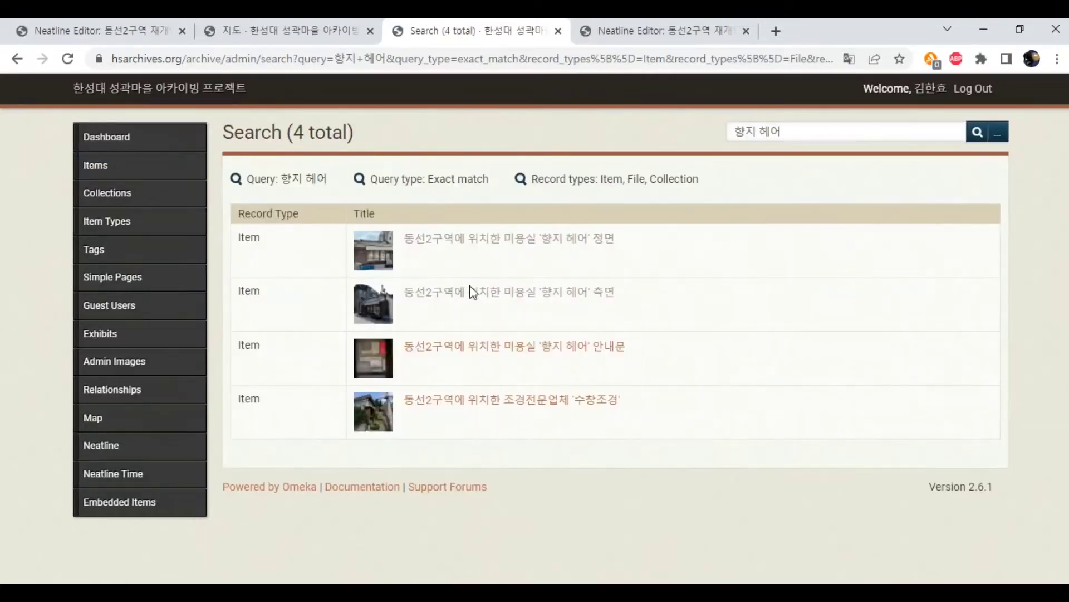
- Open the 향지 헤어 front-view (정면) and side-view (측면) items in separate new browser tabs
right_click(573, 245)
left_click(613, 257)
right_click(593, 295)
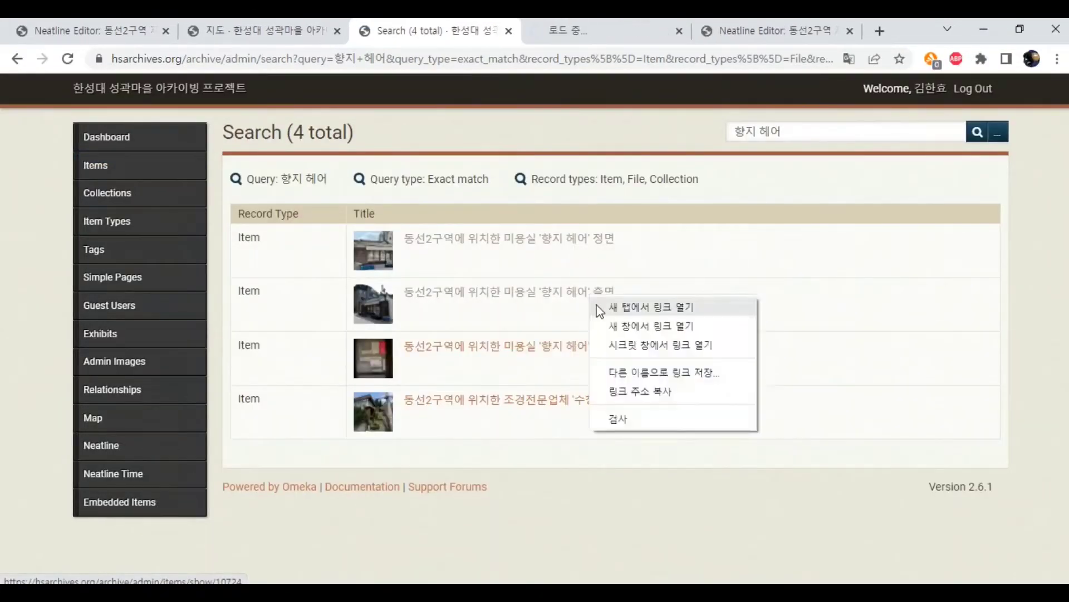
left_click(612, 306)
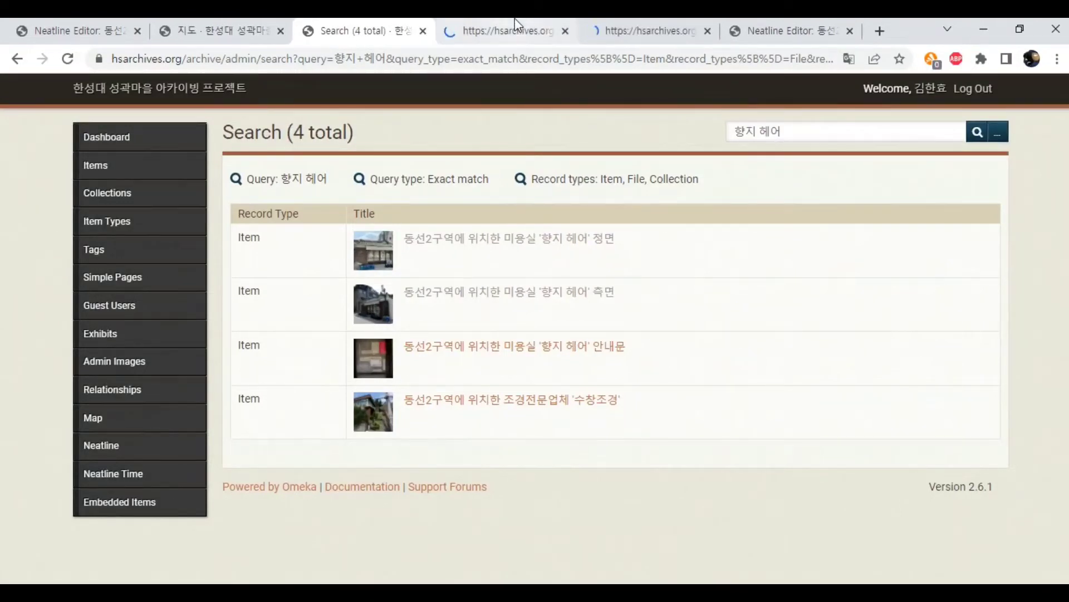
- Open the original full-size image file of the 향지 헤어 front-view item
left_click(514, 21)
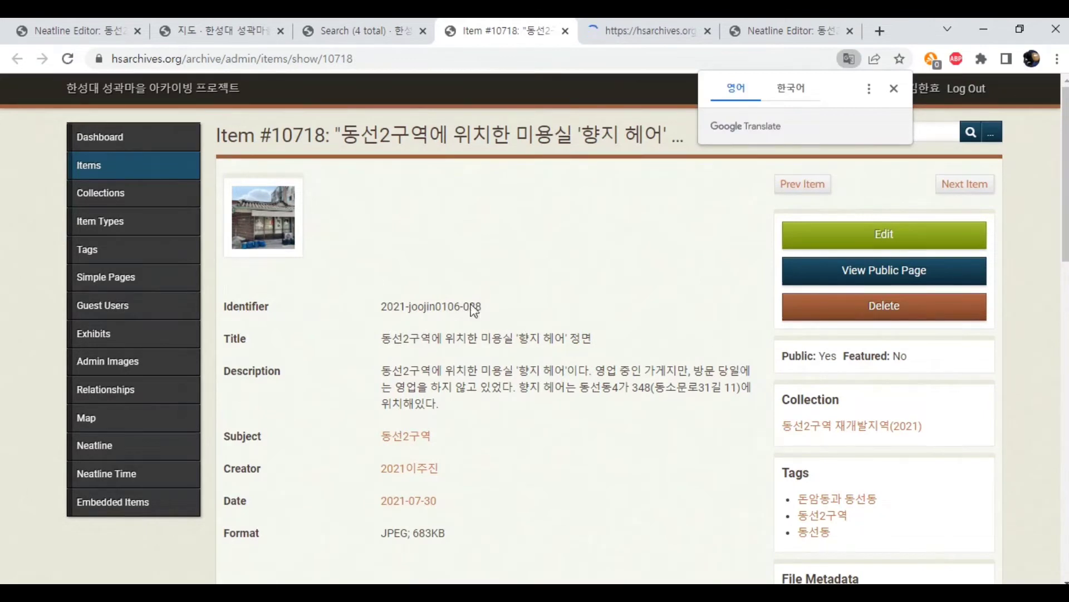
left_click(338, 244)
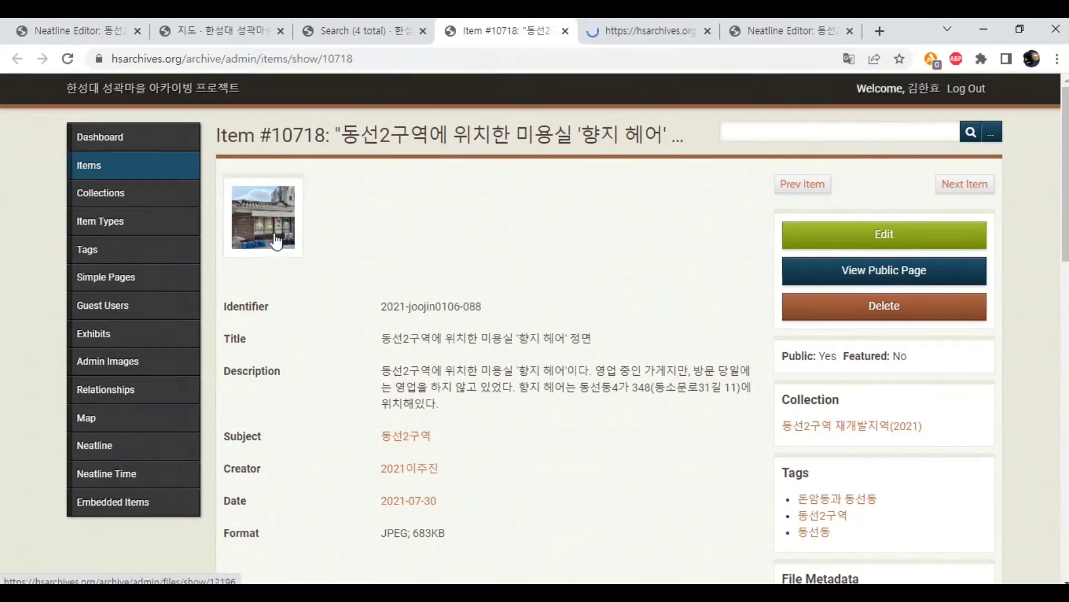
left_click(275, 237)
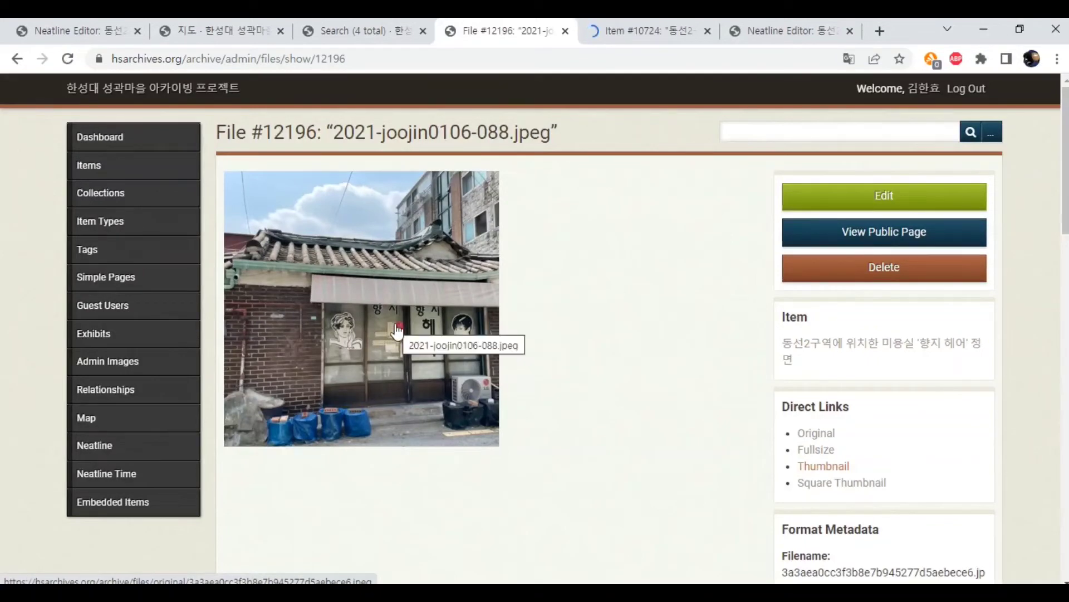
left_click(356, 303)
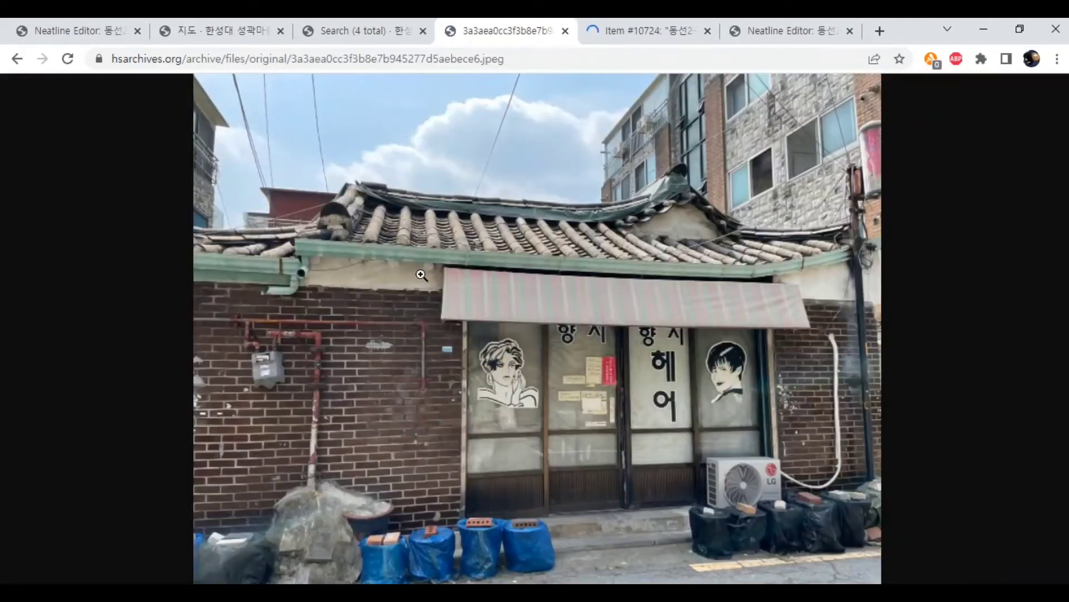
left_click(421, 274)
left_click(415, 241)
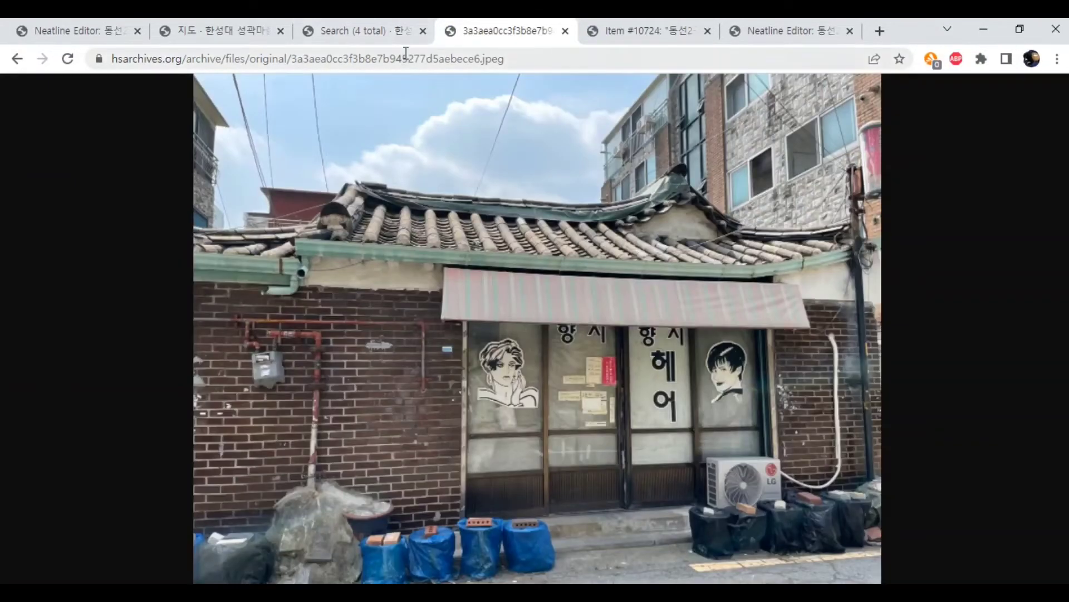
- Set the new image's URL to the front-view photo's original file address, ending in 3a3aea0cc3f3b8e7b945277d5aebece6.jpeg
left_click(406, 53)
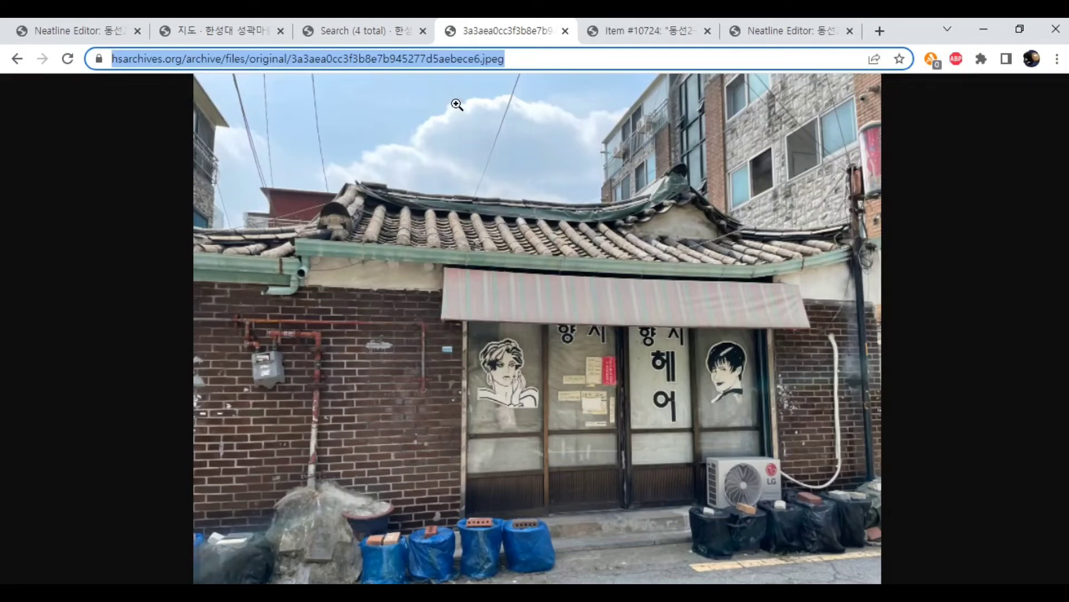
key("ctrl+c")
left_click(807, 30)
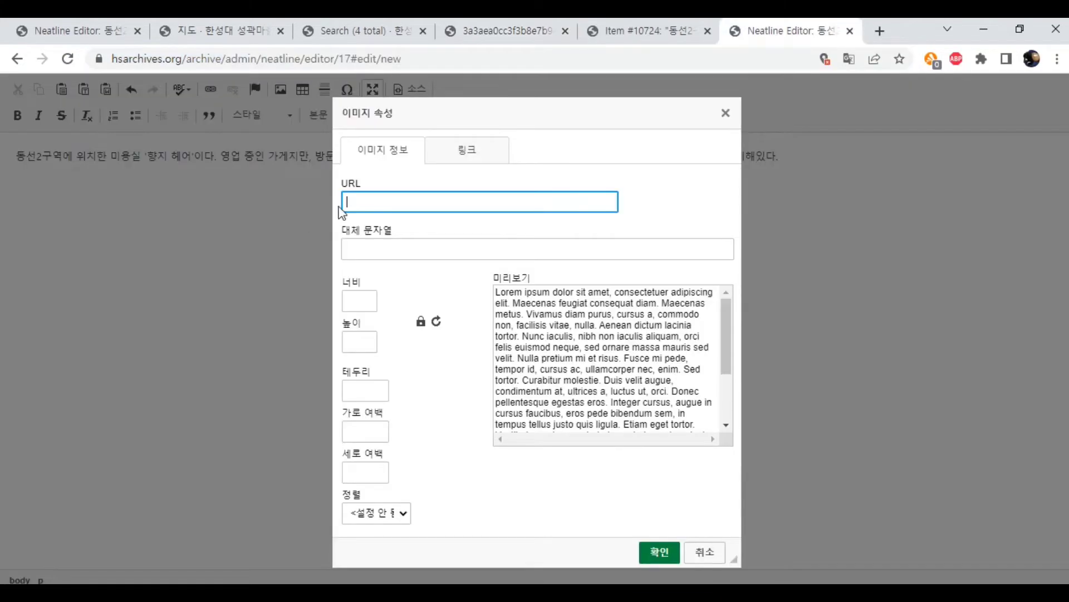
key("ctrl+v")
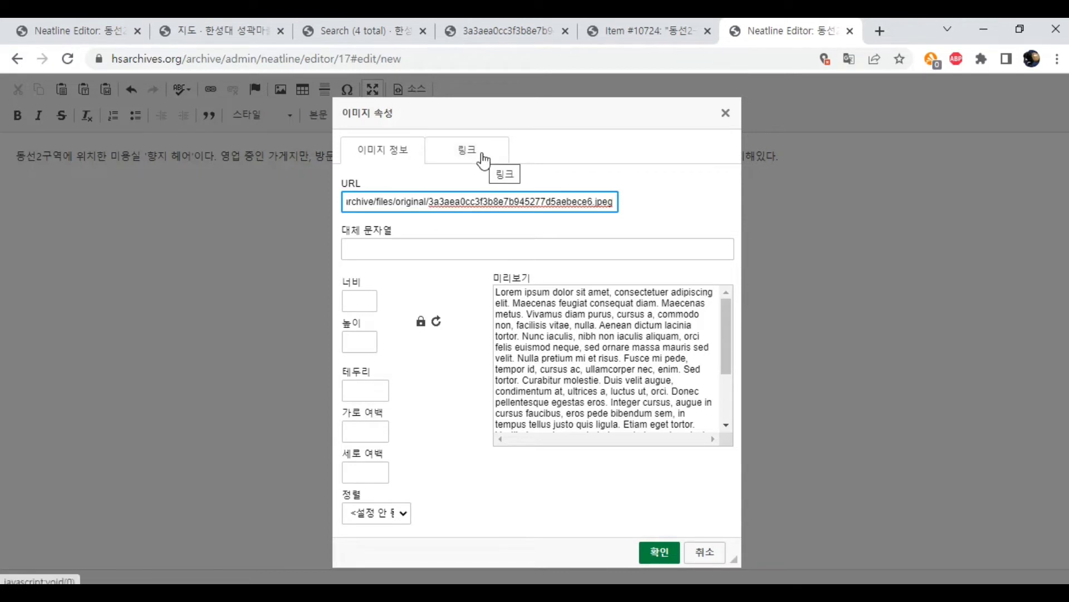
- Bring up the image's link settings and return from the original photo to the 향지 헤어 front-view (정면) item page
left_click(462, 162)
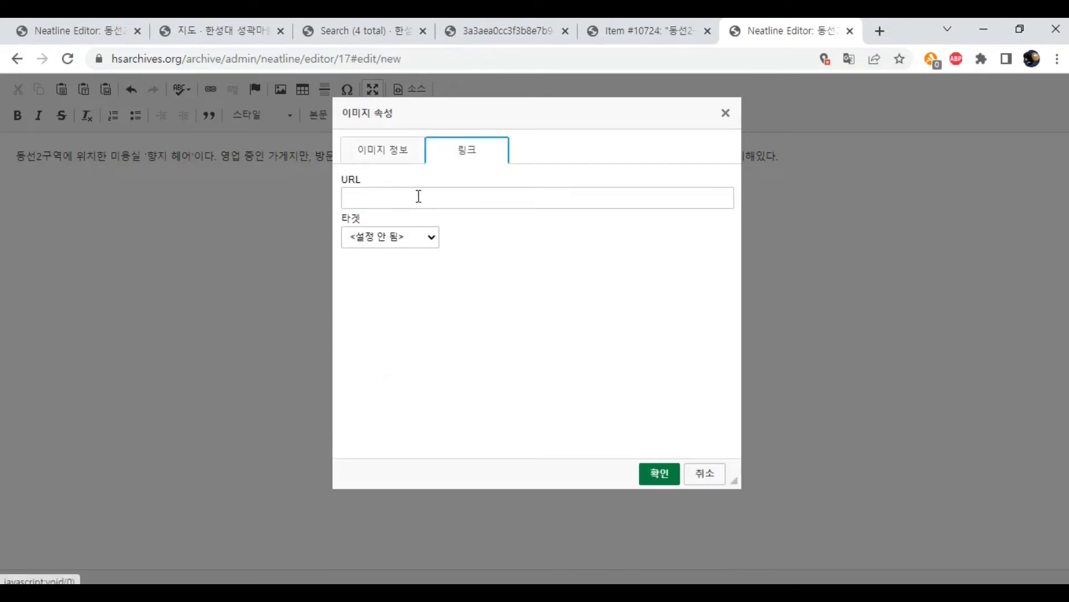
left_click(378, 194)
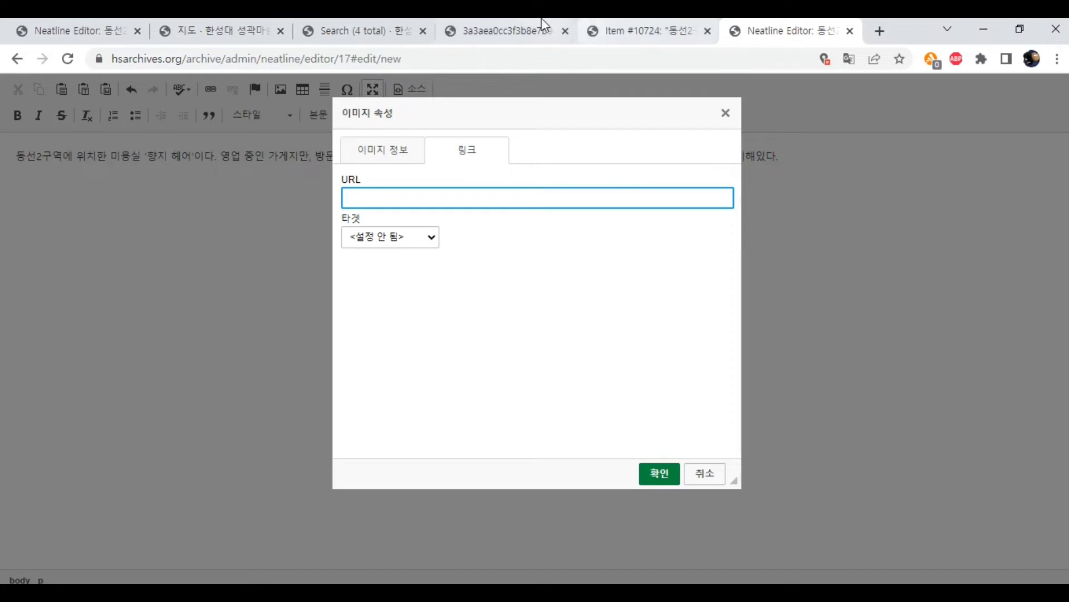
left_click(488, 36)
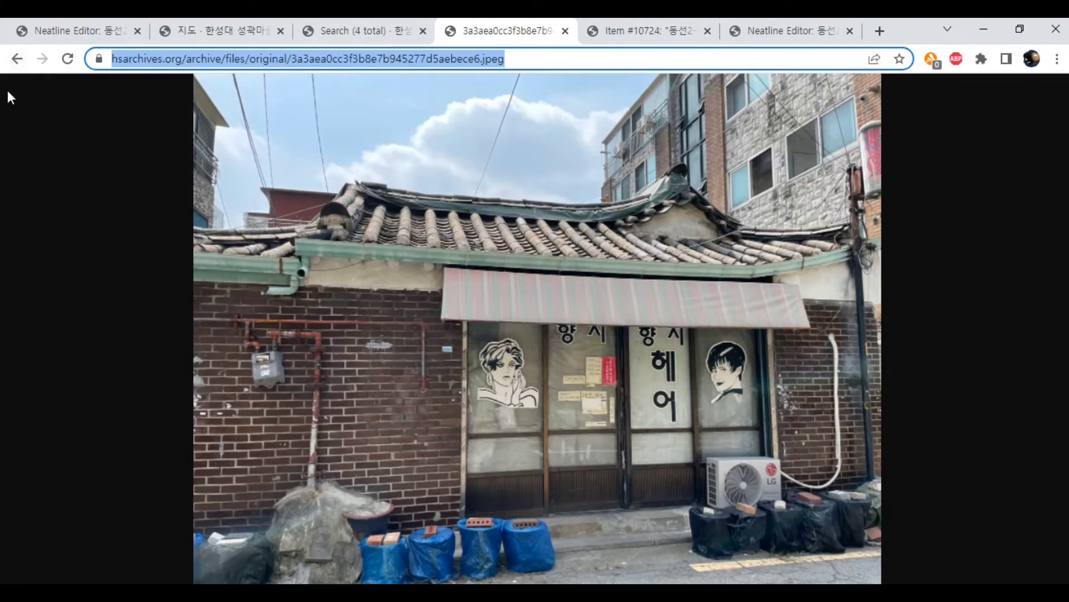
left_click(17, 60)
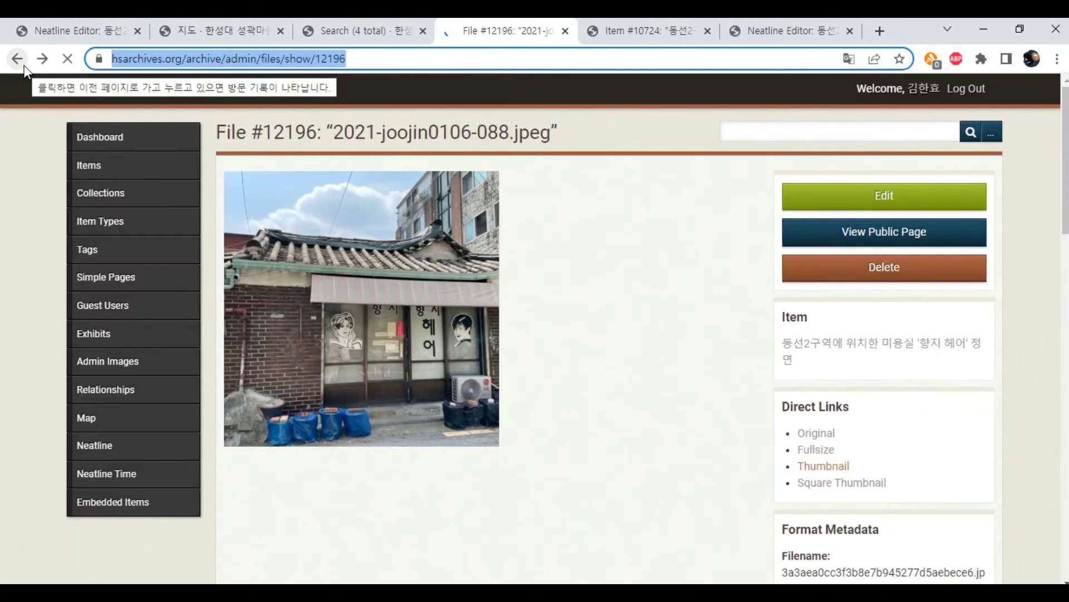
left_click(17, 66)
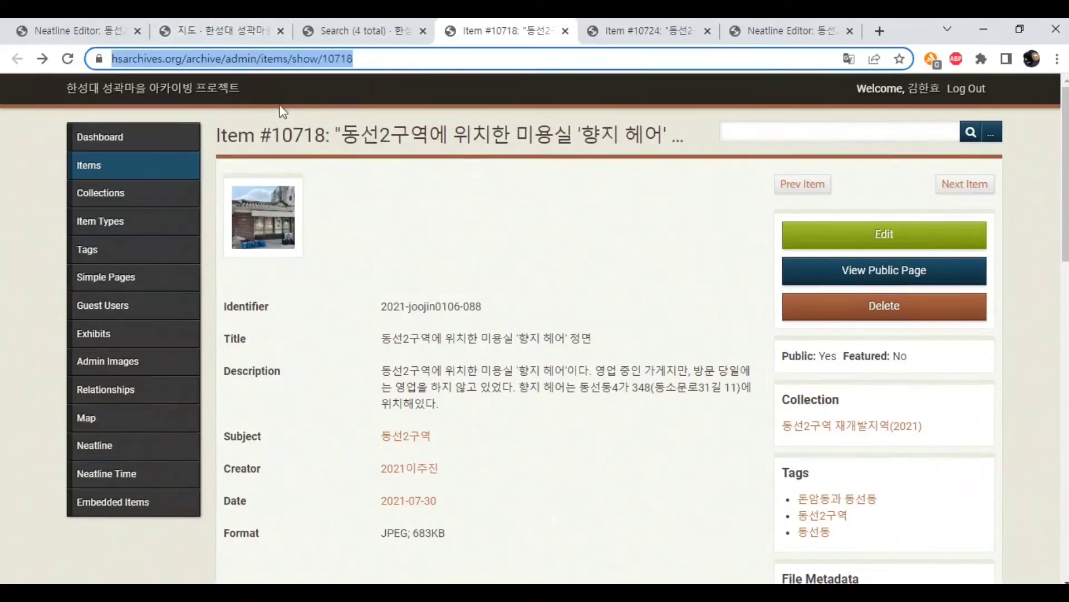
triple_click(379, 311)
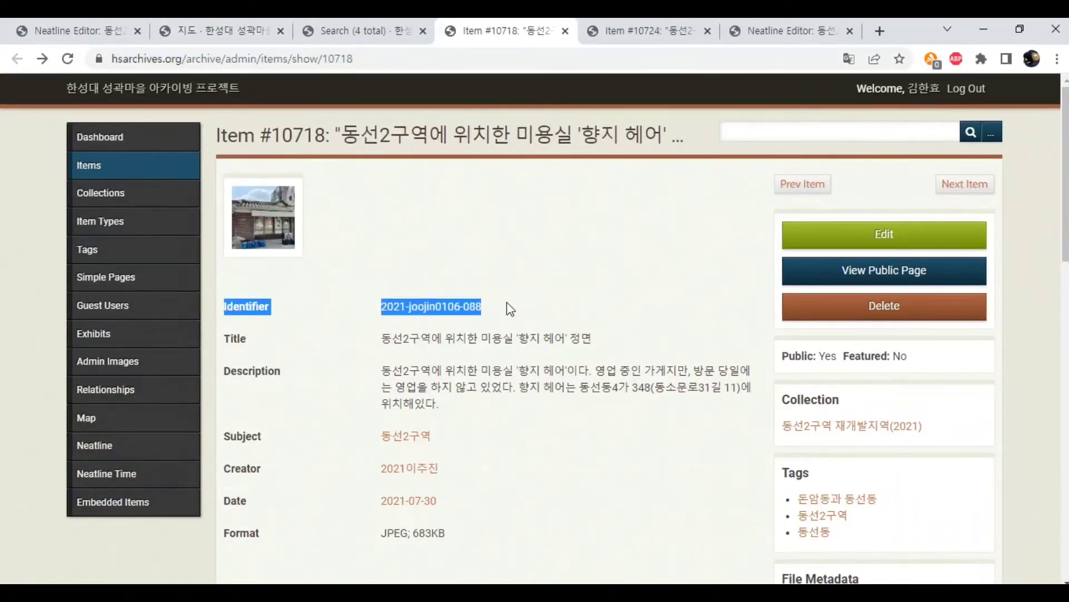
left_click(532, 310)
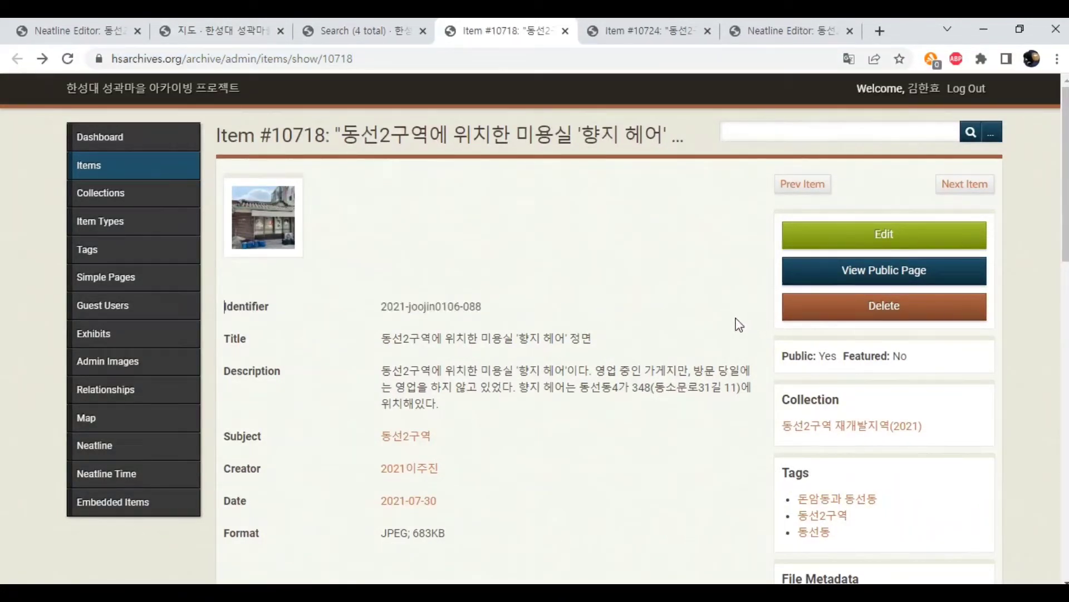
left_click(801, 273)
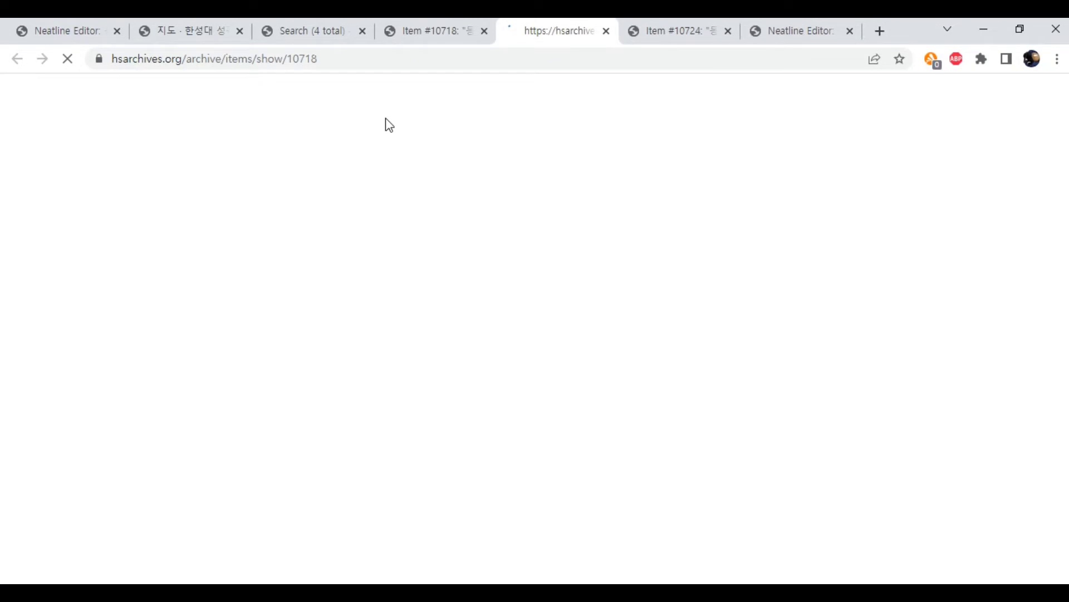
left_click(363, 65)
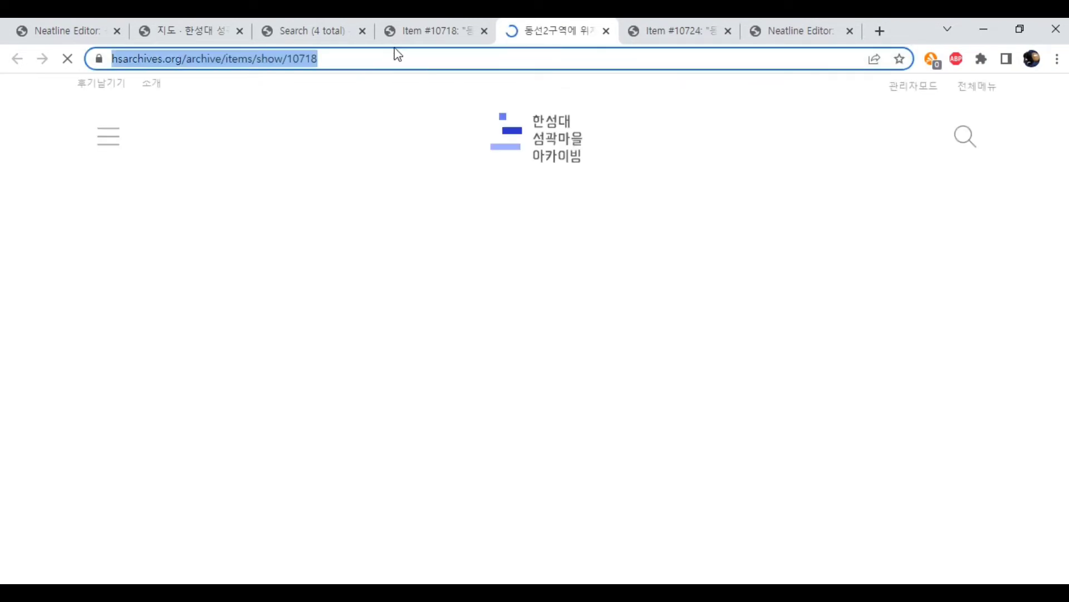
key("ctrl+w")
left_click(710, 27)
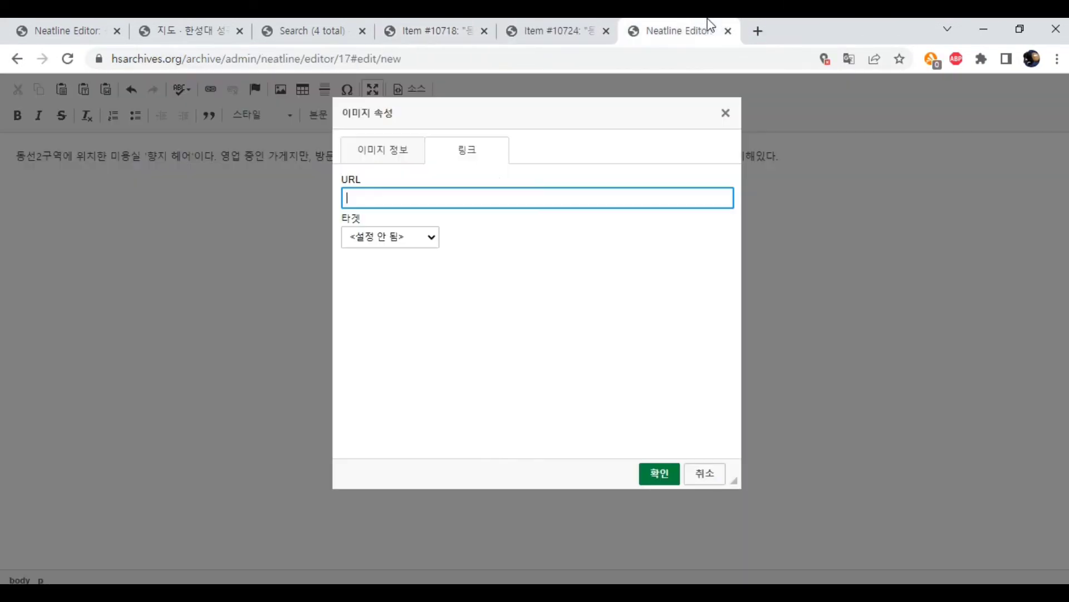
key("ctrl+v")
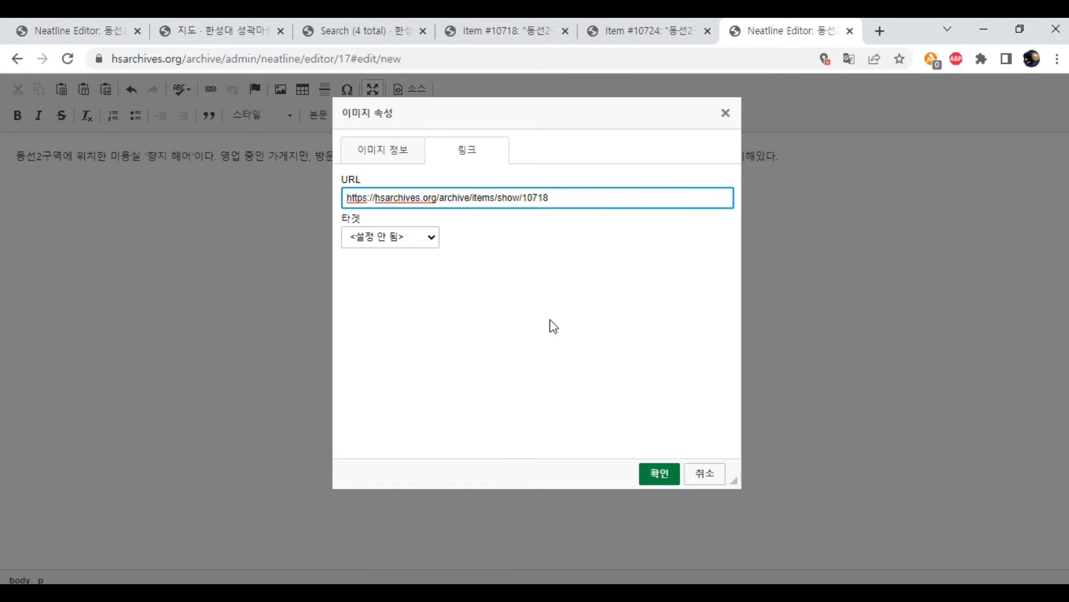
left_click(663, 475)
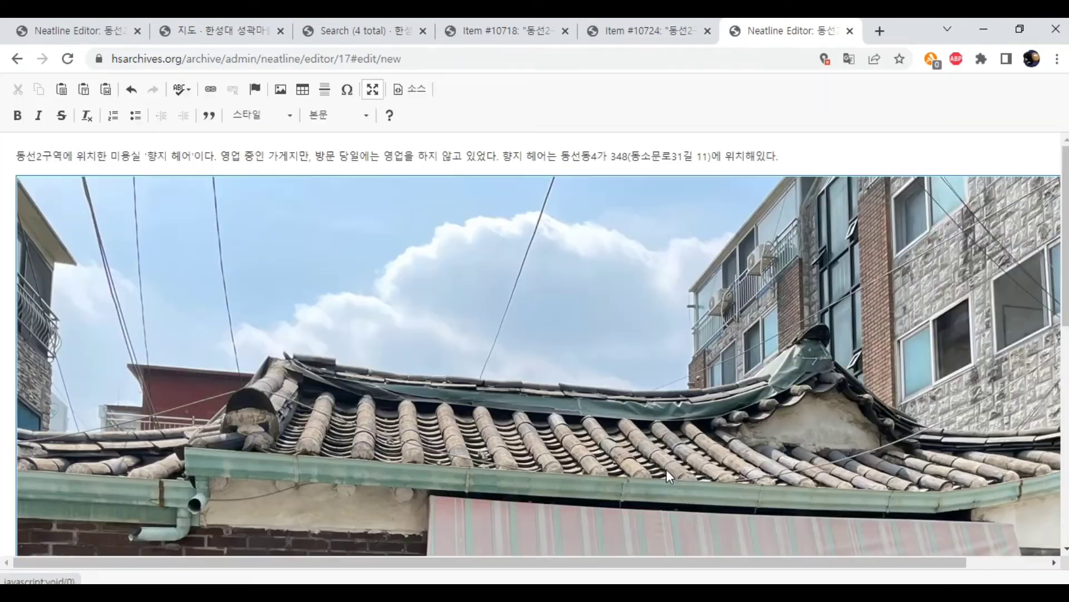
- Start a second image below the front-view photo and set its URL to the side-view item's original file, 3440571ff74175ccc3c23c7562fafc6a.JPG
scroll(666, 455, "down", 8)
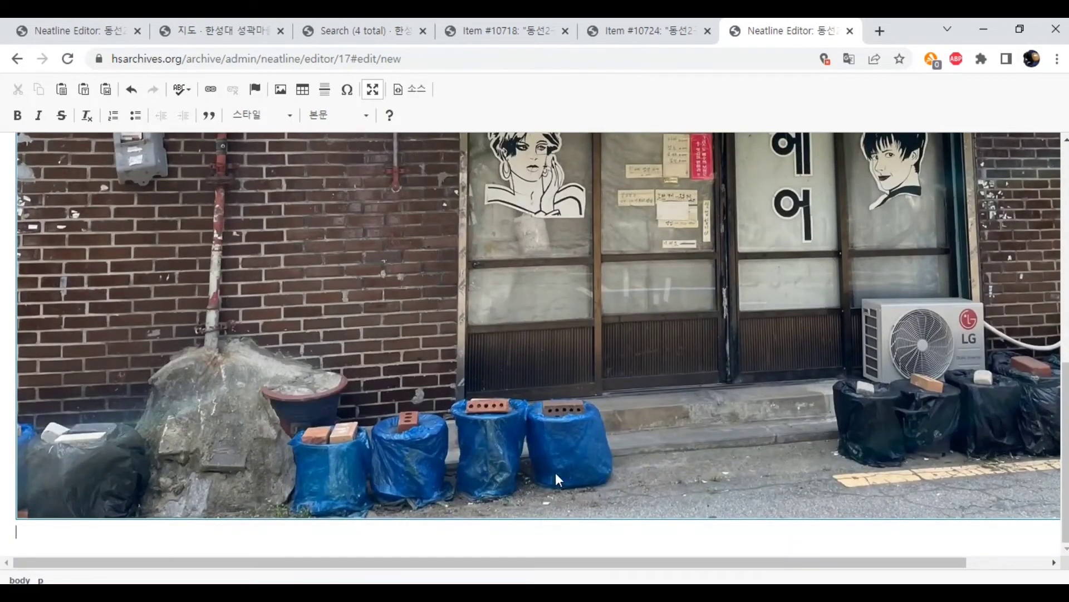
left_click(281, 91)
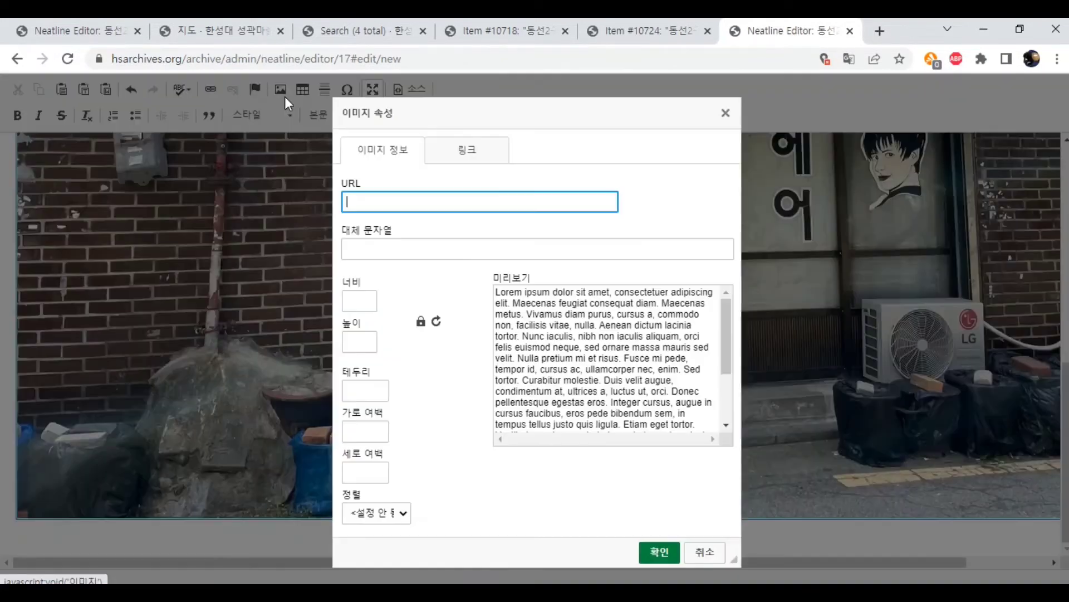
left_click(646, 31)
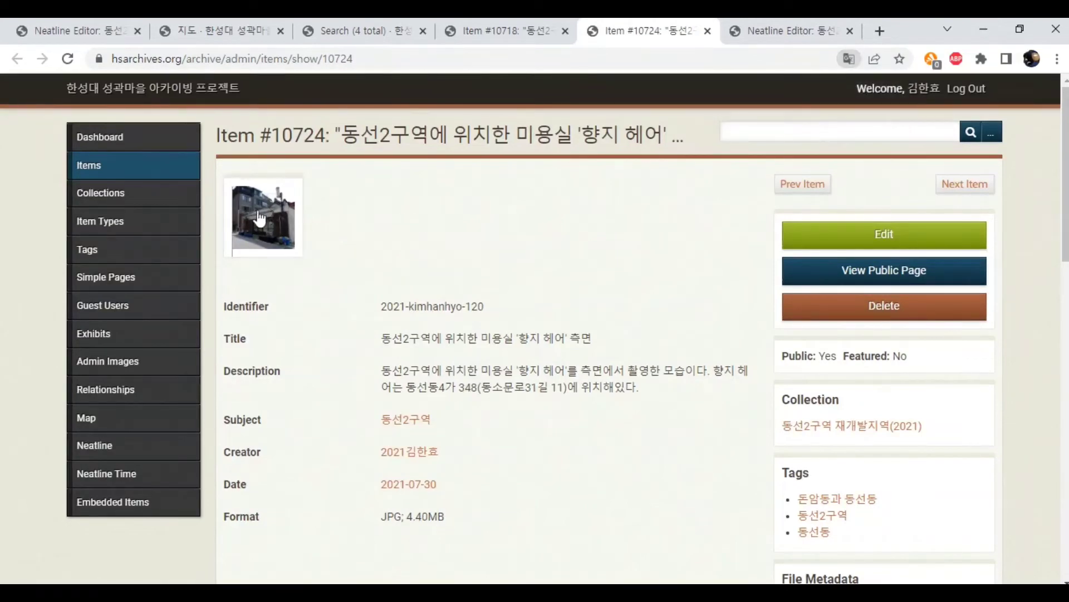
left_click(279, 216)
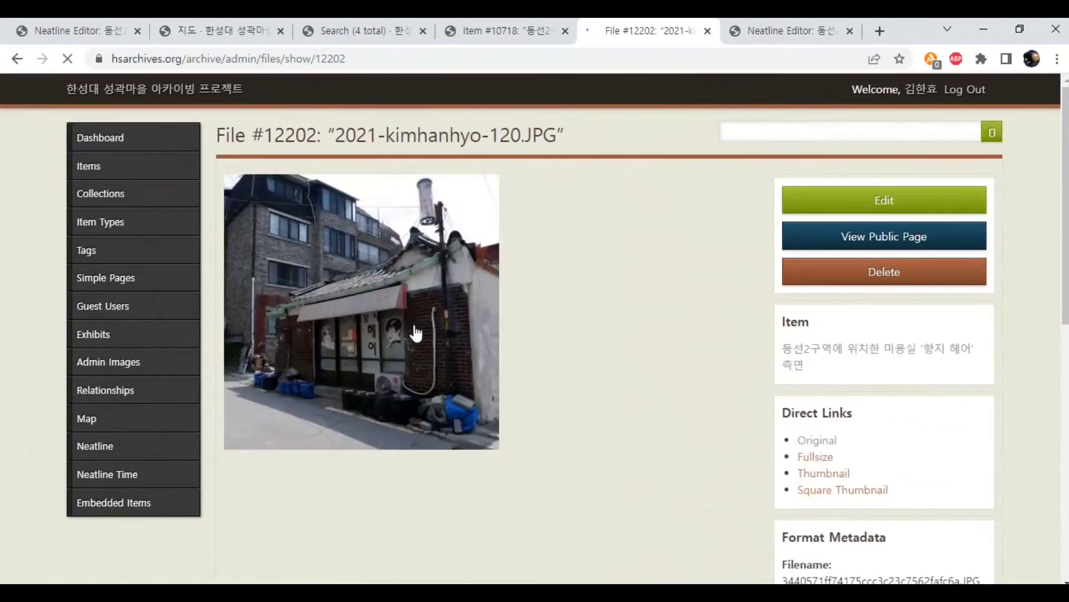
left_click(386, 310)
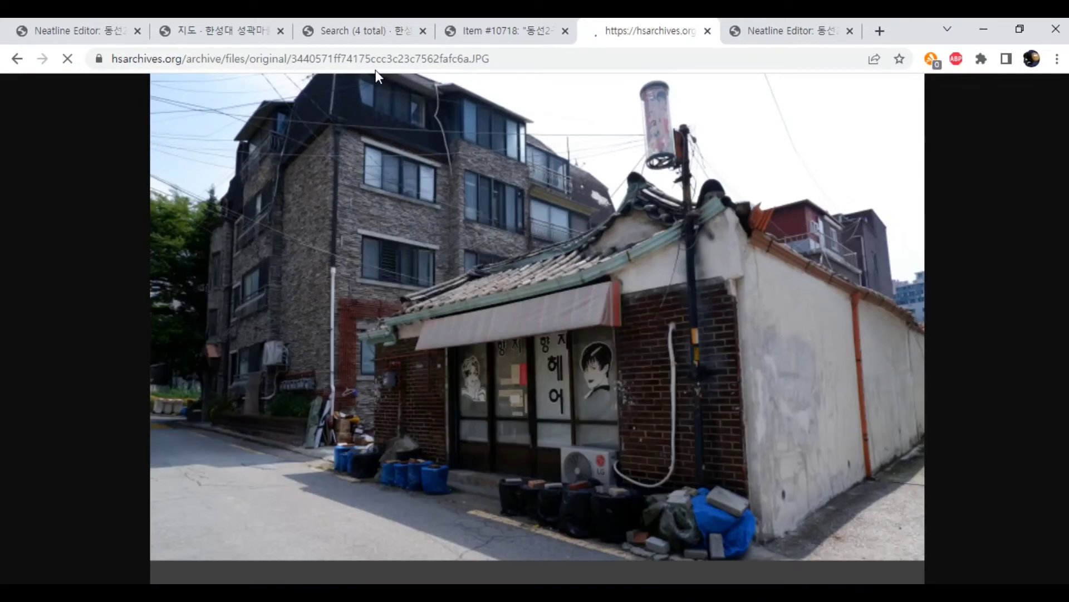
left_click(382, 60)
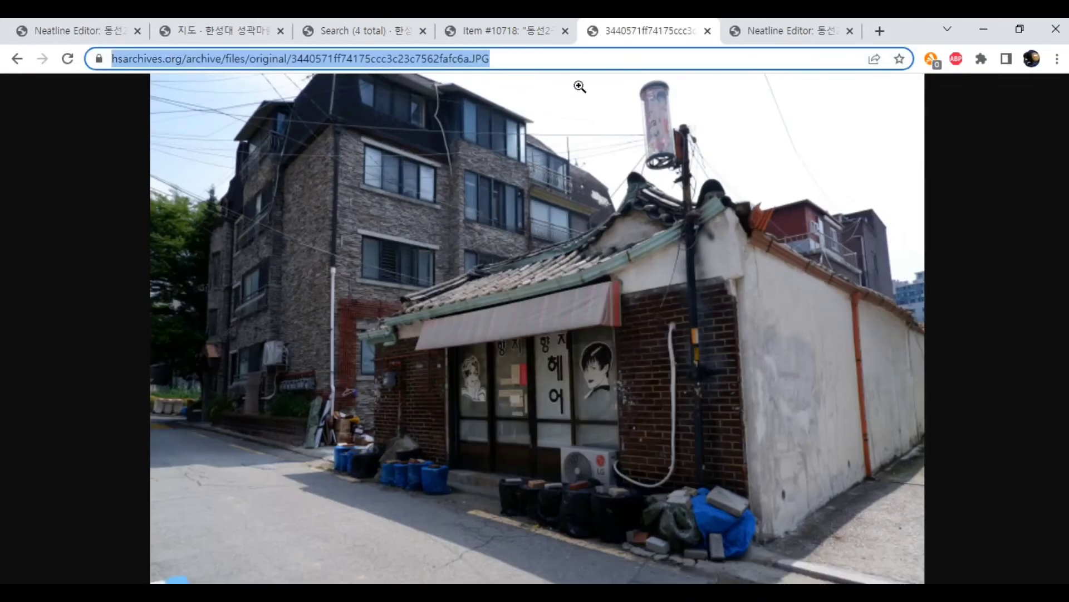
left_click(769, 25)
left_click(397, 203)
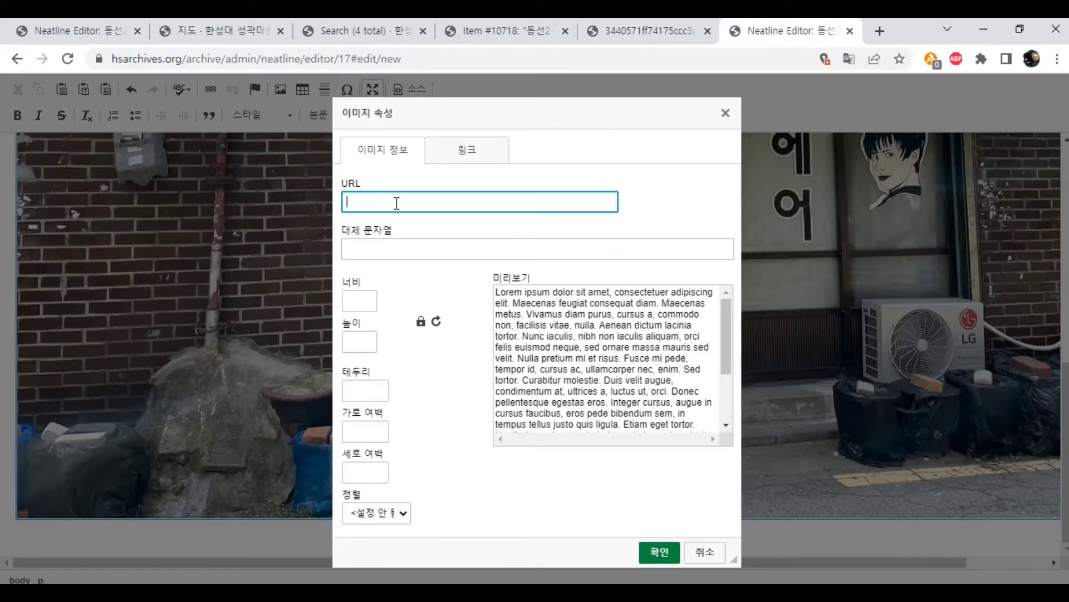
key("ctrl+v")
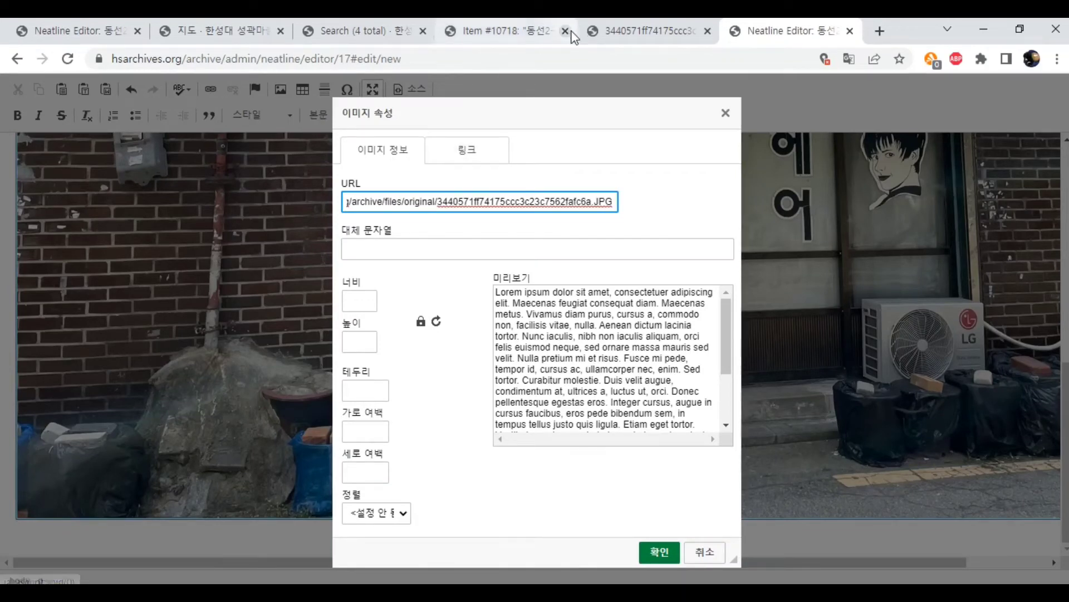
left_click(467, 150)
left_click(647, 29)
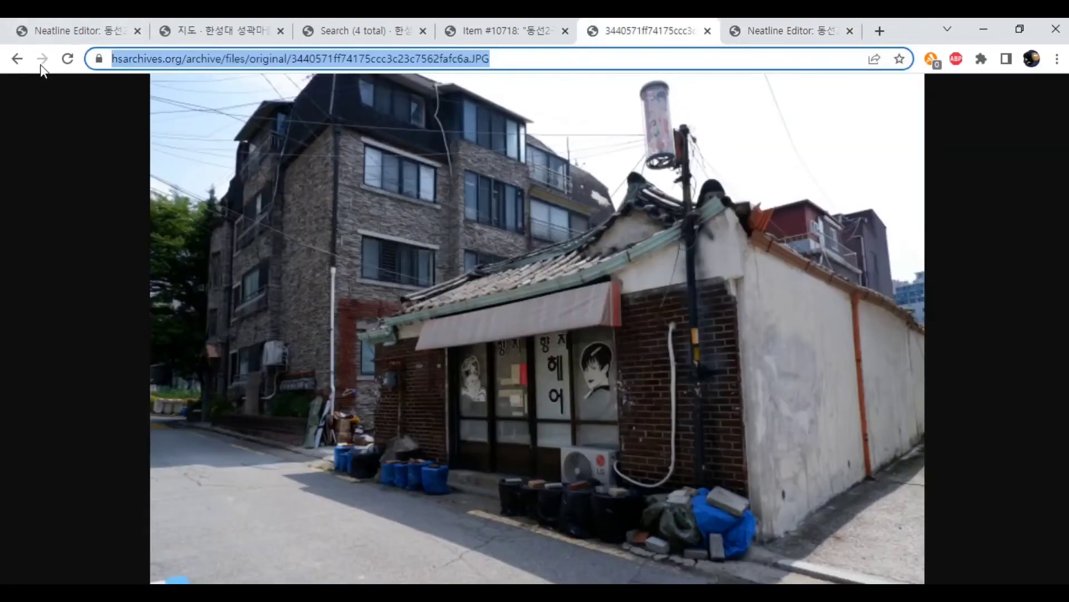
left_click(17, 59)
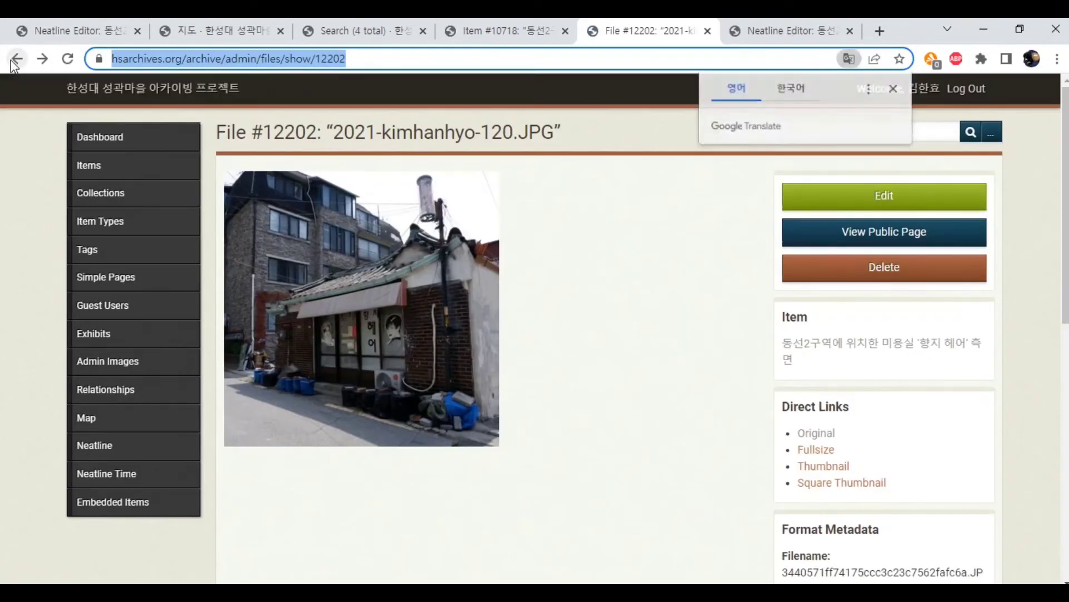
left_click(17, 59)
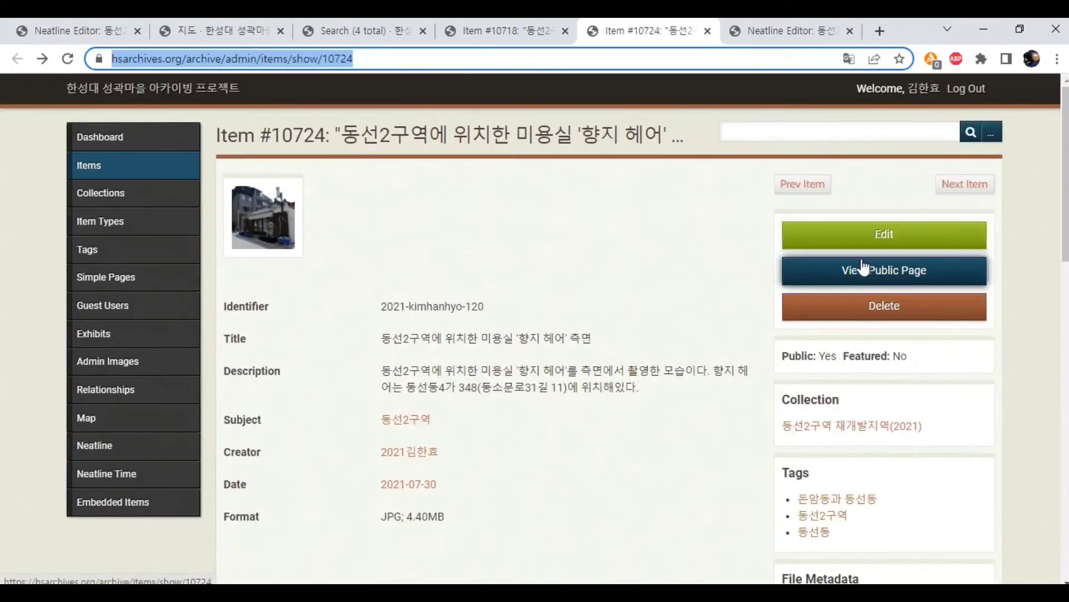
left_click(863, 271)
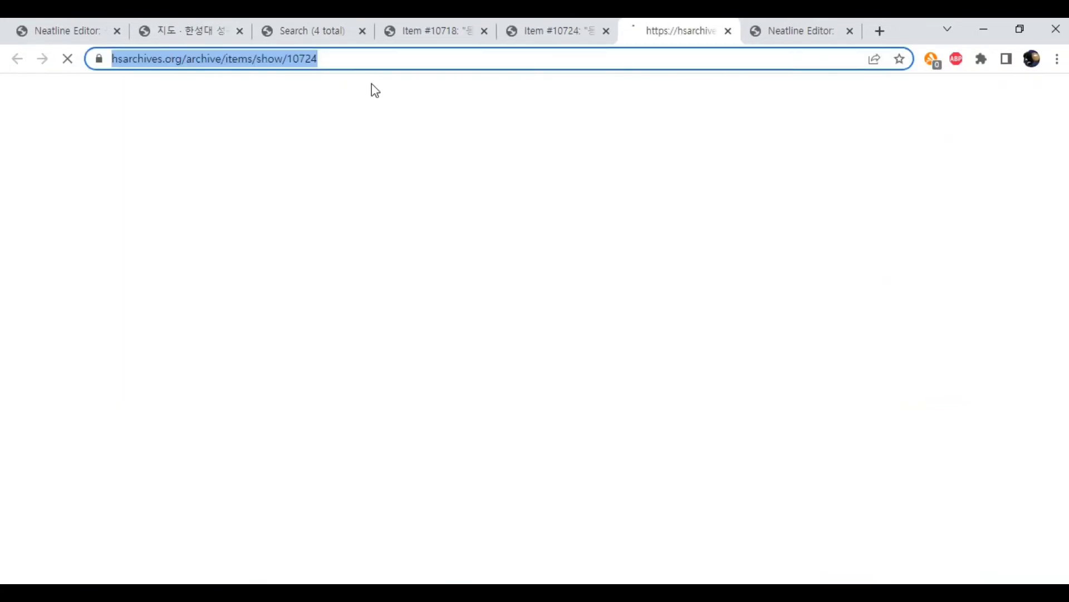
left_click(807, 29)
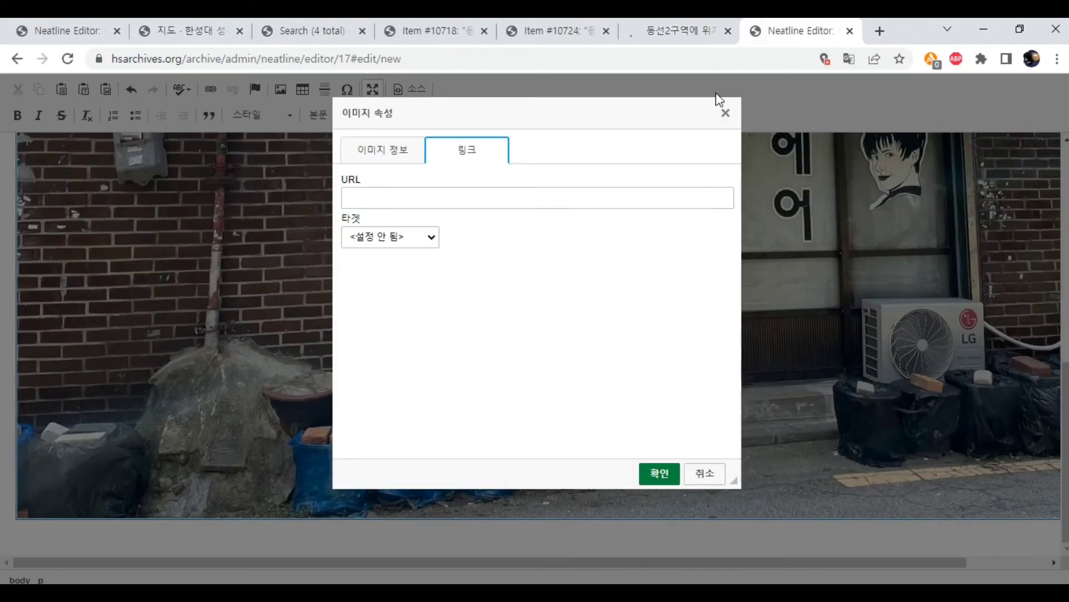
left_click(480, 197)
type("https://hsarchives.org/archive/items/show/10724")
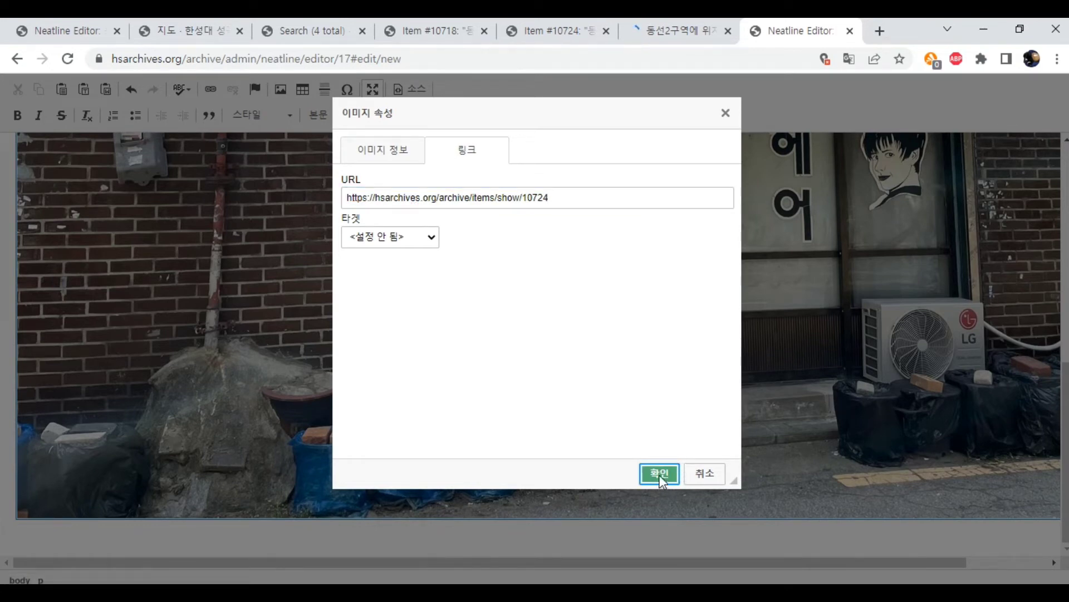
left_click(661, 474)
- Leave the full-screen body editor and save the 향지 헤어 record with its text and two linked photos
scroll(642, 456, "down", 7)
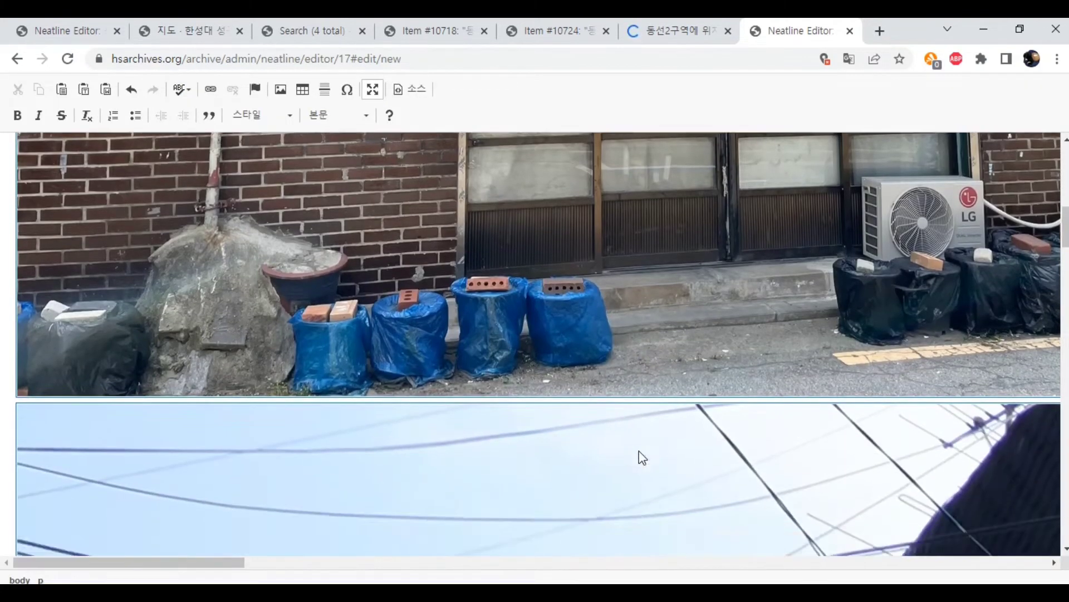
scroll(634, 440, "down", 3)
scroll(648, 423, "up", 15)
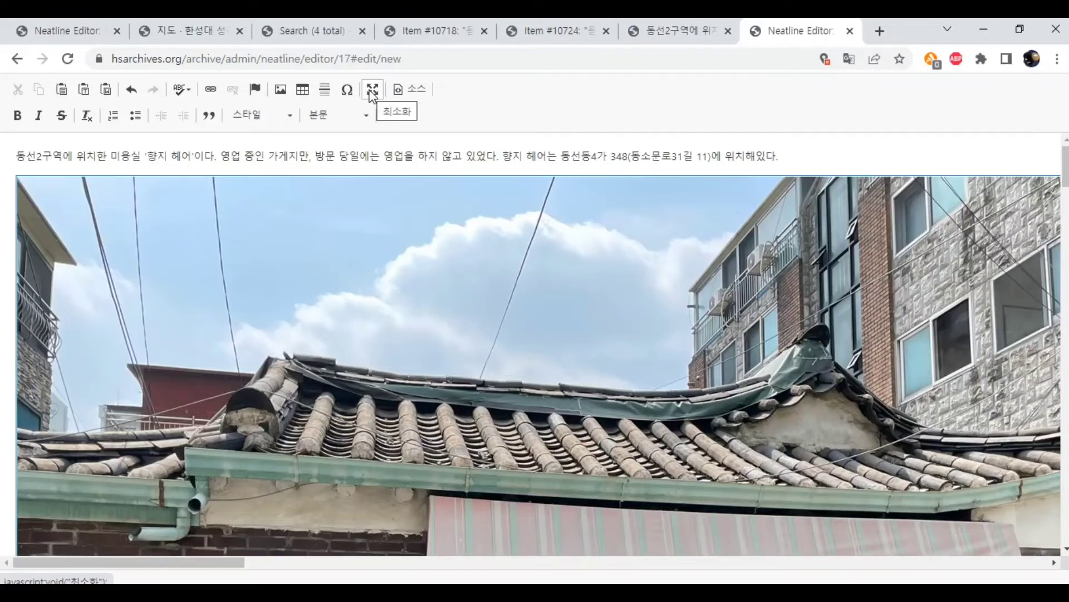
left_click(372, 90)
scroll(127, 448, "down", 10)
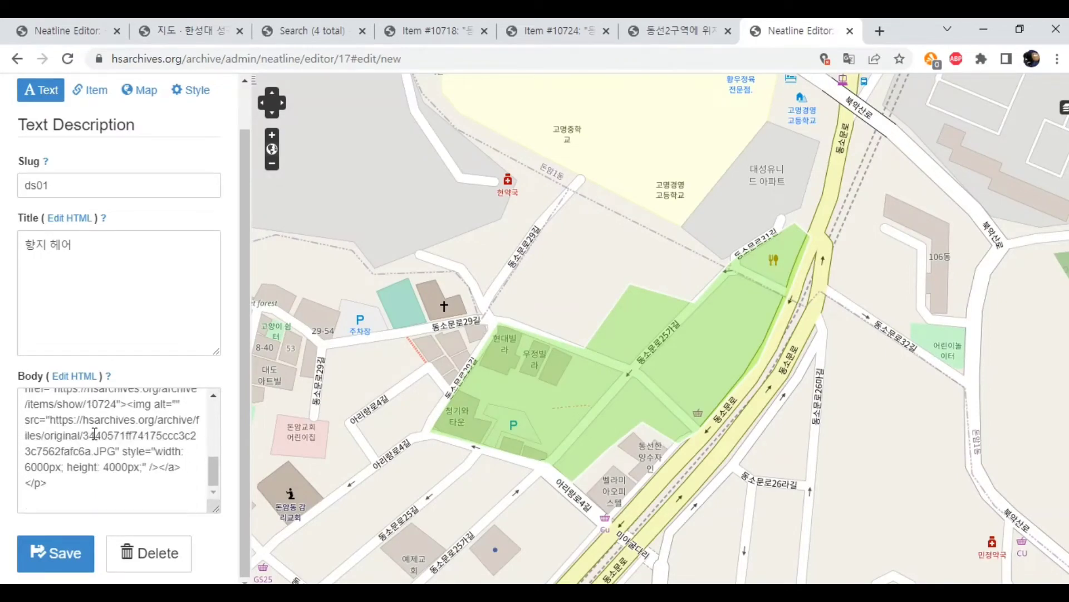
scroll(95, 433, "up", 10)
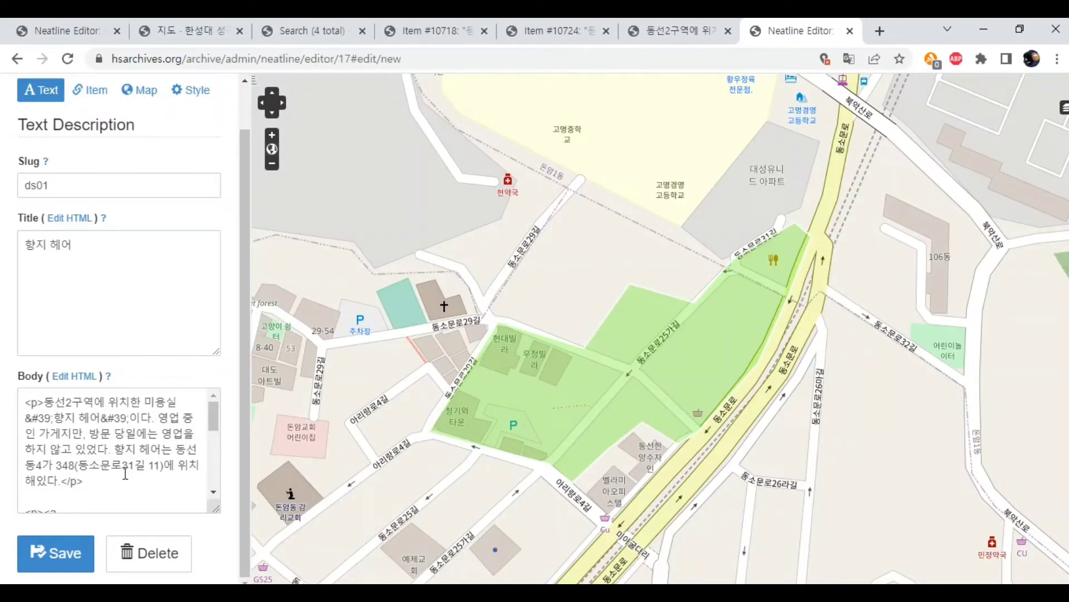
left_click(51, 557)
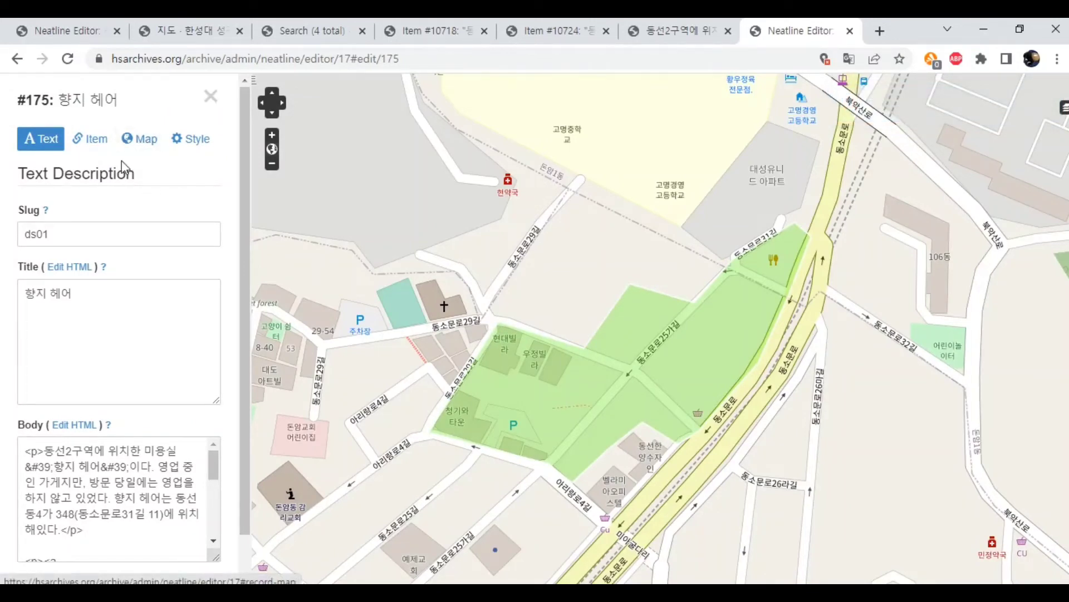
- Place a point for the 향지 헤어 record on the map beside 동소문로25가길, just south of 동소문로31길
left_click(146, 146)
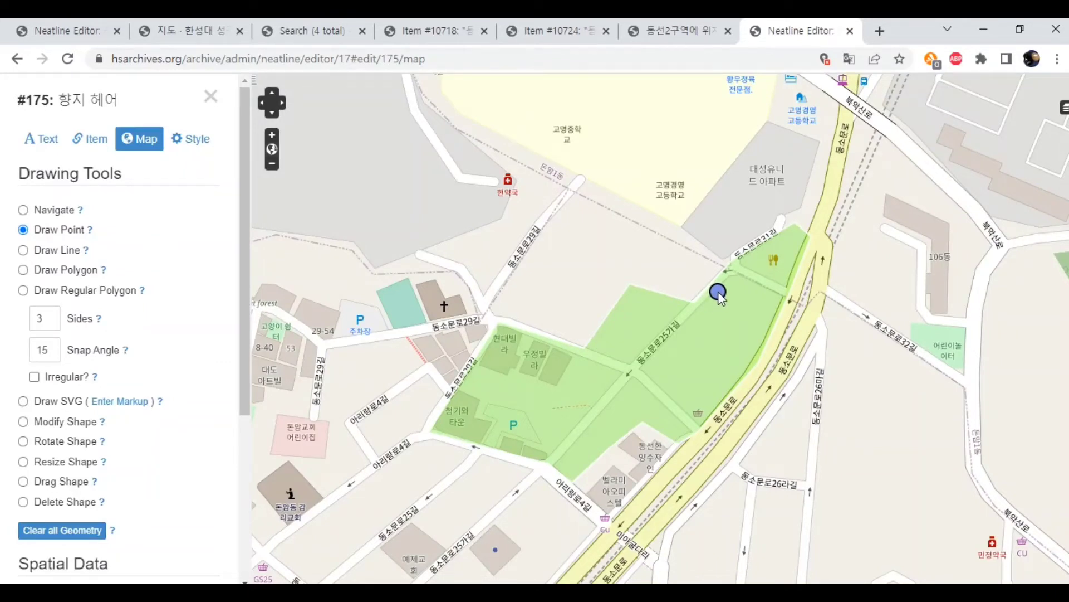
left_click(717, 291)
scroll(151, 424, "down", 3)
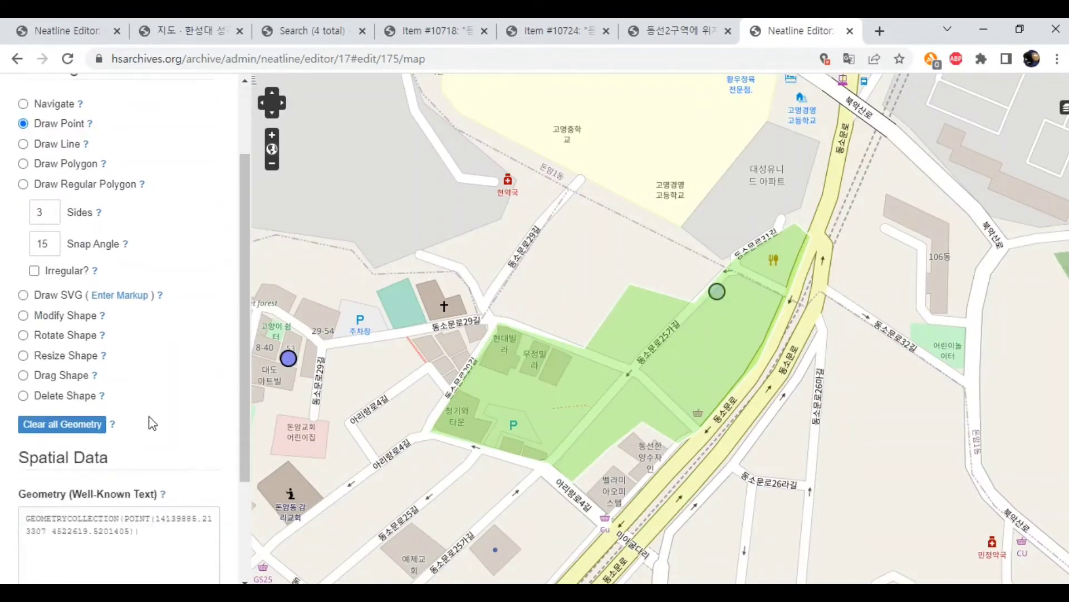
scroll(151, 425, "up", 3)
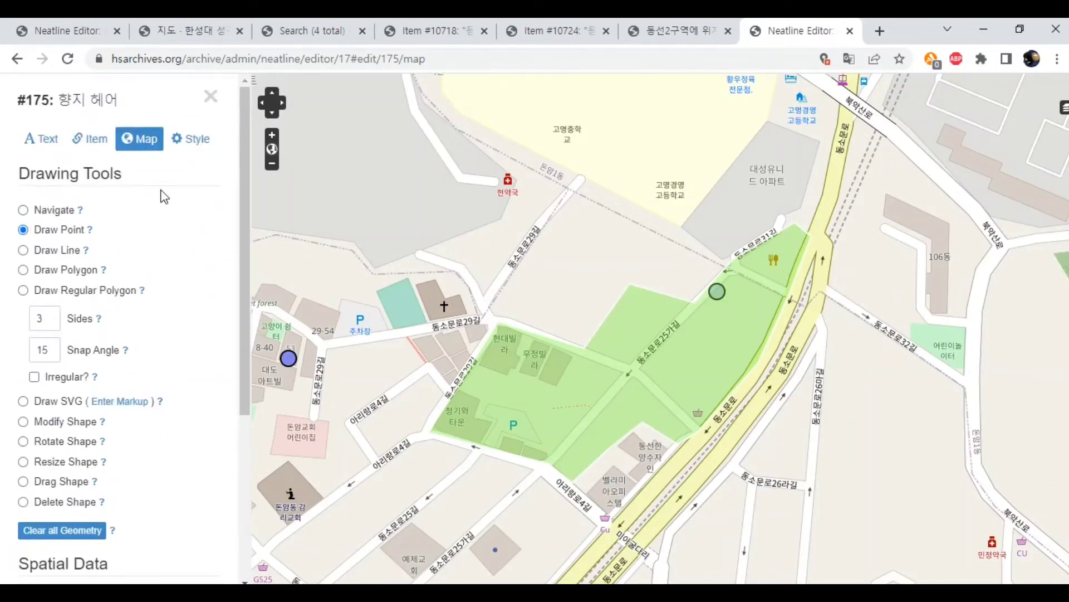
- Set both the fill color and the selected fill color of the 향지 헤어 point to coral red
left_click(194, 142)
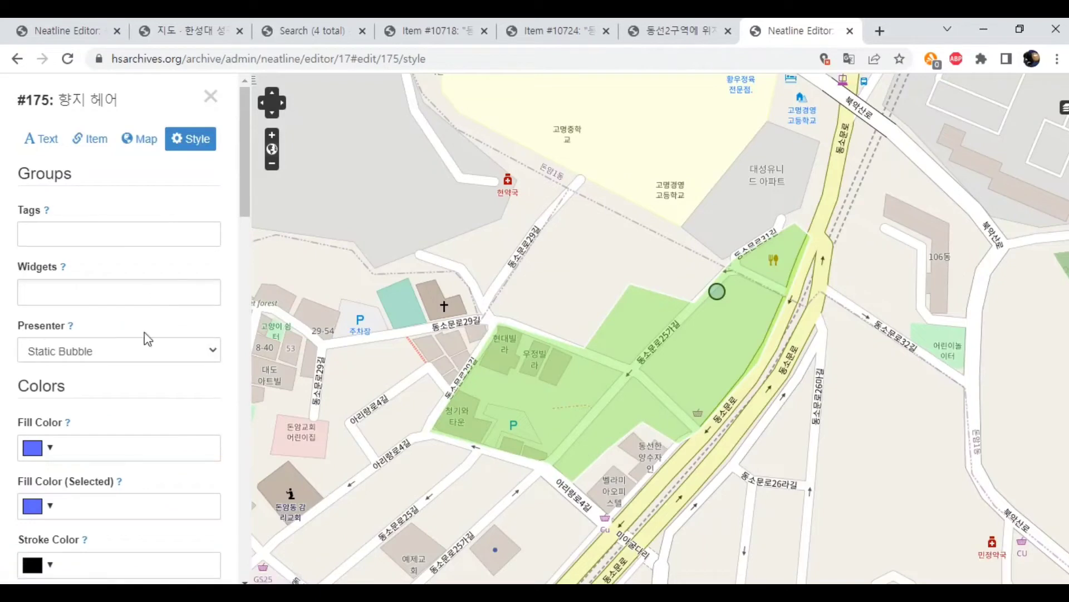
scroll(190, 184, "down", 4)
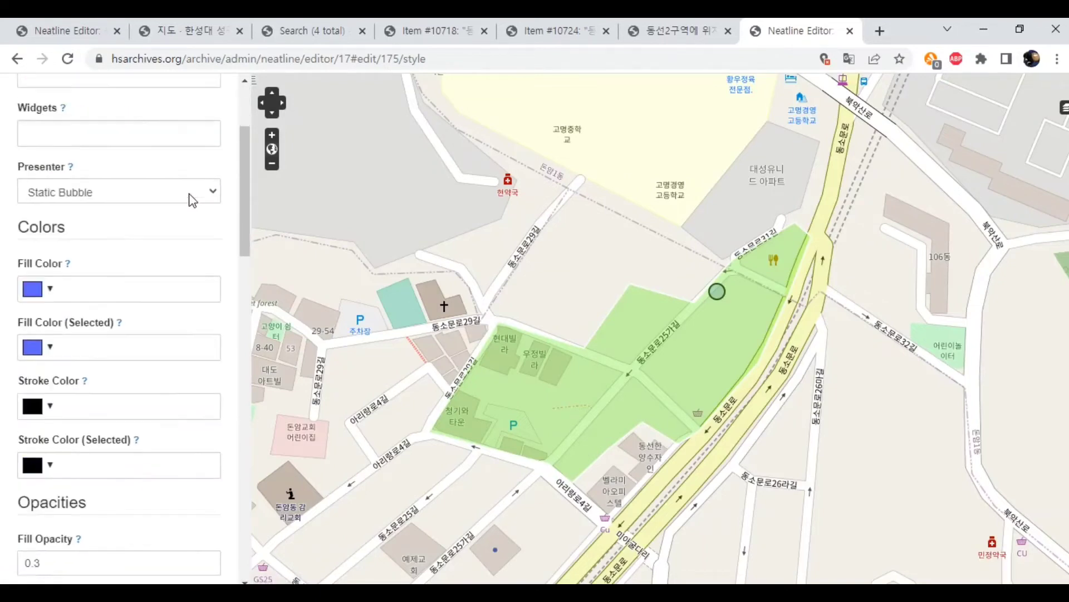
left_click(109, 215)
left_click(150, 235)
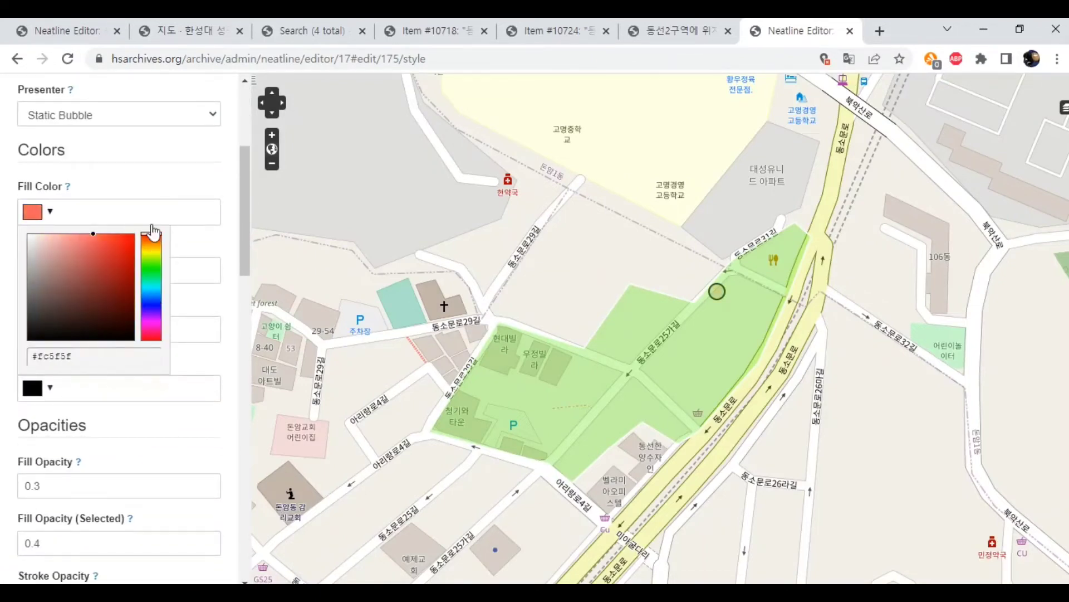
left_click(179, 277)
left_click(178, 278)
left_click(150, 293)
left_click(150, 285)
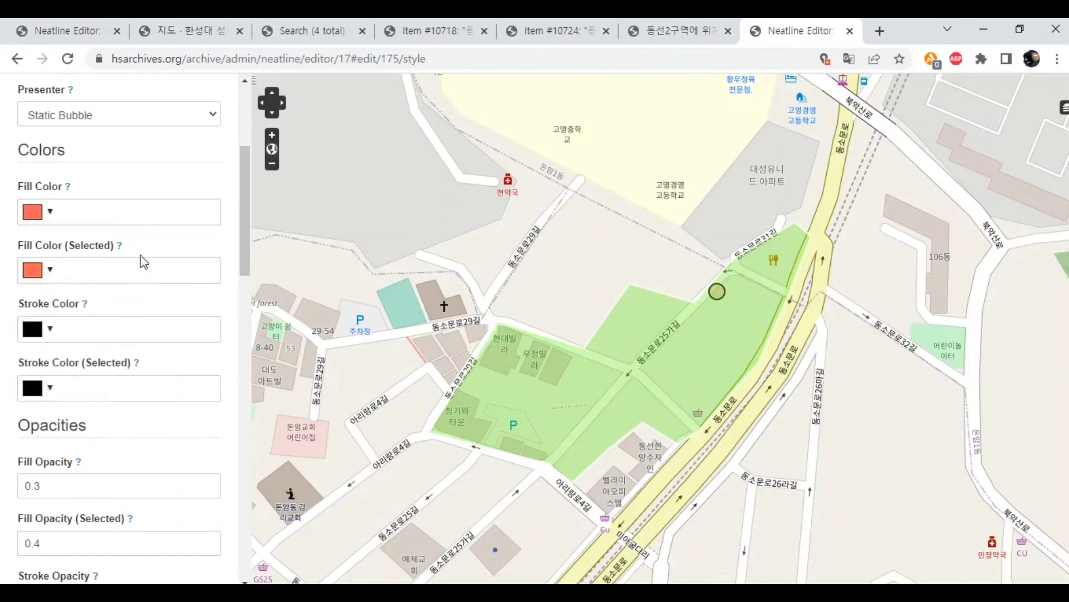
- Save the 향지 헤어 record with its point and colors, and return to the record list
scroll(179, 320, "down", 3)
scroll(228, 325, "down", 12)
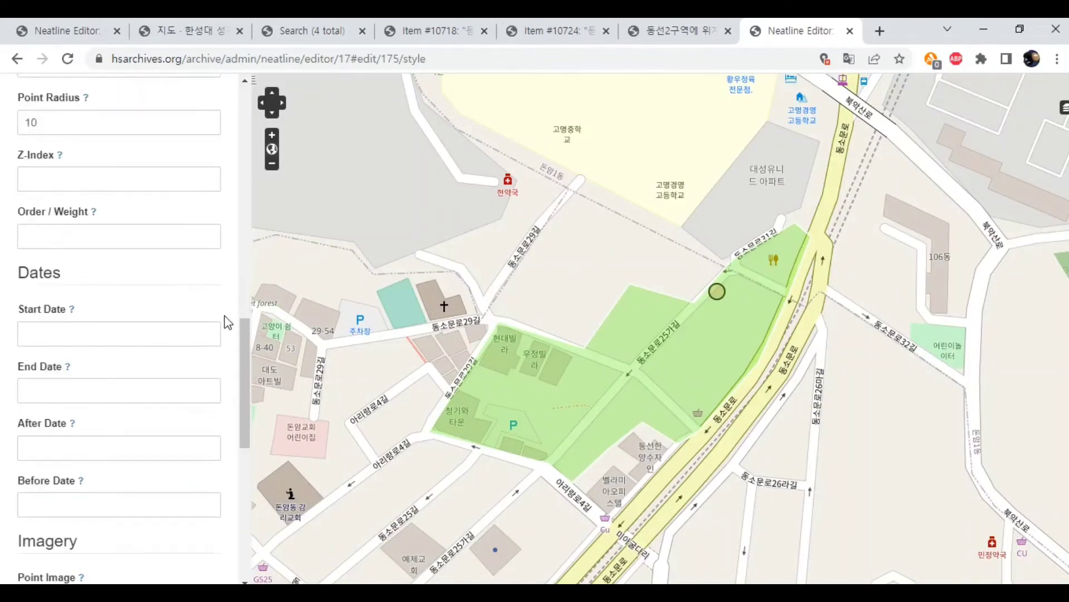
left_click(77, 557)
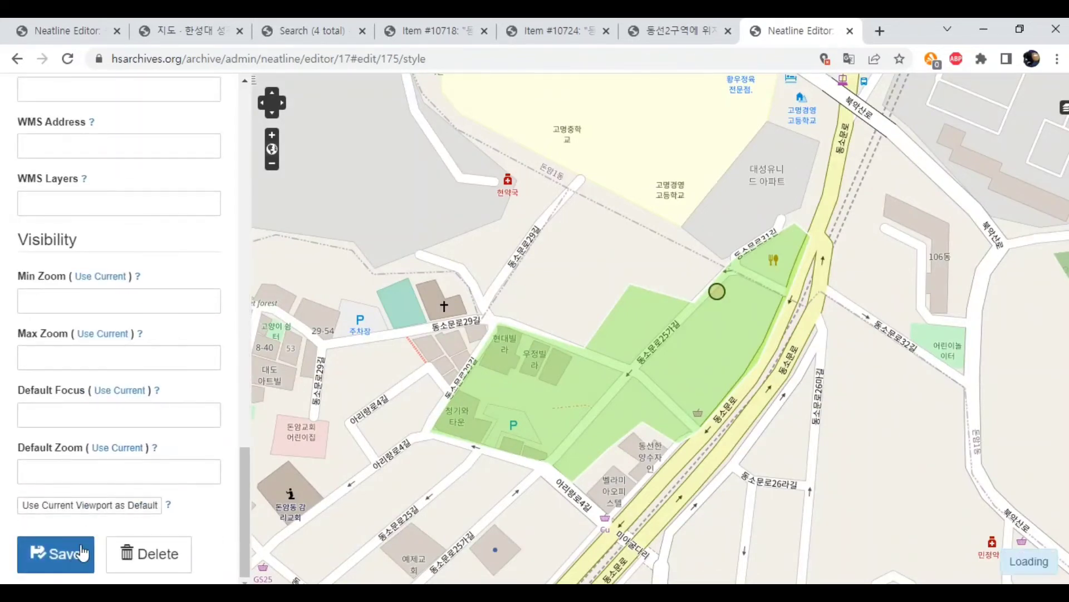
scroll(183, 351, "up", 15)
scroll(178, 290, "up", 1)
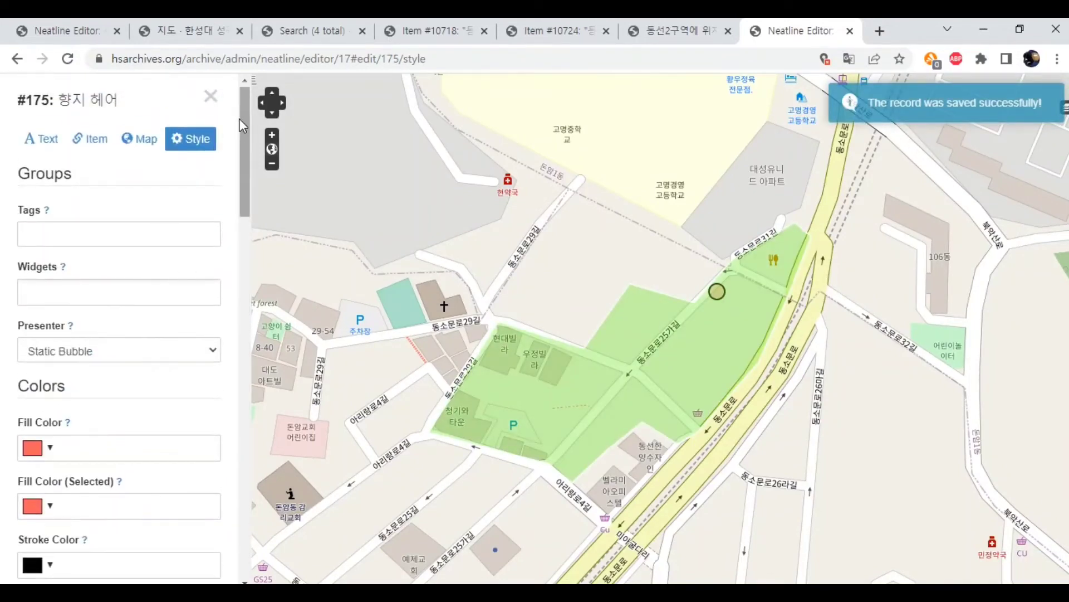
left_click(212, 97)
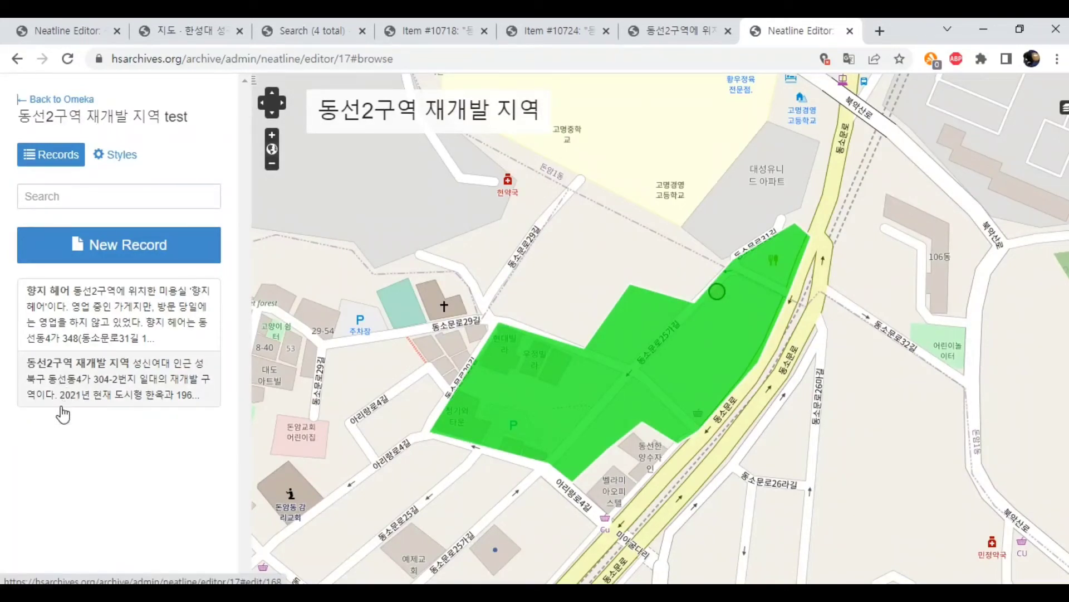
- Open the style settings of the 동선2구역 재개발 지역 record and set its Z-Index to 1
left_click(133, 383)
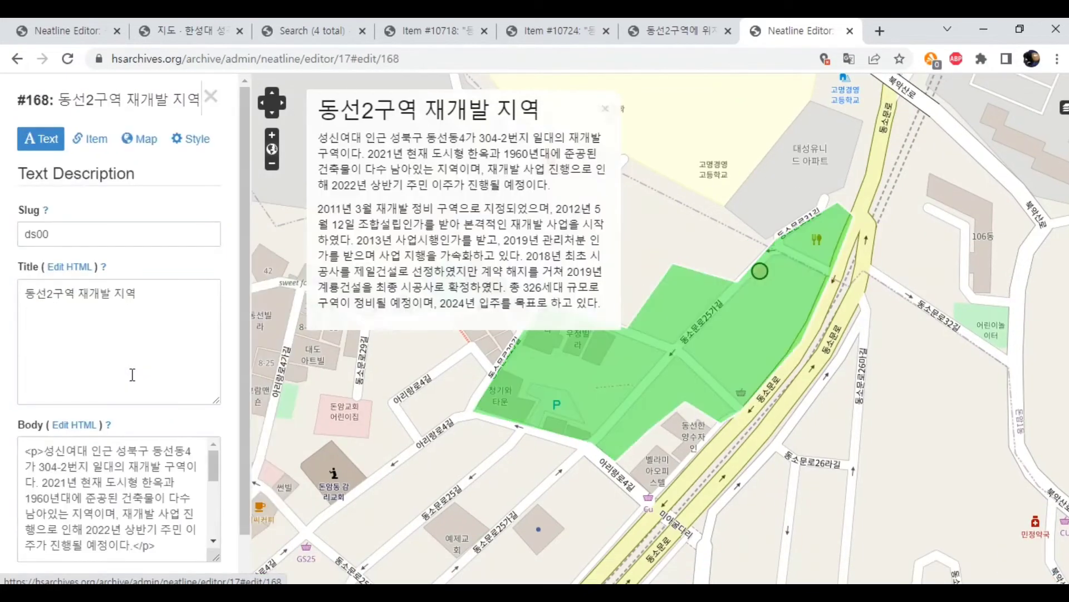
left_click(195, 149)
scroll(171, 342, "down", 3)
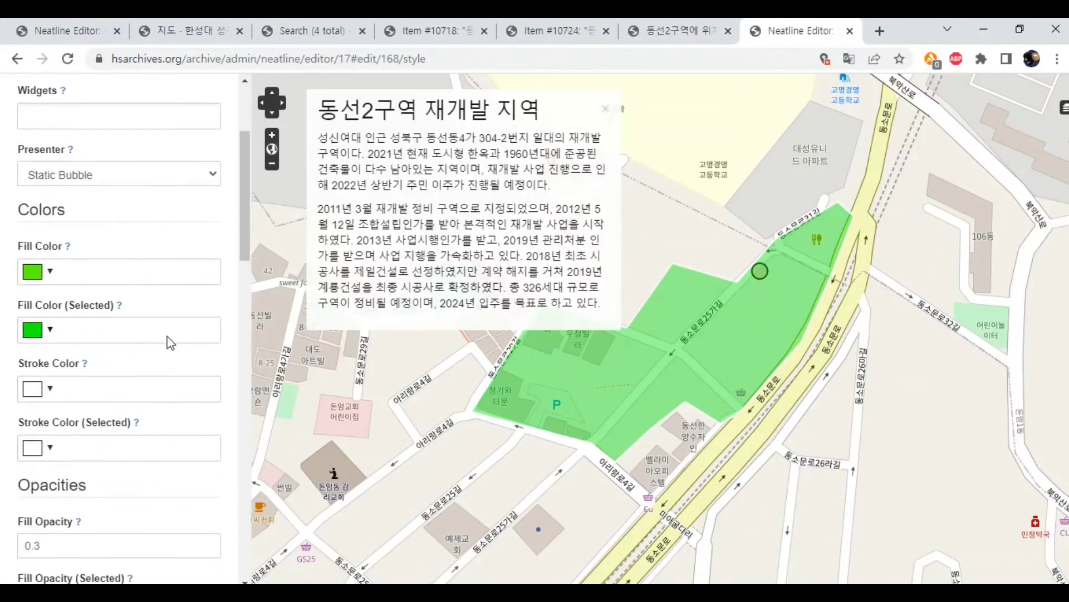
scroll(170, 342, "down", 8)
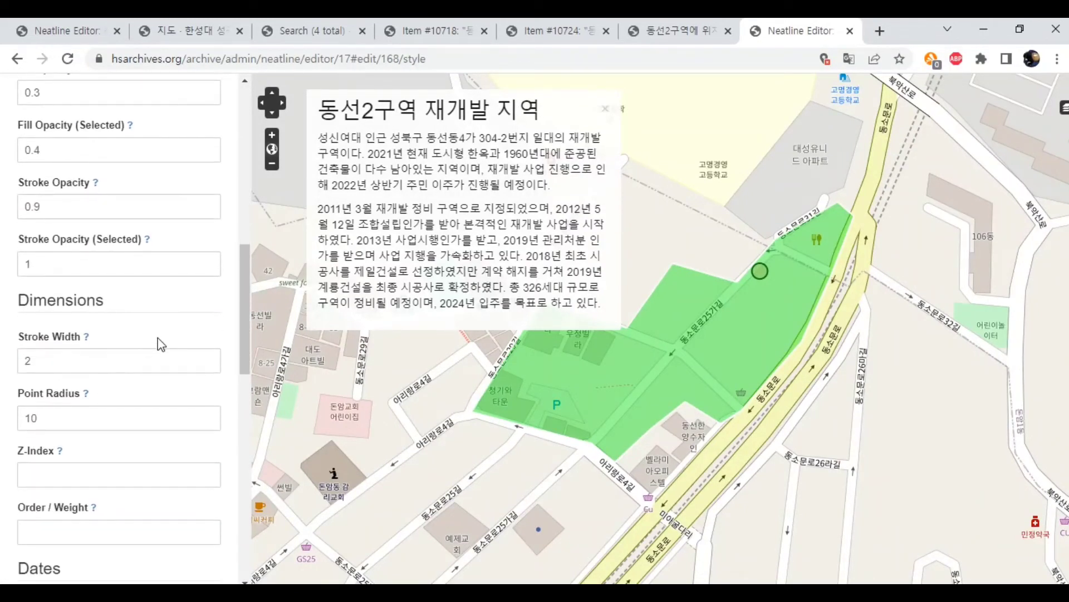
left_click(81, 482)
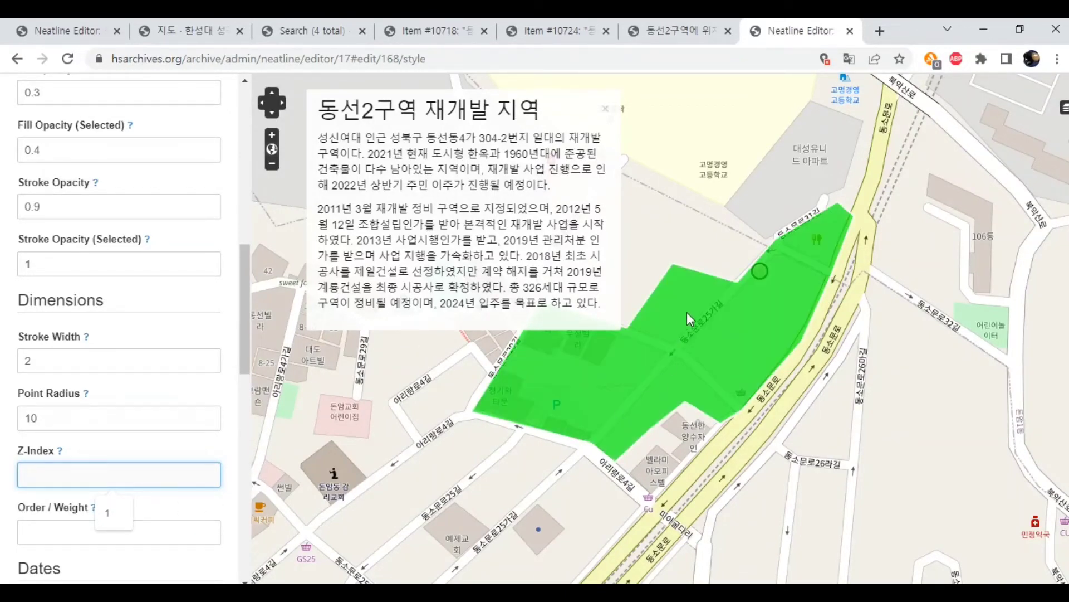
left_click(605, 109)
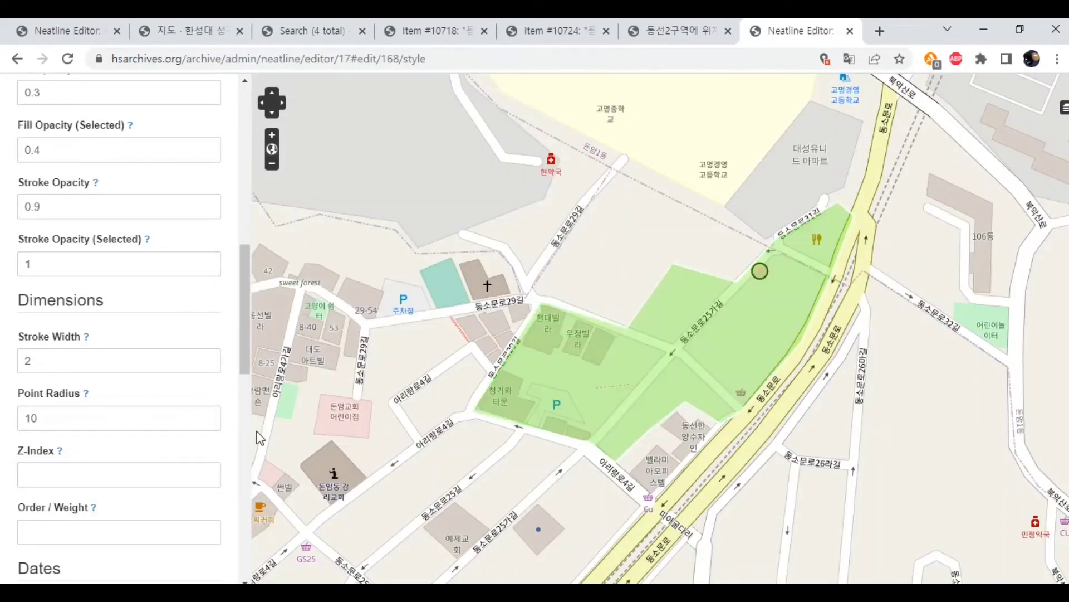
left_click(191, 471)
scroll(249, 345, "down", 2)
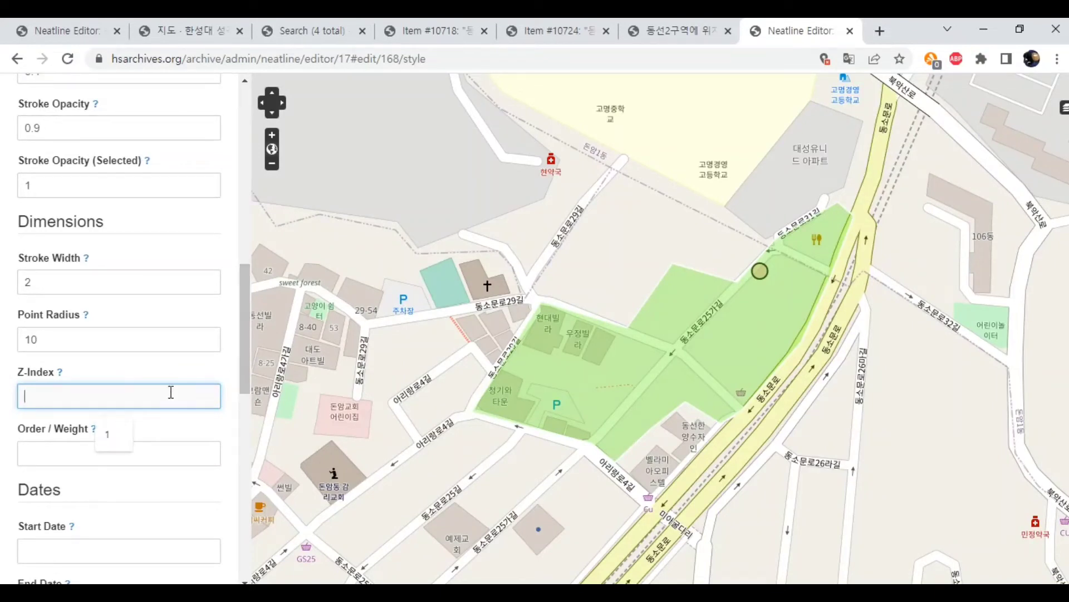
type("1")
- Save the 동선2구역 재개발 지역 record and return to the record list
scroll(171, 392, "up", 10)
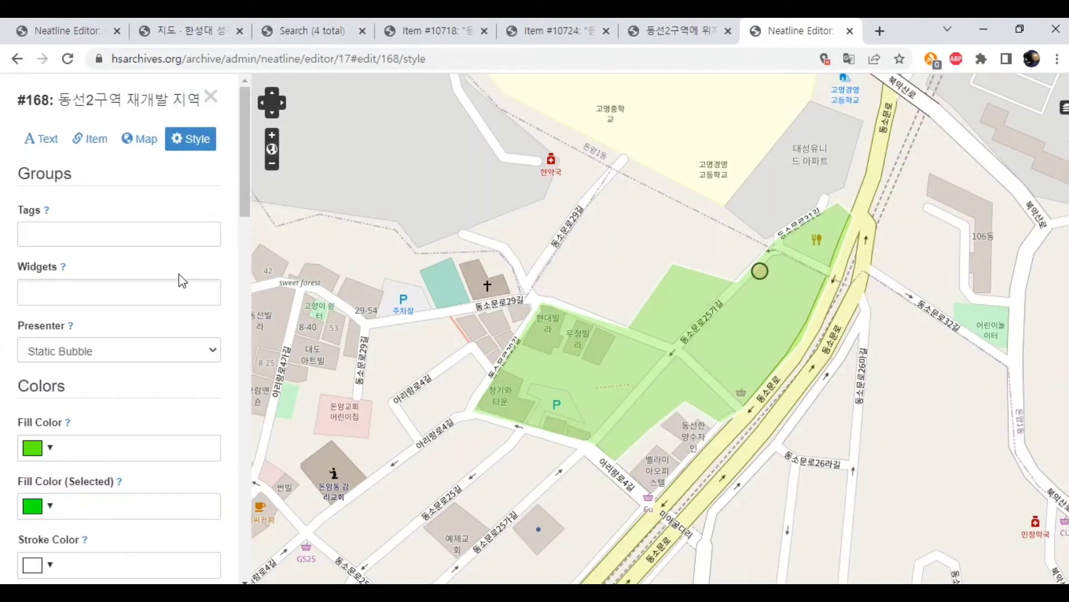
scroll(172, 282, "down", 15)
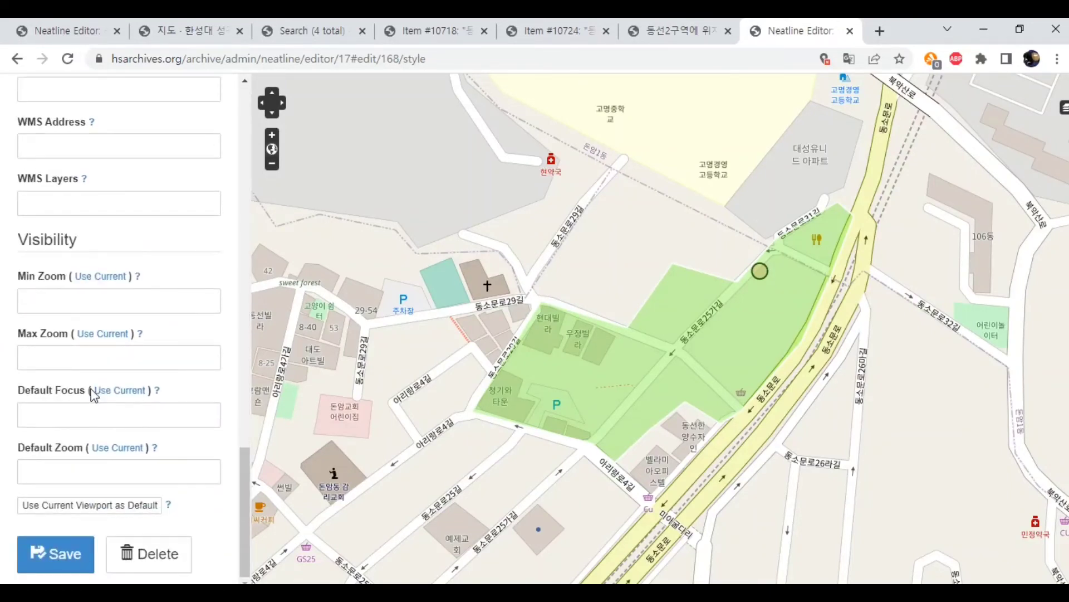
left_click(40, 571)
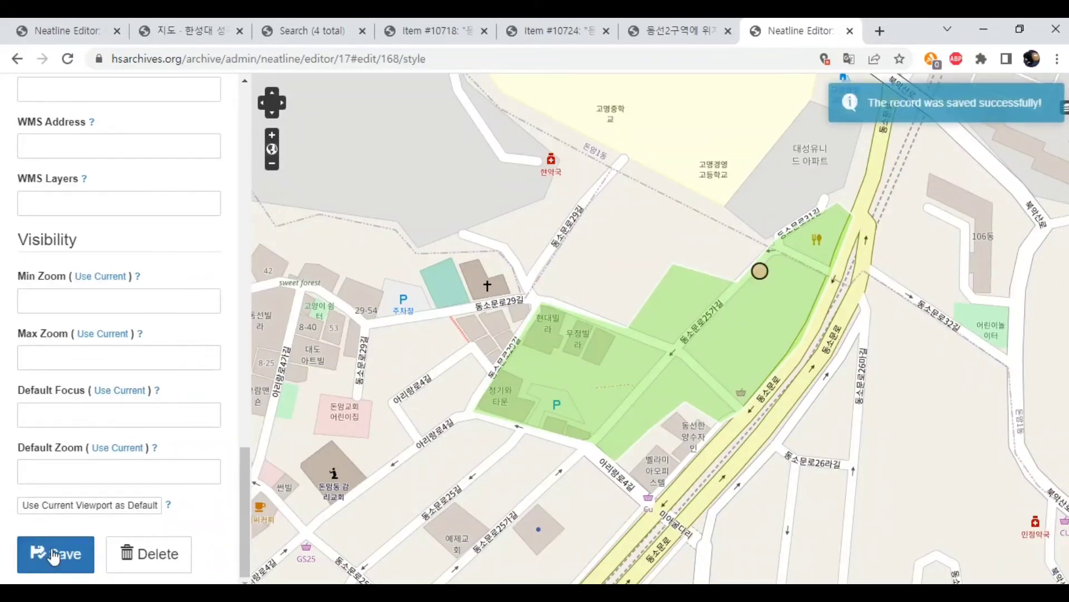
scroll(119, 361, "up", 10)
scroll(171, 190, "up", 5)
left_click(212, 97)
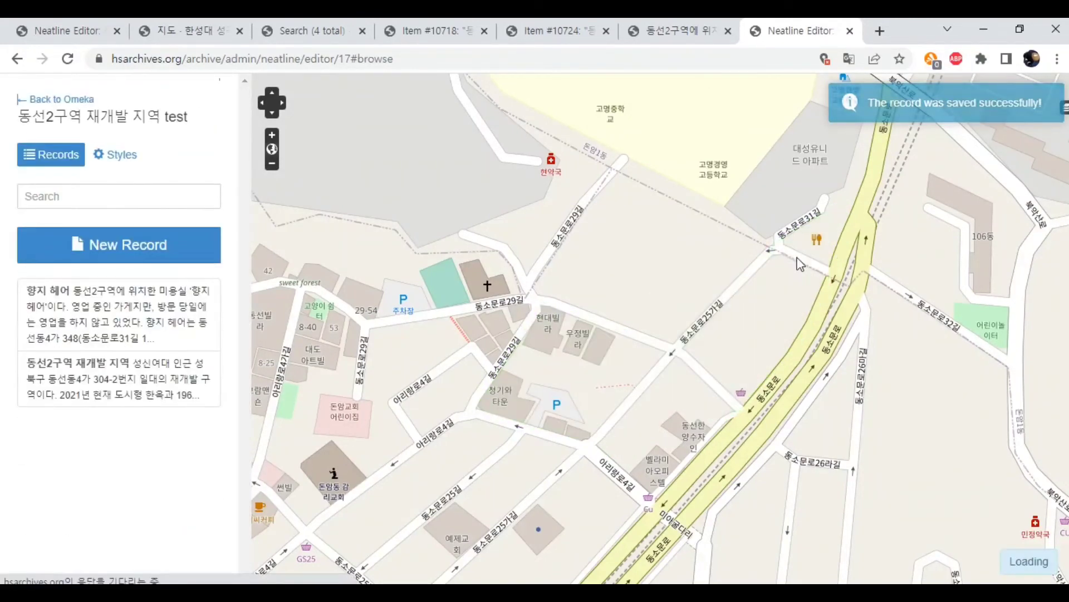
- Open the 향지 헤어 record from its map point and delete the width and height style of the first image in the body HTML
left_click(760, 271)
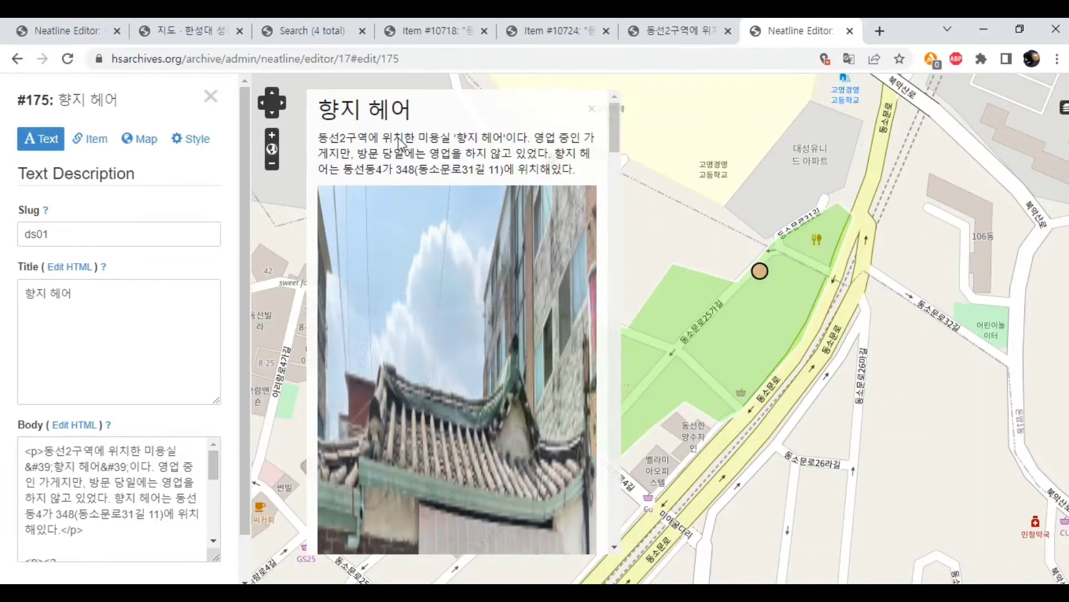
scroll(449, 270, "down", 10)
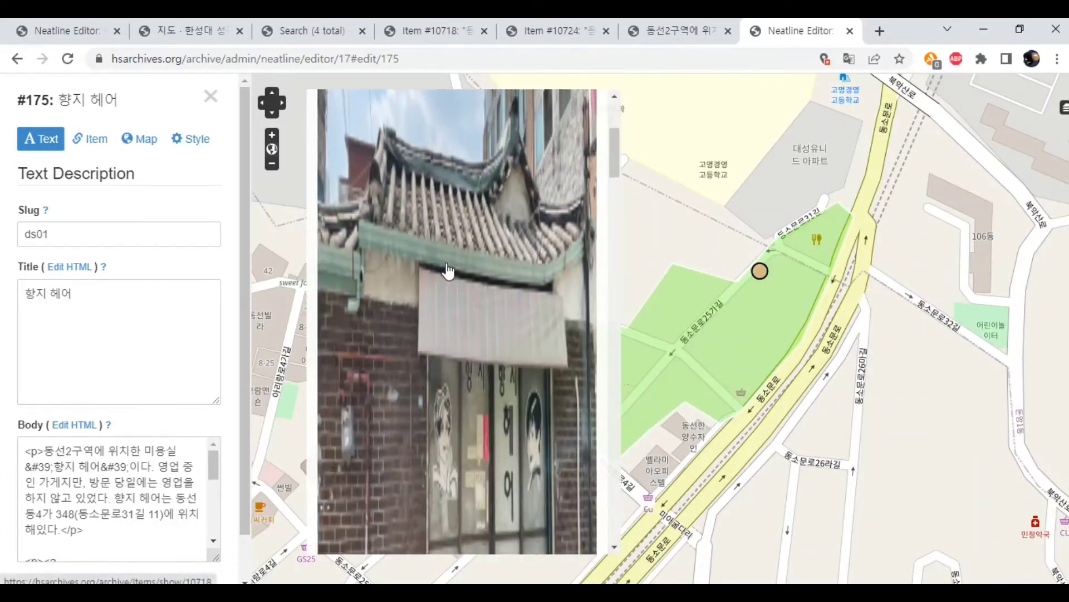
scroll(572, 286, "down", 3)
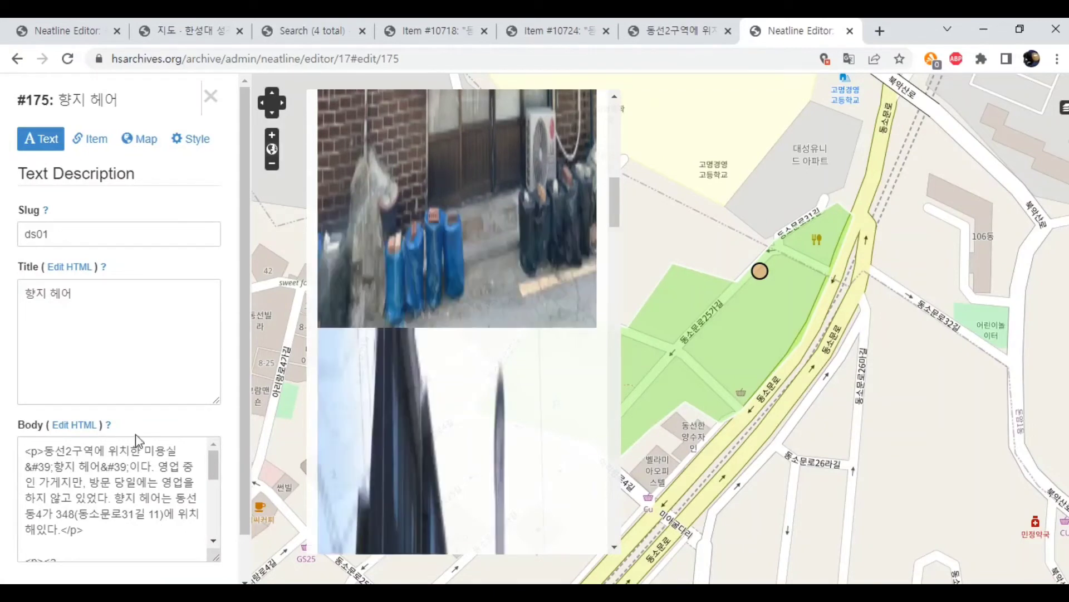
scroll(128, 413, "down", 2)
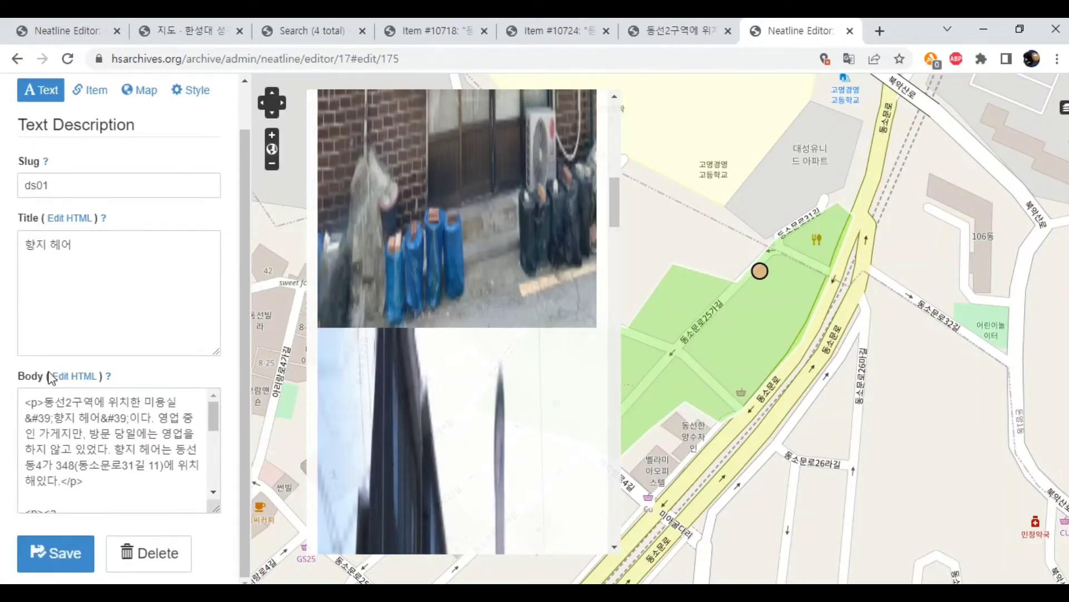
scroll(78, 457, "down", 3)
scroll(106, 460, "up", 1)
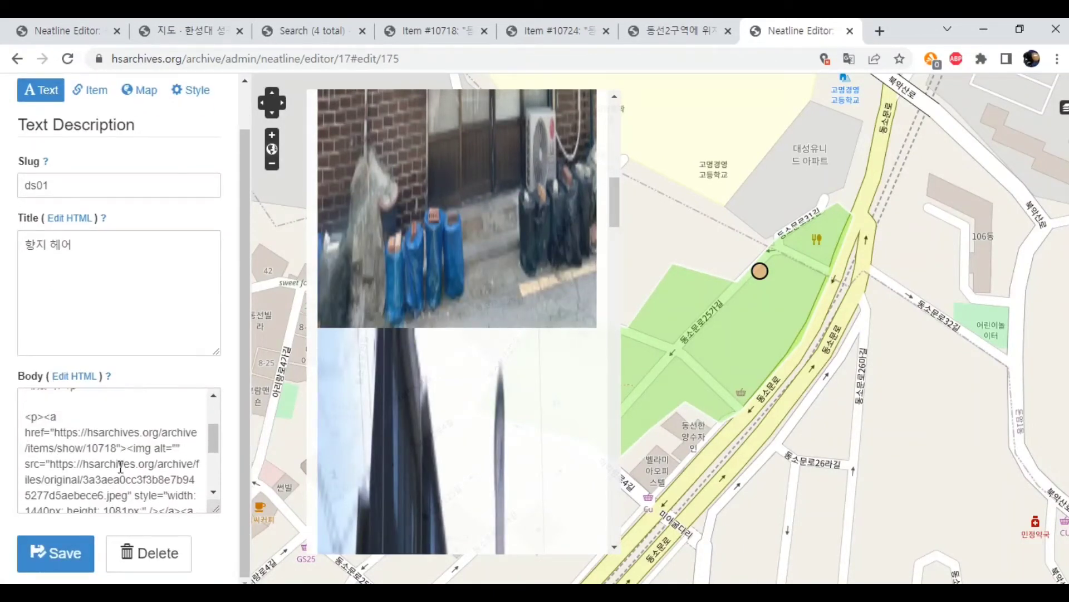
scroll(123, 454, "down", 1)
left_click_drag(136, 440, 144, 461)
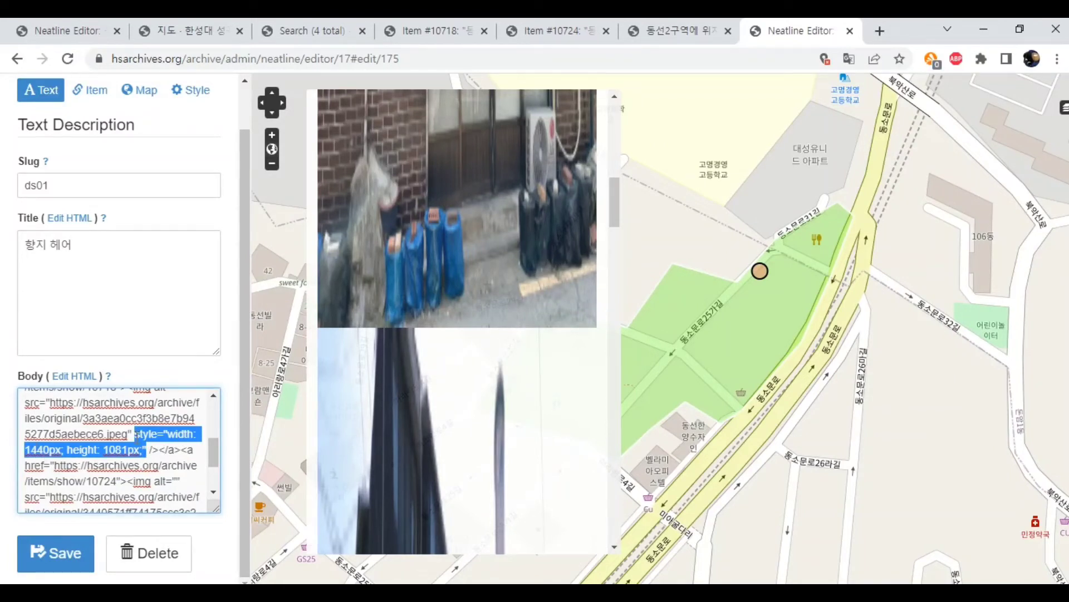
key("BackSpace")
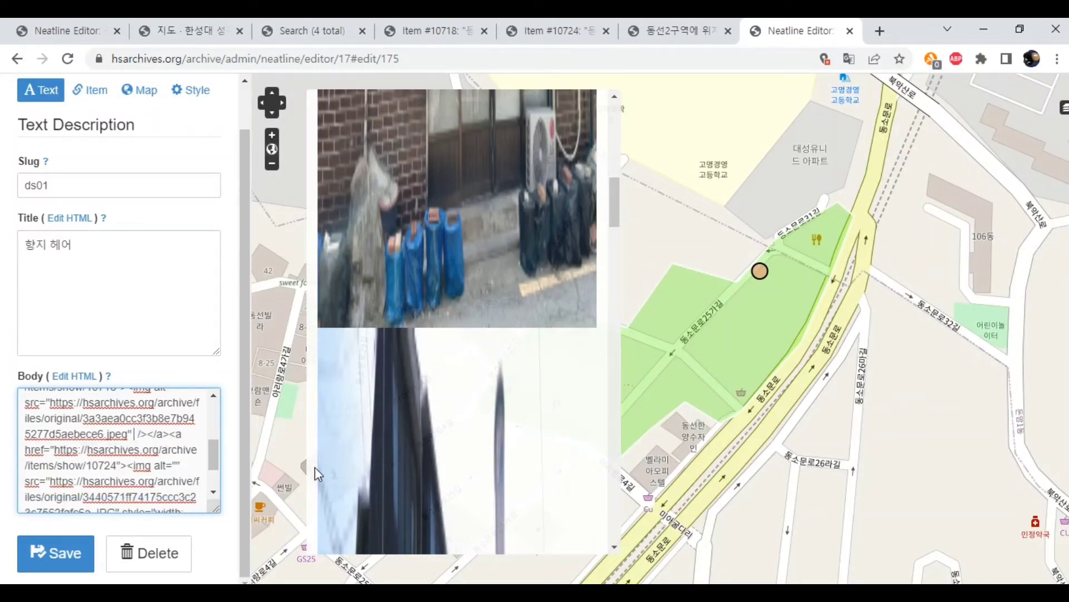
key("BackSpace")
- Delete the width and height style of the second image in the 향지 헤어 body HTML
scroll(126, 466, "down", 2)
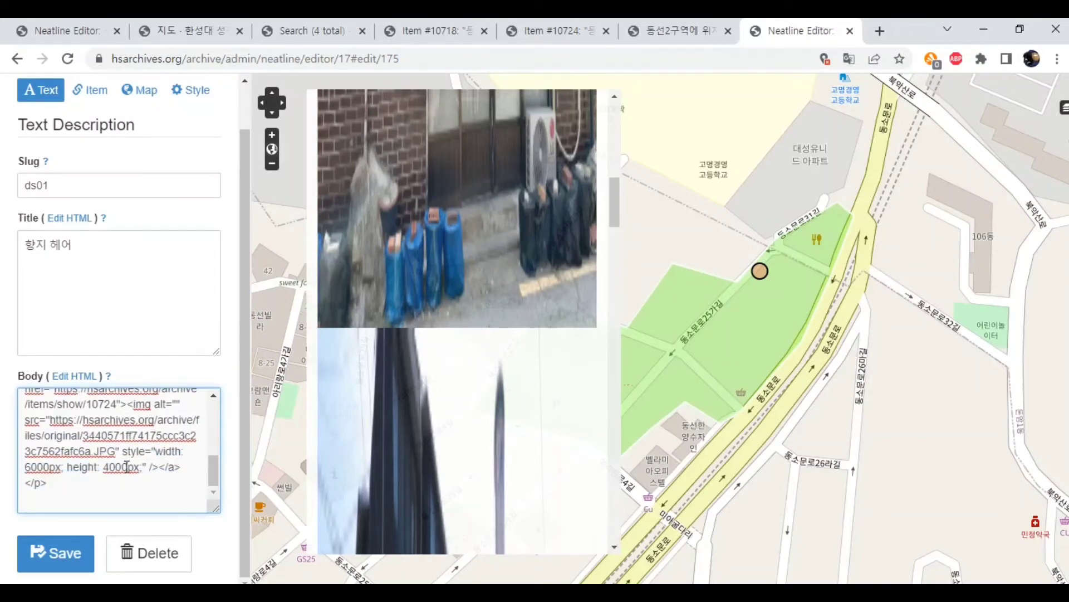
left_click_drag(122, 455, 149, 473)
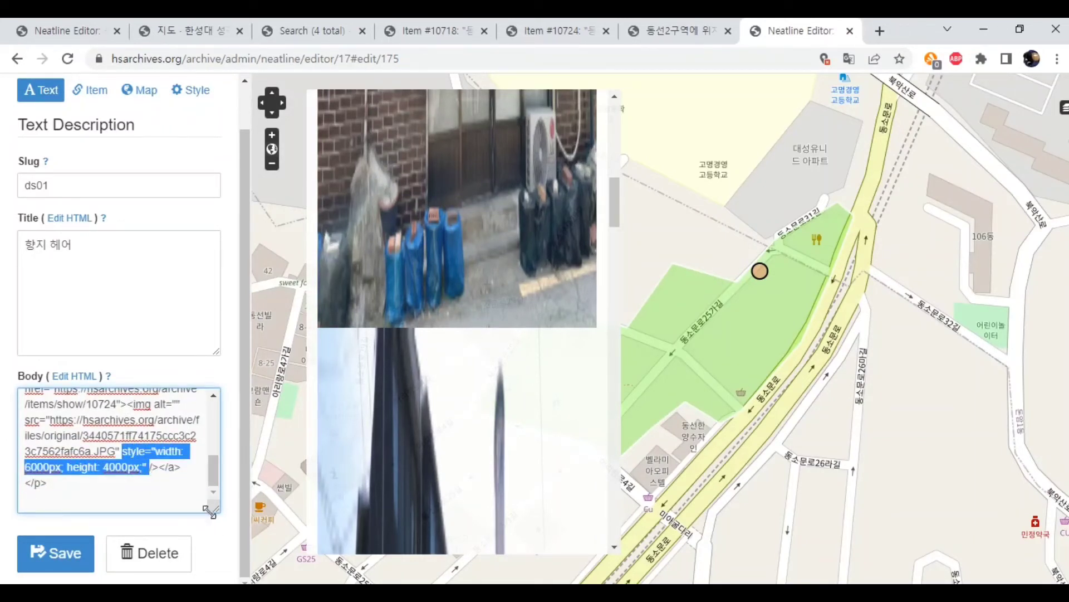
key("BackSpace")
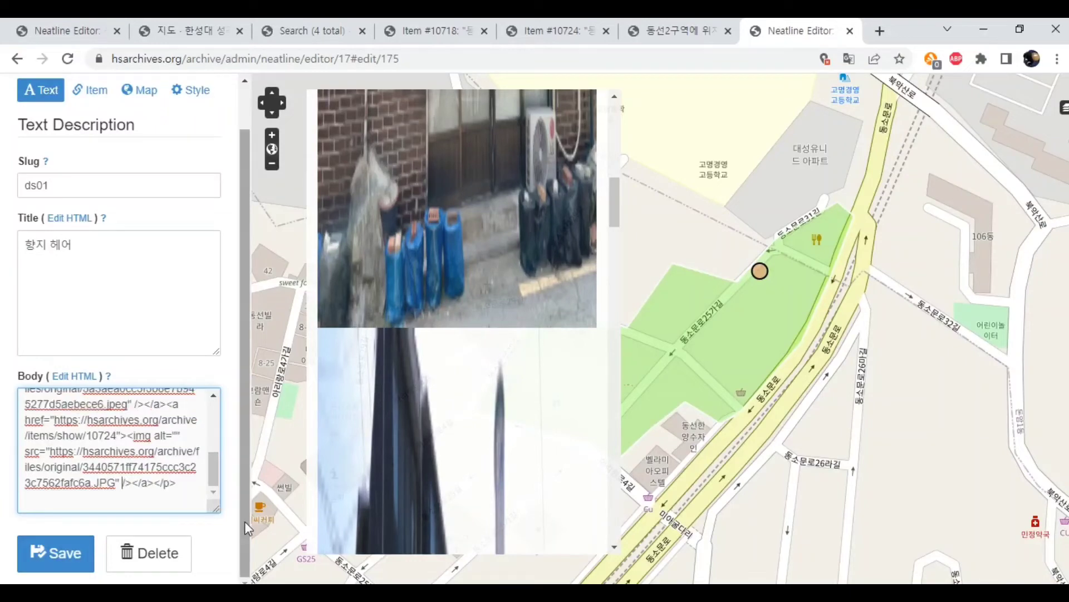
- Save the 향지 헤어 record, check both photos in its bubble, and return to the record list
left_click(47, 568)
scroll(508, 338, "up", 1)
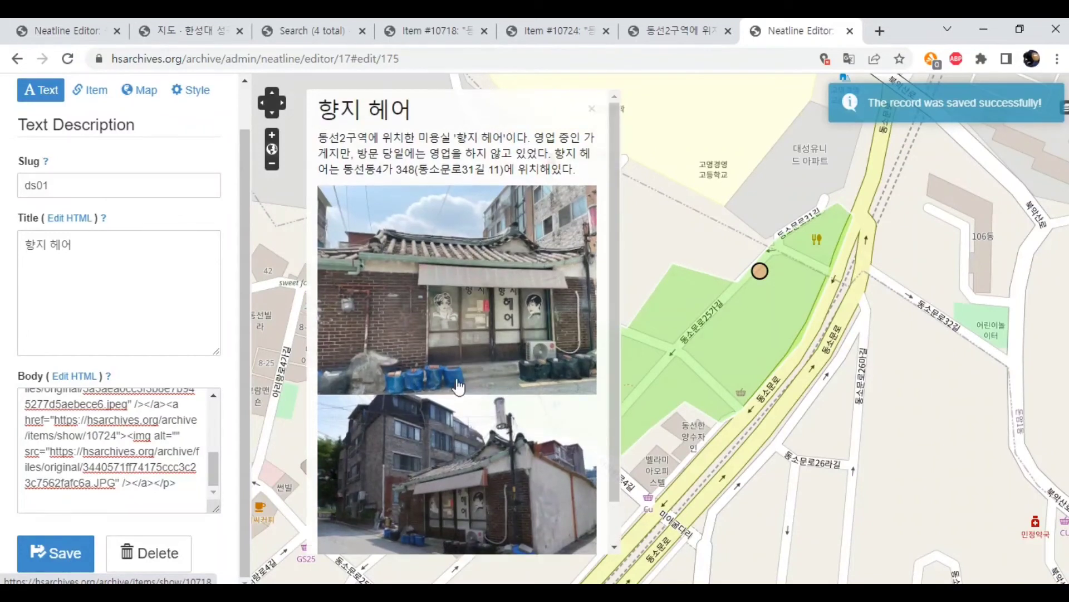
scroll(468, 374, "down", 1)
scroll(596, 419, "up", 1)
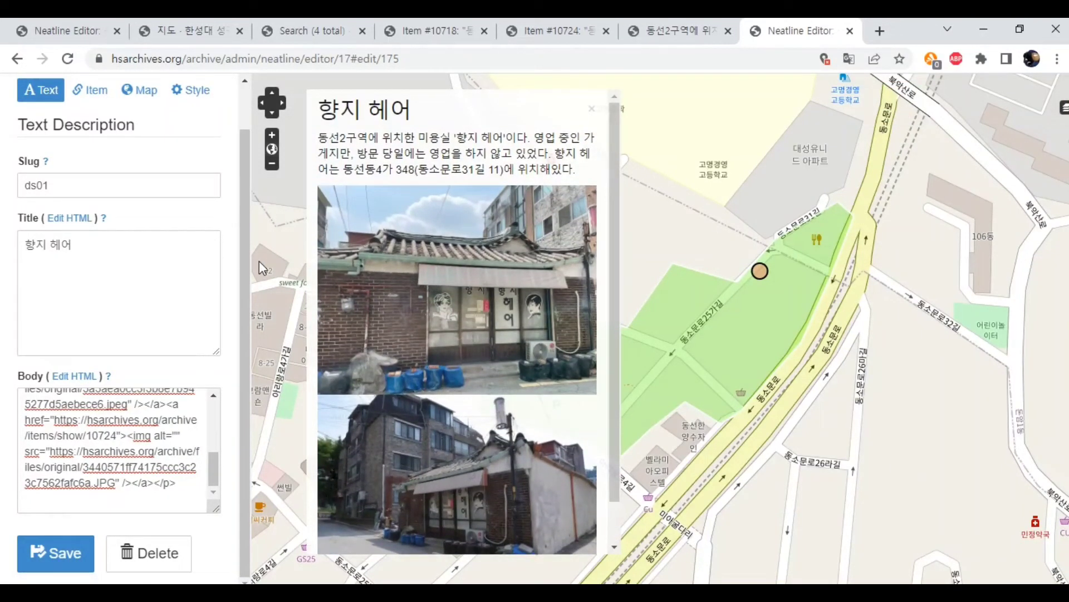
scroll(107, 240, "up", 2)
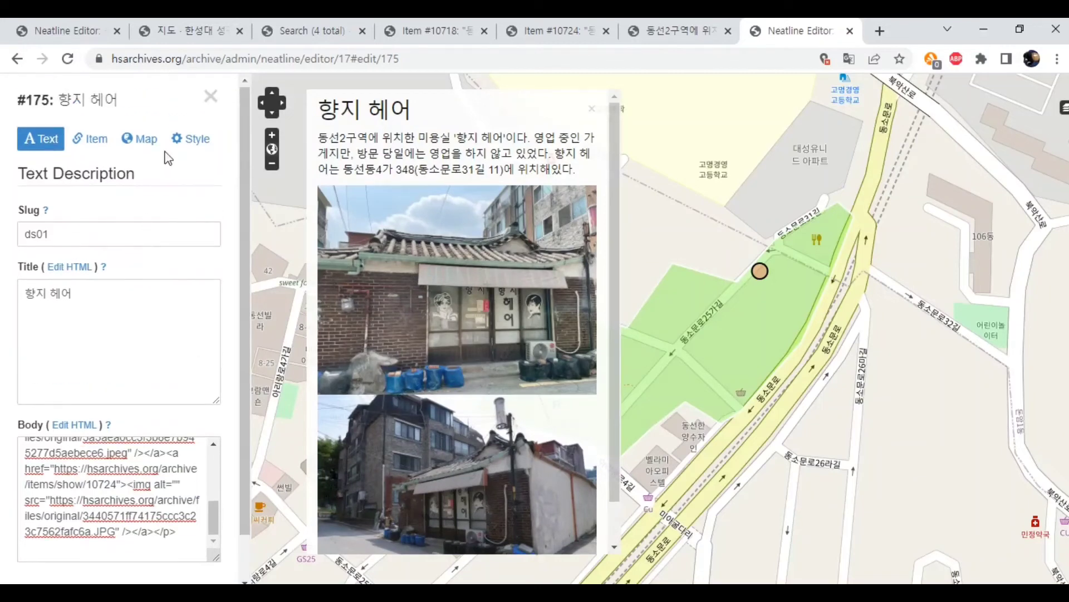
left_click(211, 96)
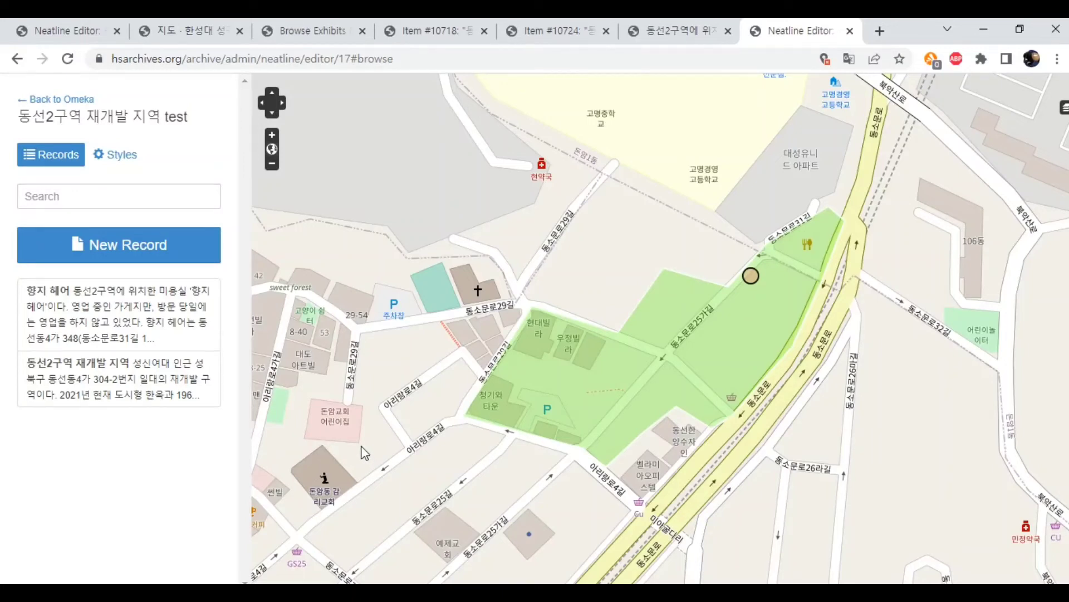
- Open the 동선2구역 재개발 지역 test exhibit for editing from the Omeka exhibit list
left_click(291, 20)
left_click(306, 18)
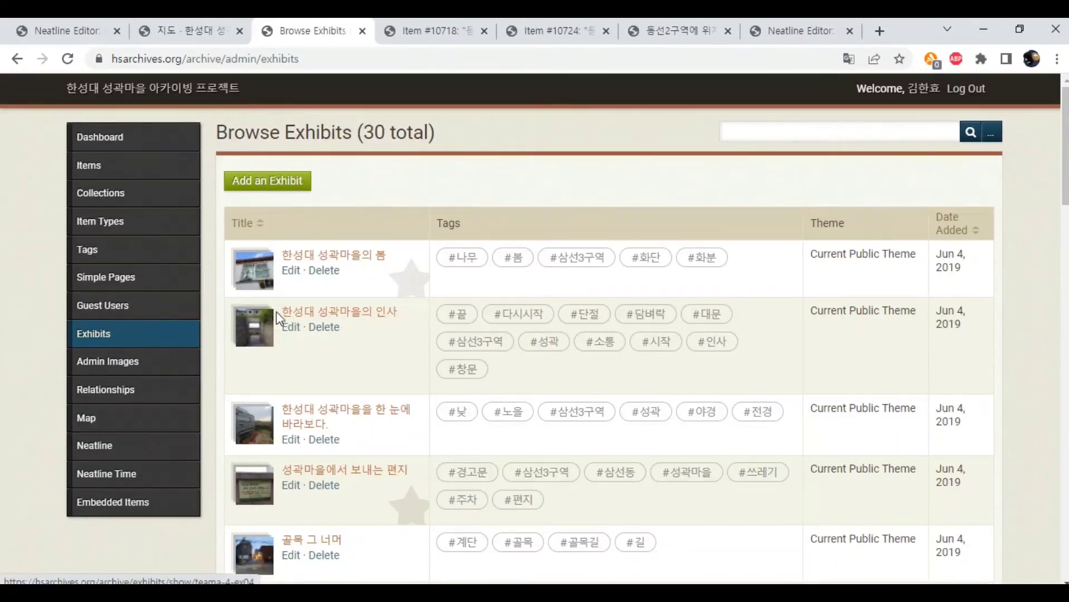
scroll(346, 324, "down", 3)
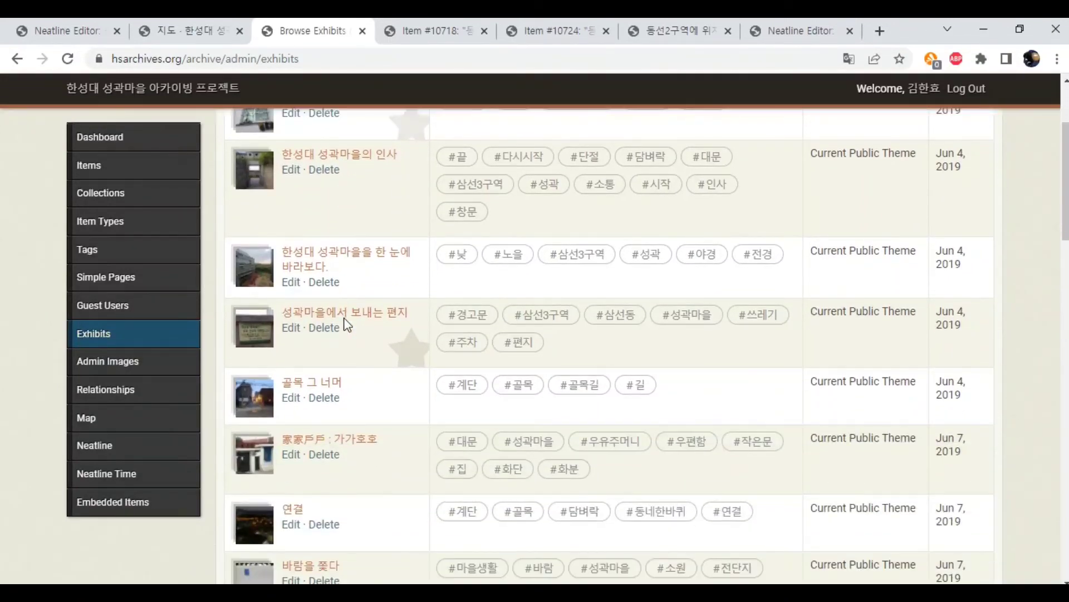
scroll(345, 325, "down", 18)
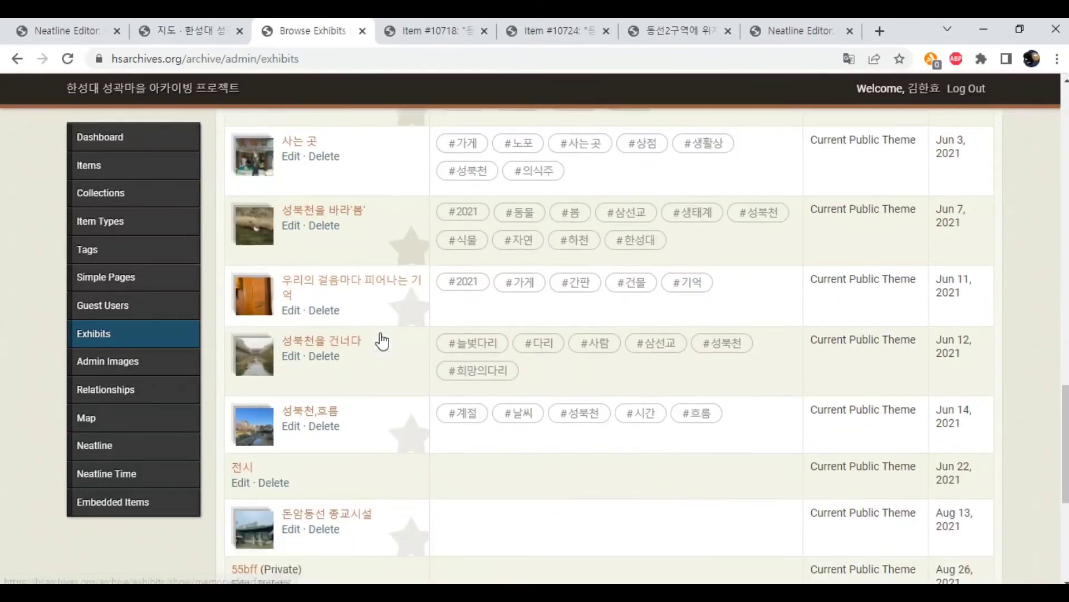
scroll(382, 341, "down", 6)
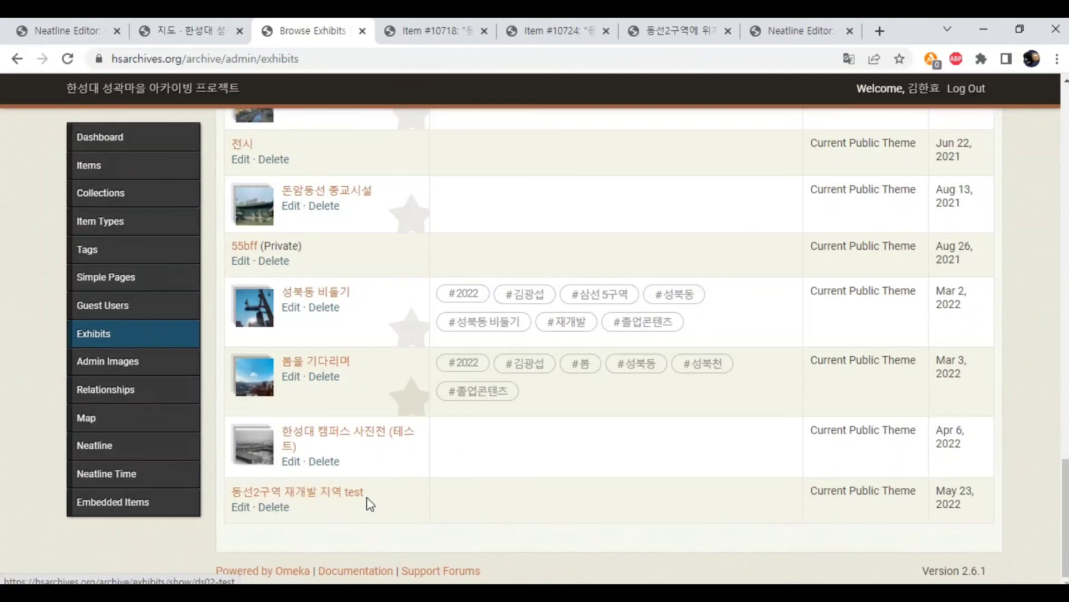
left_click(239, 508)
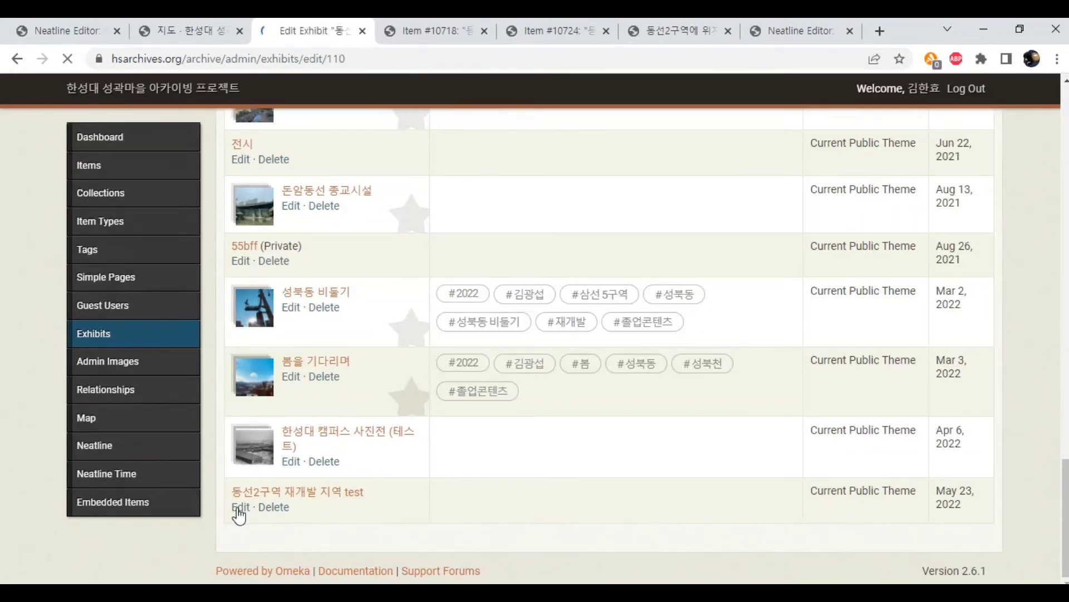
- Open the exhibit's 테스트 페이지 page for editing
scroll(308, 498, "down", 5)
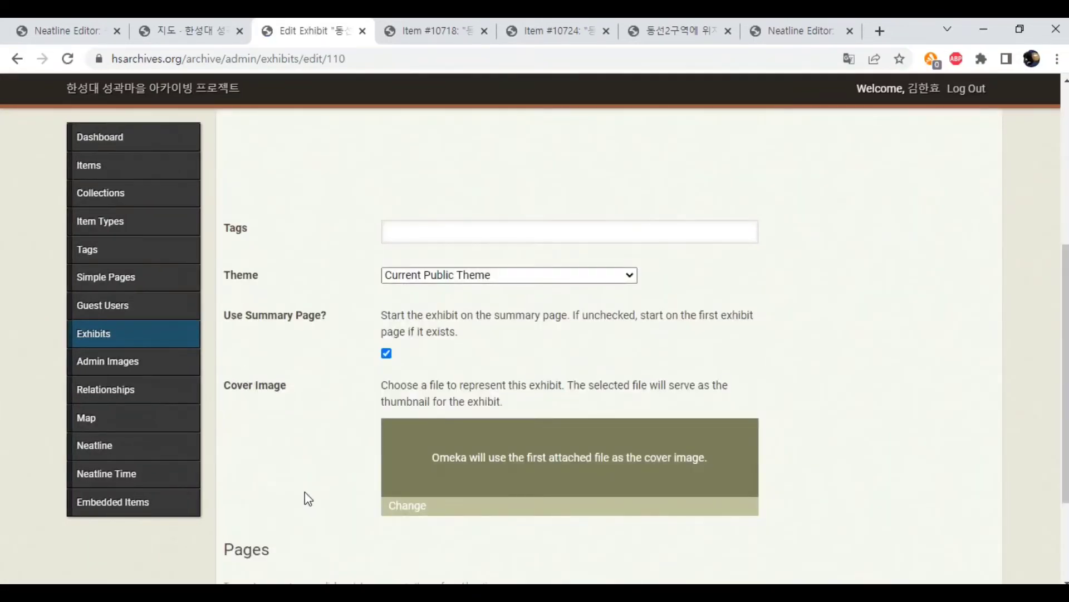
scroll(308, 498, "down", 3)
scroll(232, 389, "down", 2)
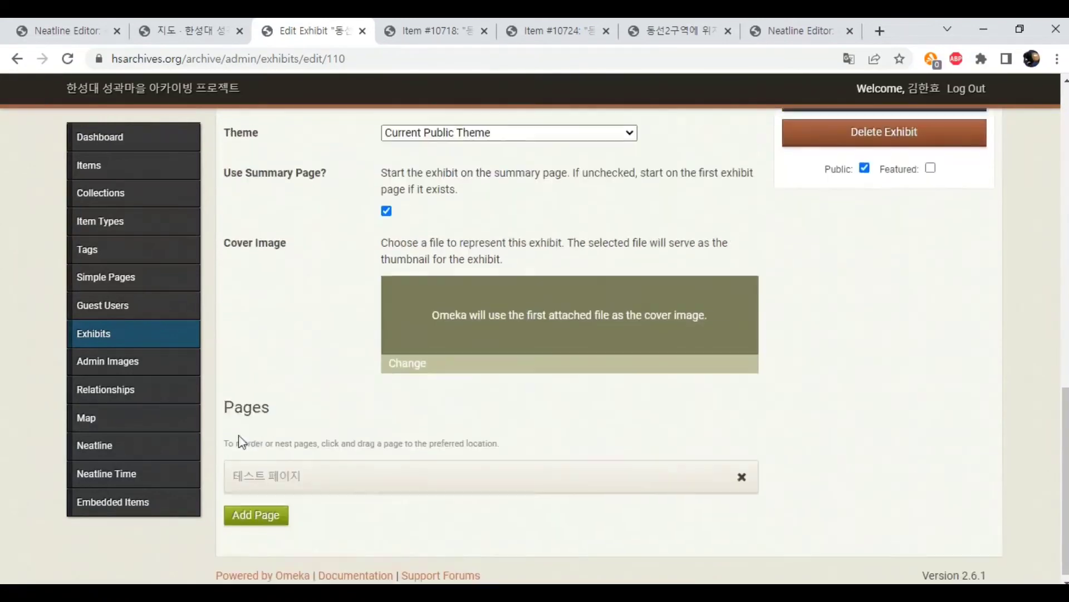
left_click(277, 471)
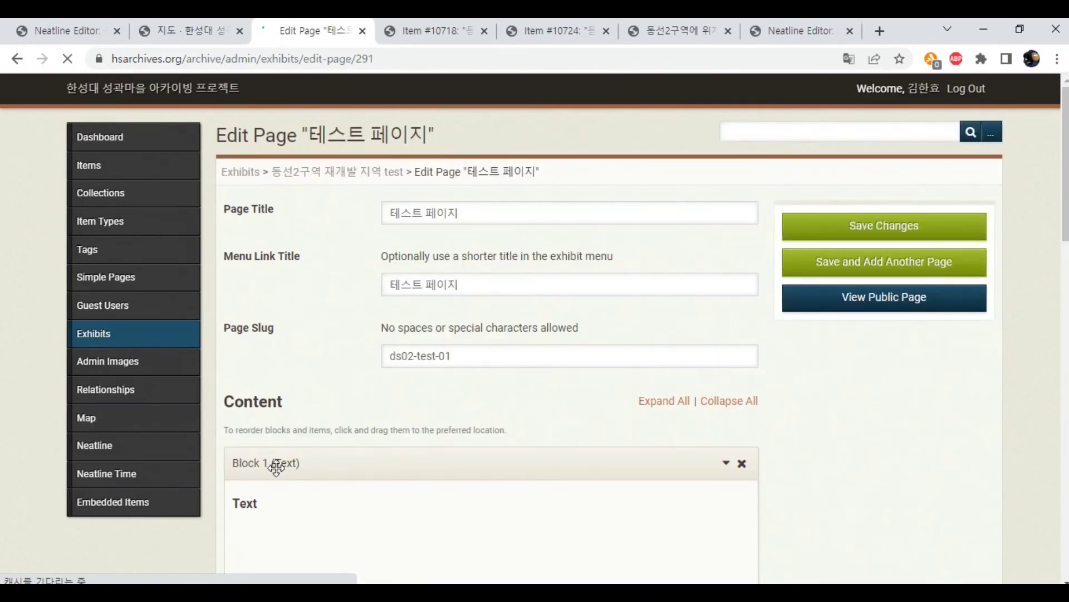
- Add a Neatline content block below the text block on 테스트 페이지
scroll(293, 451, "down", 3)
scroll(311, 434, "down", 2)
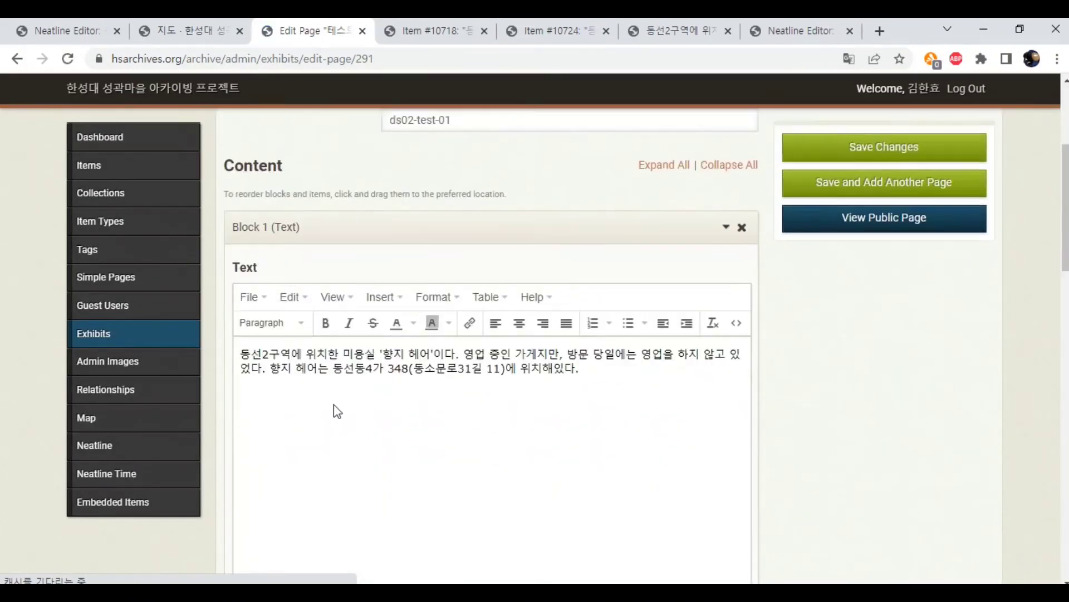
scroll(432, 358, "down", 1)
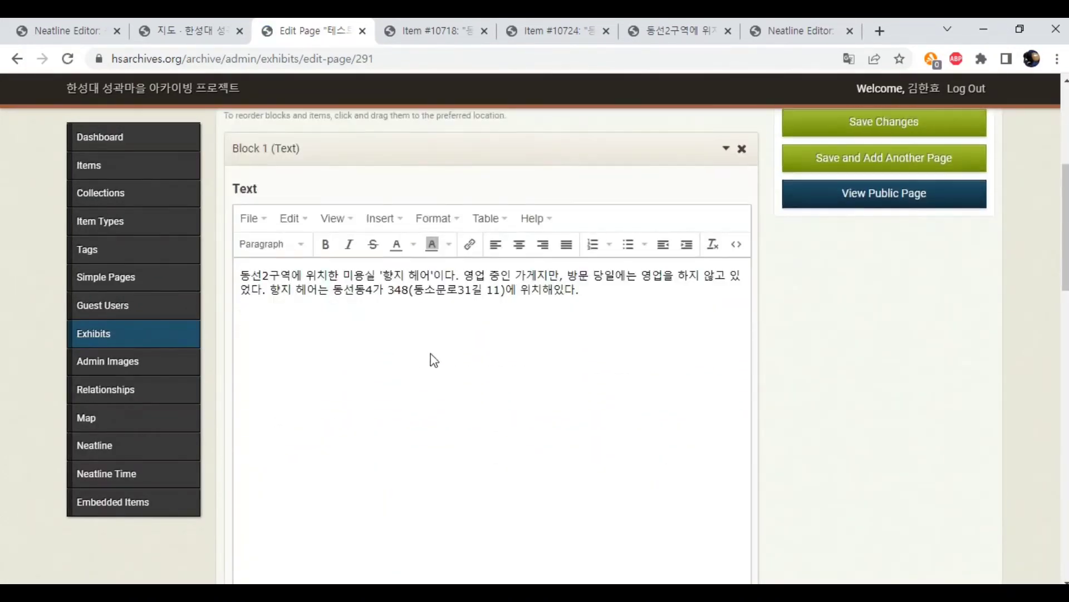
scroll(490, 345, "down", 10)
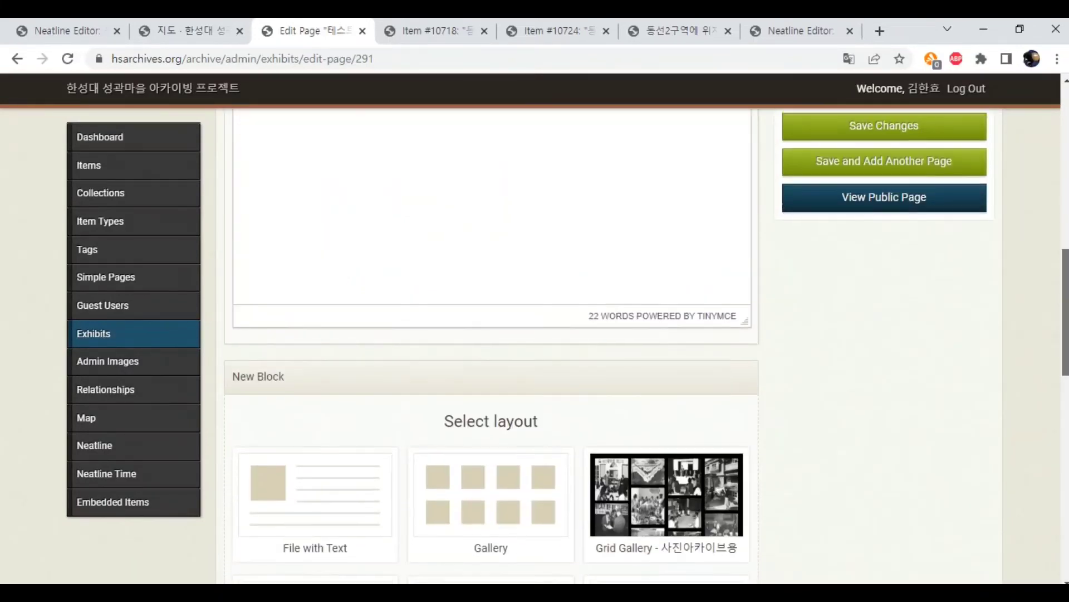
scroll(490, 345, "down", 10)
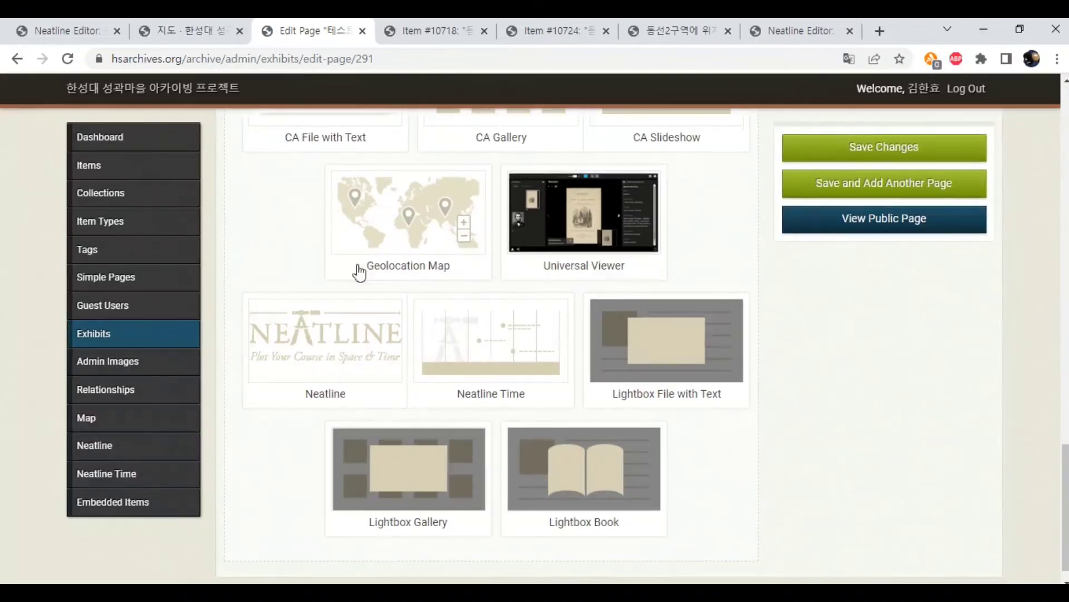
left_click(346, 370)
scroll(363, 379, "down", 2)
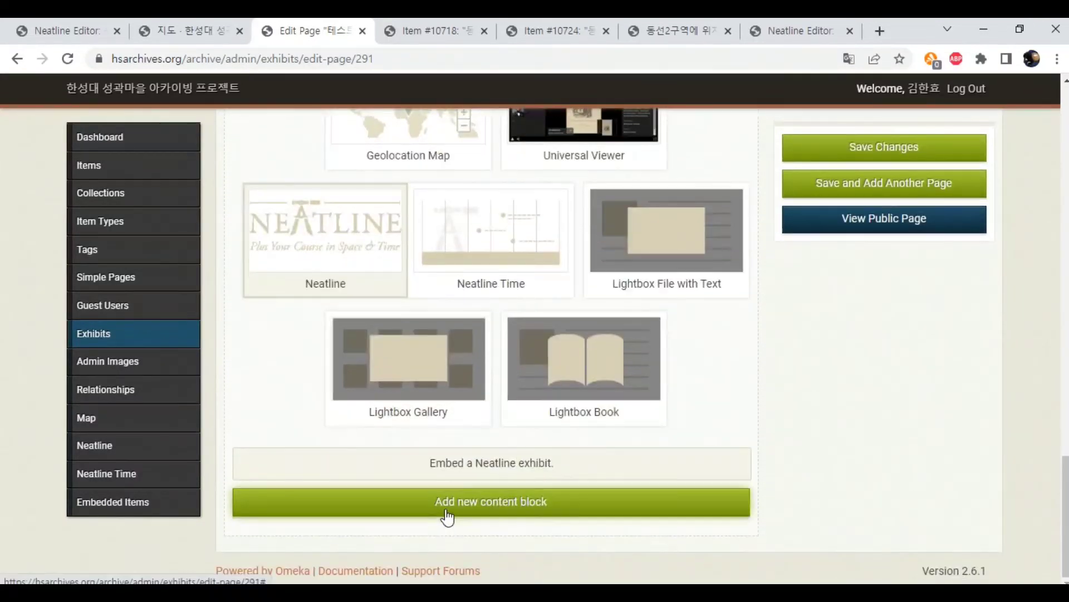
left_click(434, 501)
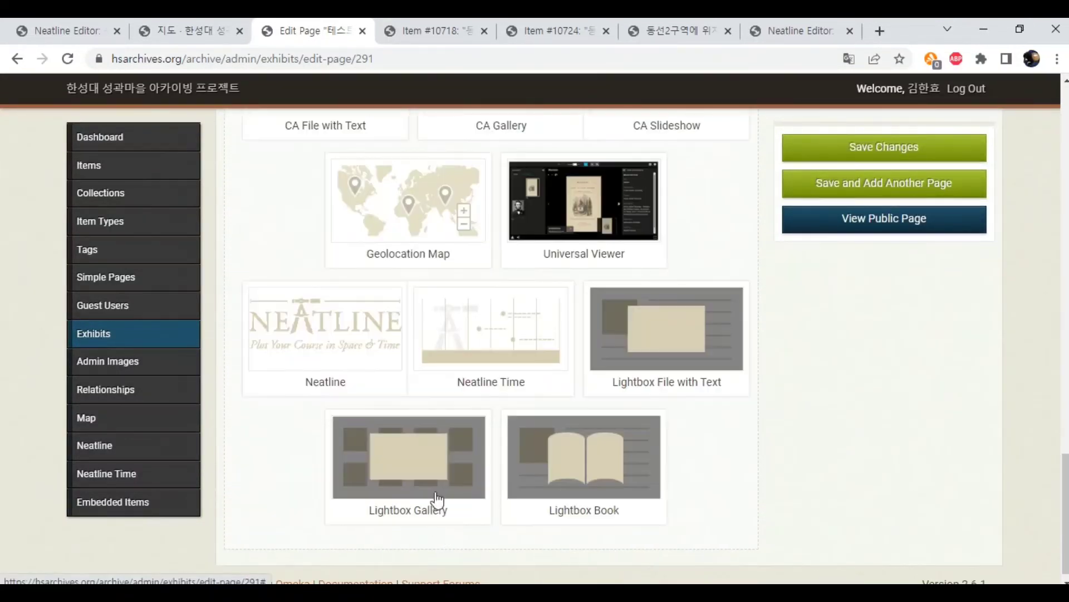
- Set the new block's Neatline to 동선2구역 재개발 지역 test and save the page
scroll(433, 470, "up", 6)
scroll(368, 398, "down", 6)
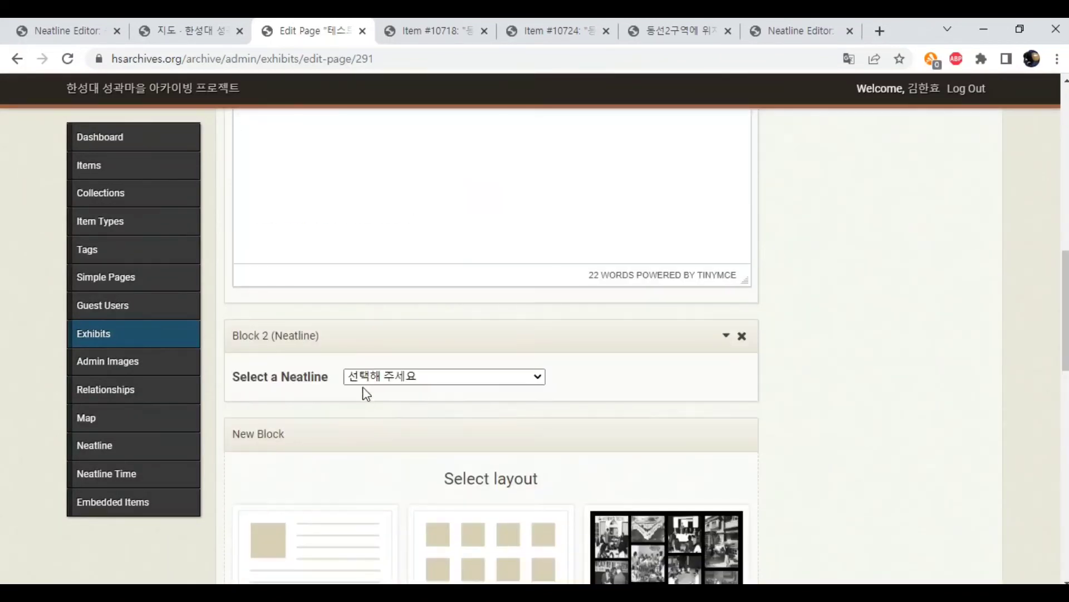
scroll(320, 419, "down", 1)
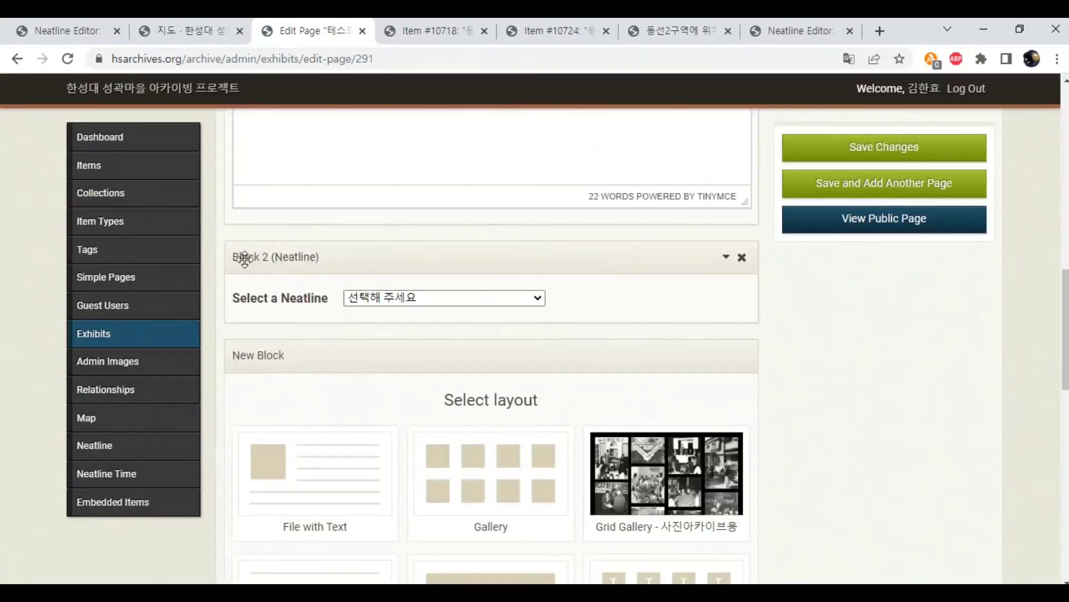
left_click(384, 300)
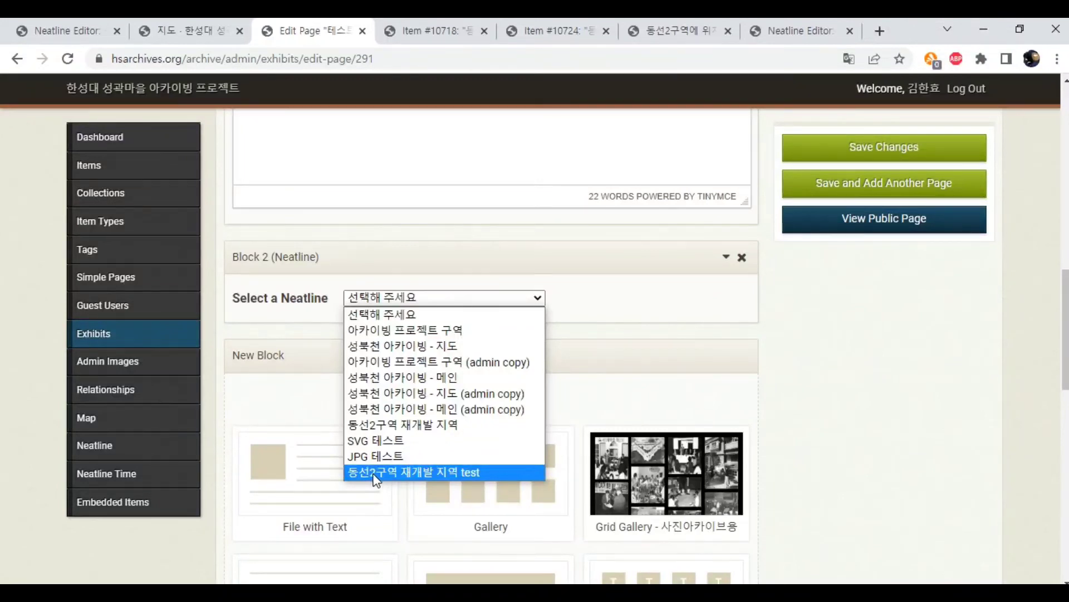
left_click(466, 472)
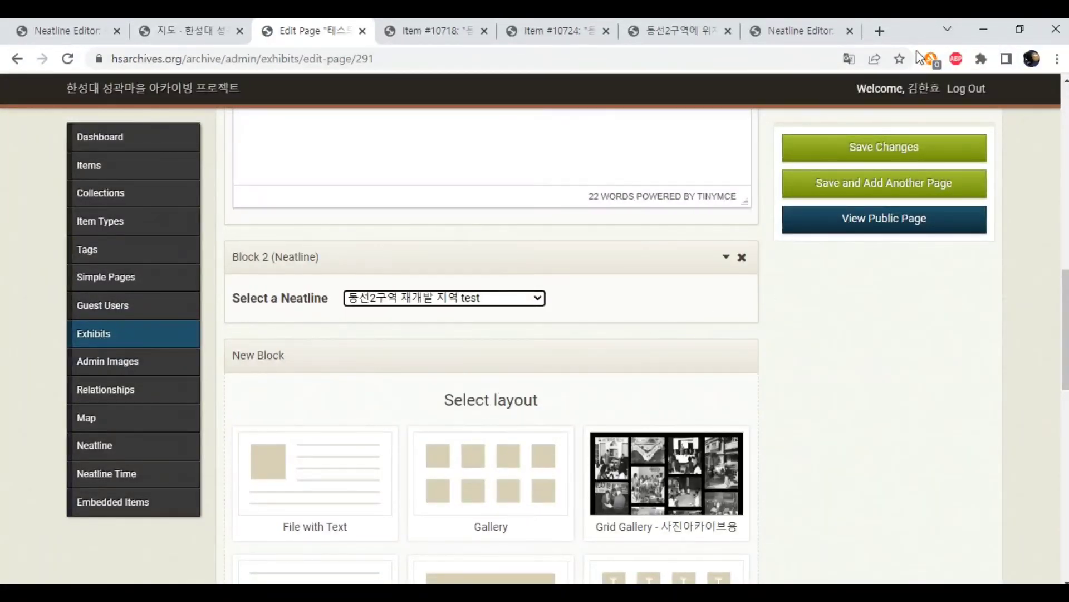
left_click(878, 160)
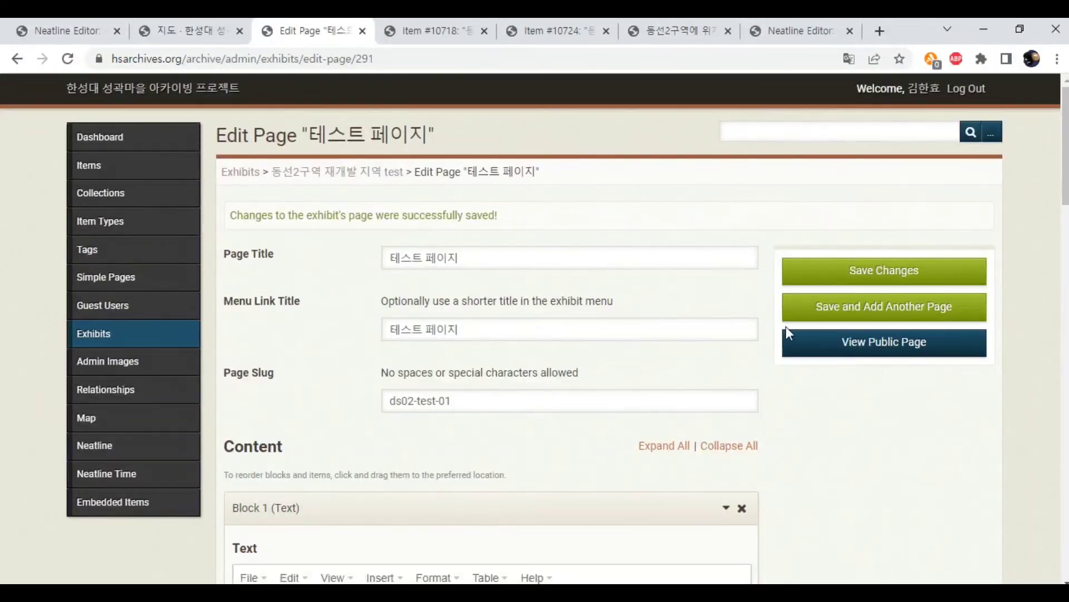
- View the public version of 테스트 페이지 and check the description bubble of the area polygon on the embedded map
left_click(838, 350)
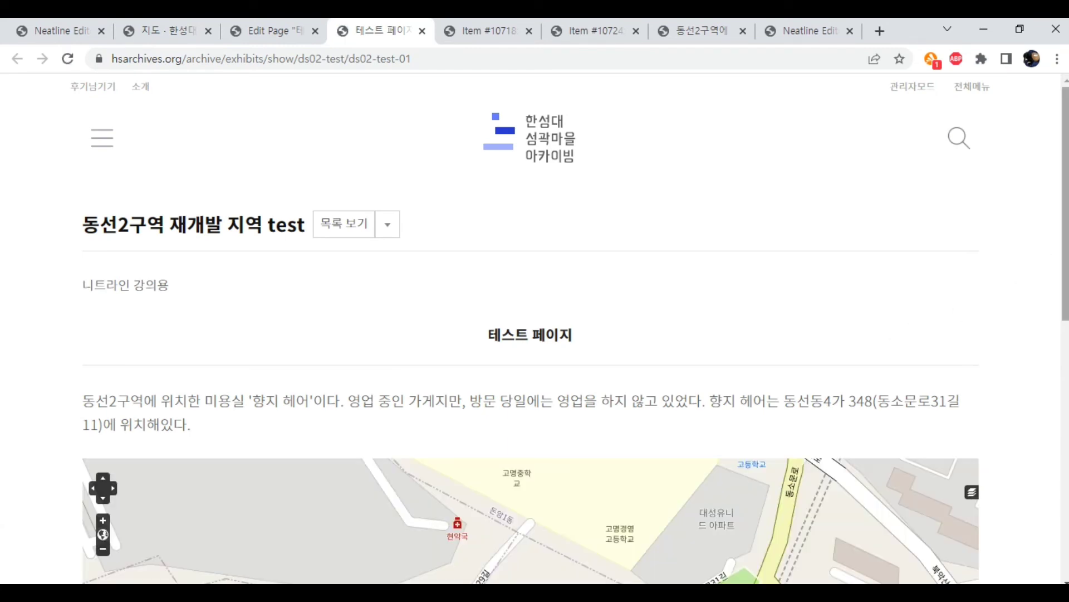
scroll(914, 331, "down", 3)
scroll(913, 331, "down", 5)
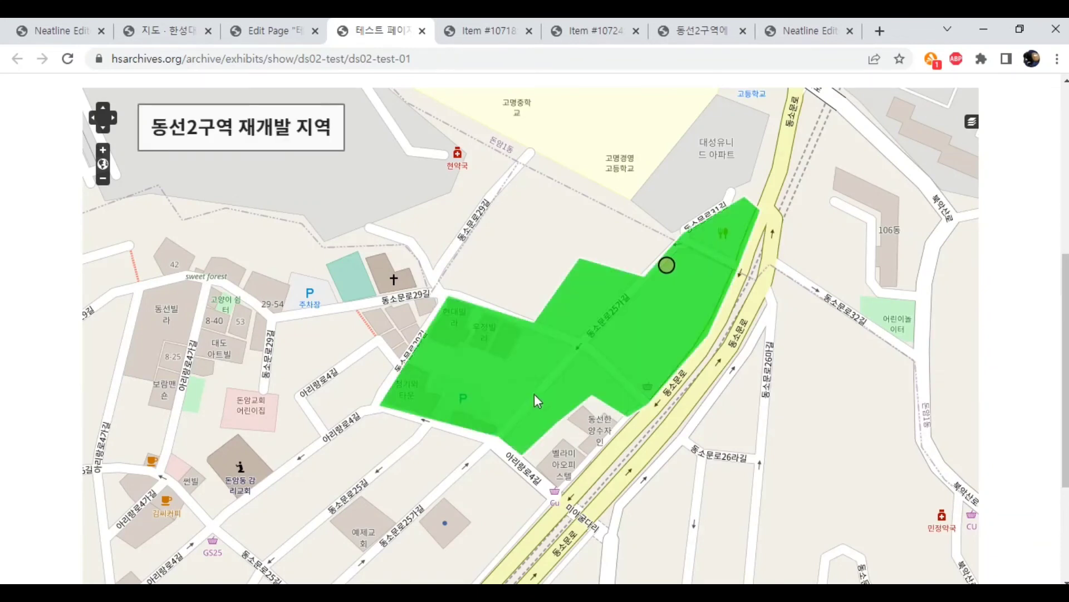
left_click(513, 392)
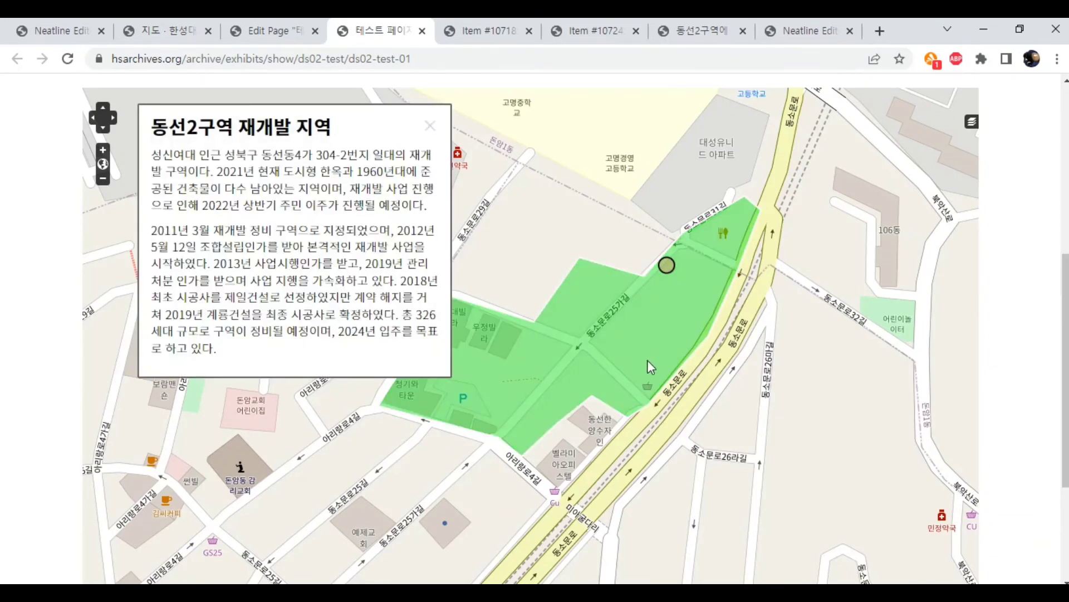
left_click(430, 121)
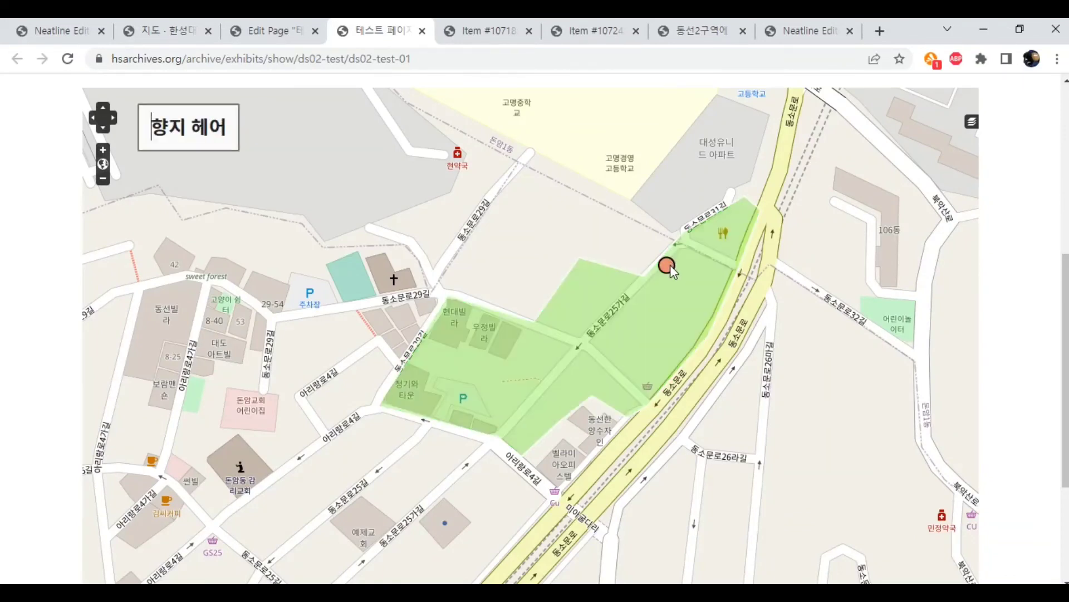
- Open the 향지 헤어 point's bubble on the embedded map and check its text and both photos
left_click(667, 268)
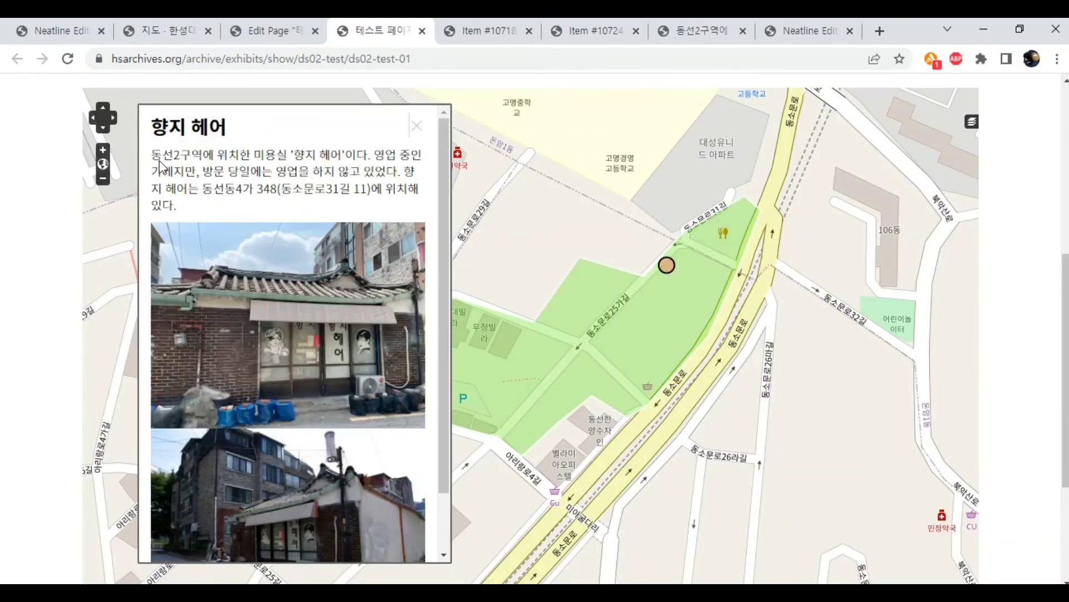
scroll(321, 277, "down", 5)
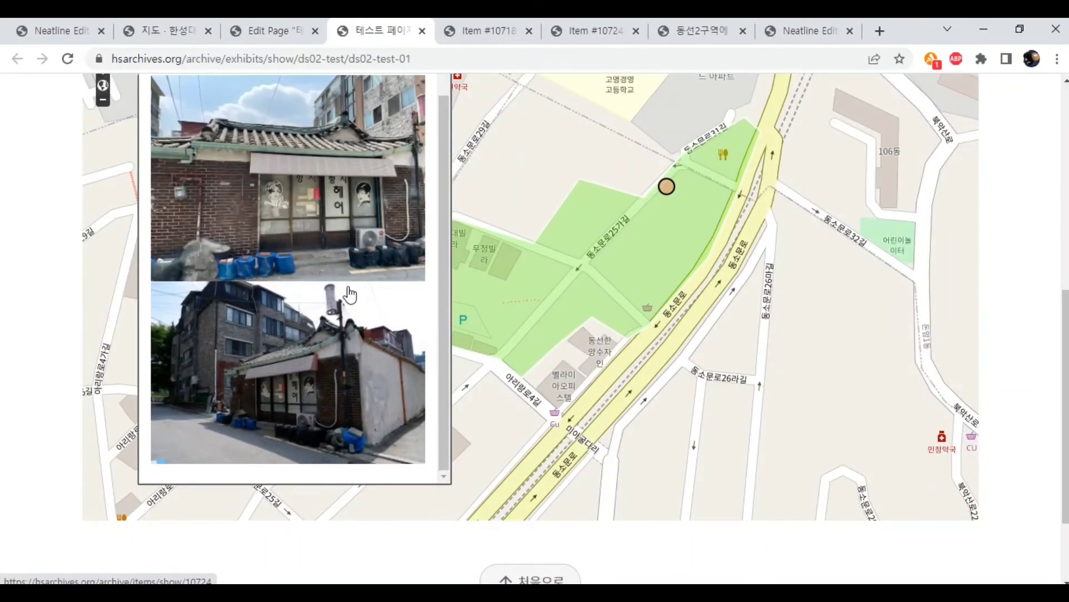
scroll(343, 298, "up", 5)
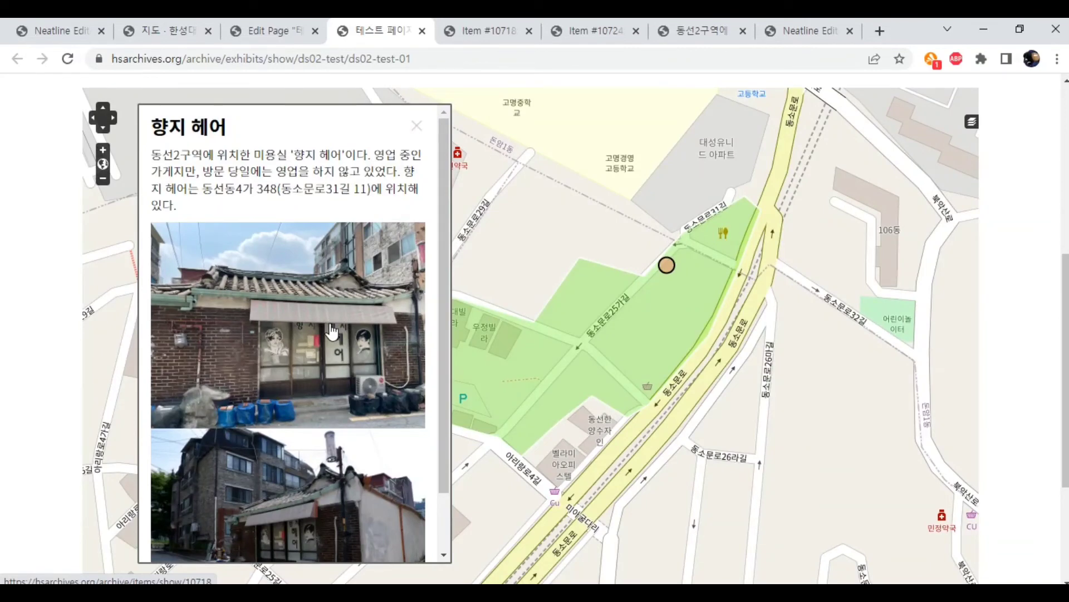
- Follow the first 향지 헤어 photo's link, review the item's details and geolocation, and return to the map
left_click(330, 324)
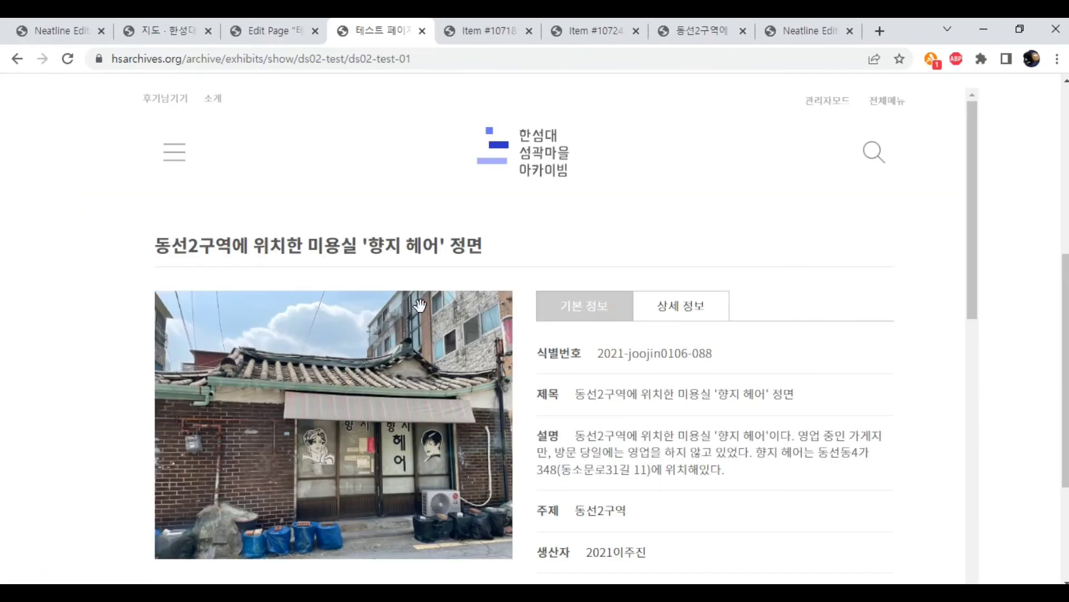
scroll(544, 342, "down", 2)
scroll(557, 346, "up", 2)
scroll(567, 351, "down", 2)
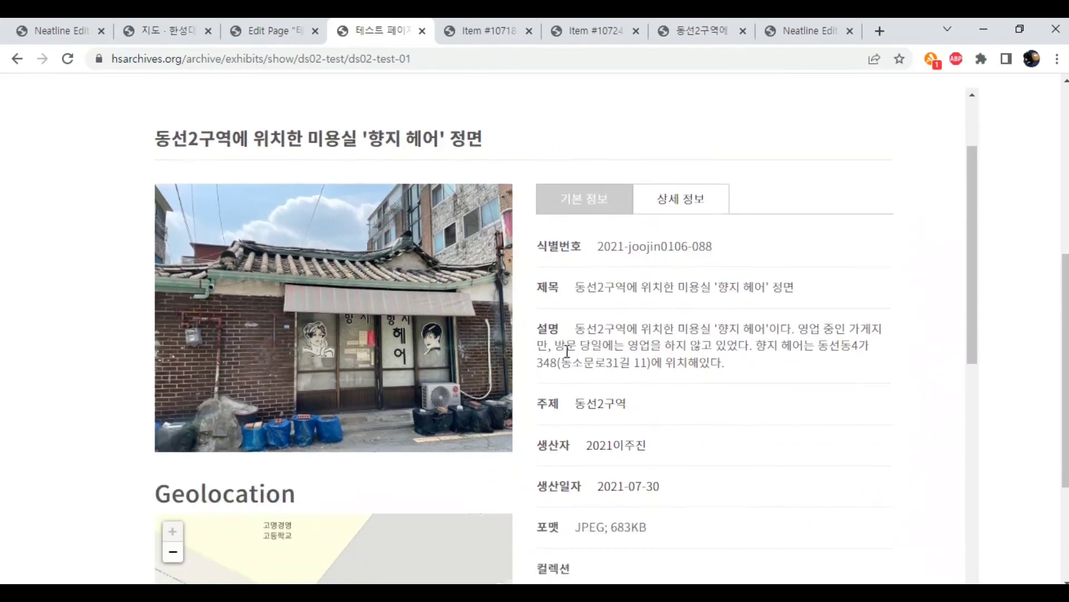
scroll(567, 351, "down", 2)
scroll(567, 354, "up", 3)
scroll(569, 356, "down", 1)
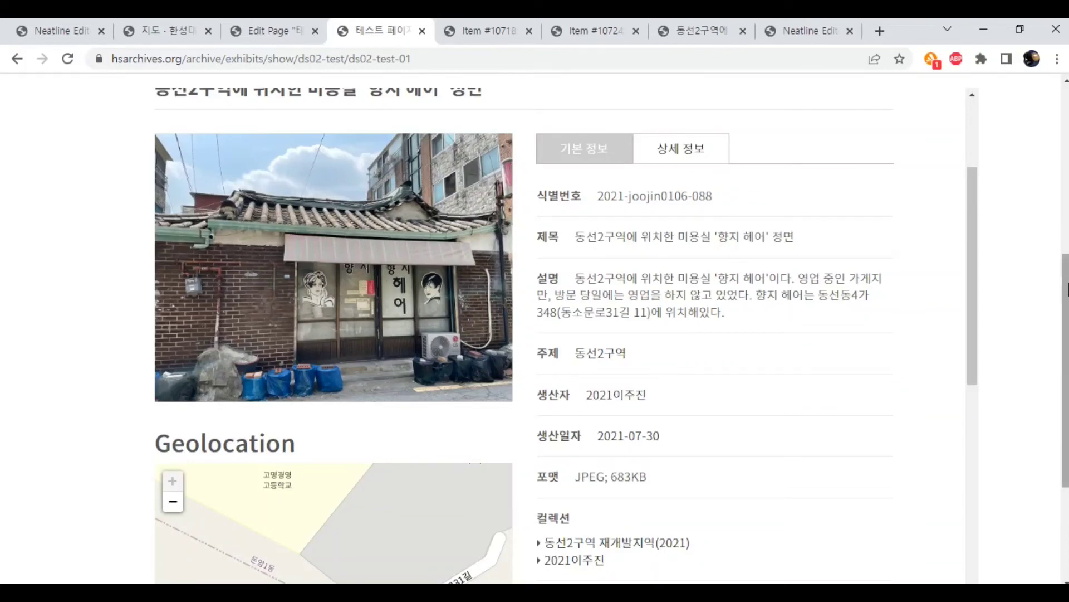
scroll(706, 313, "down", 8)
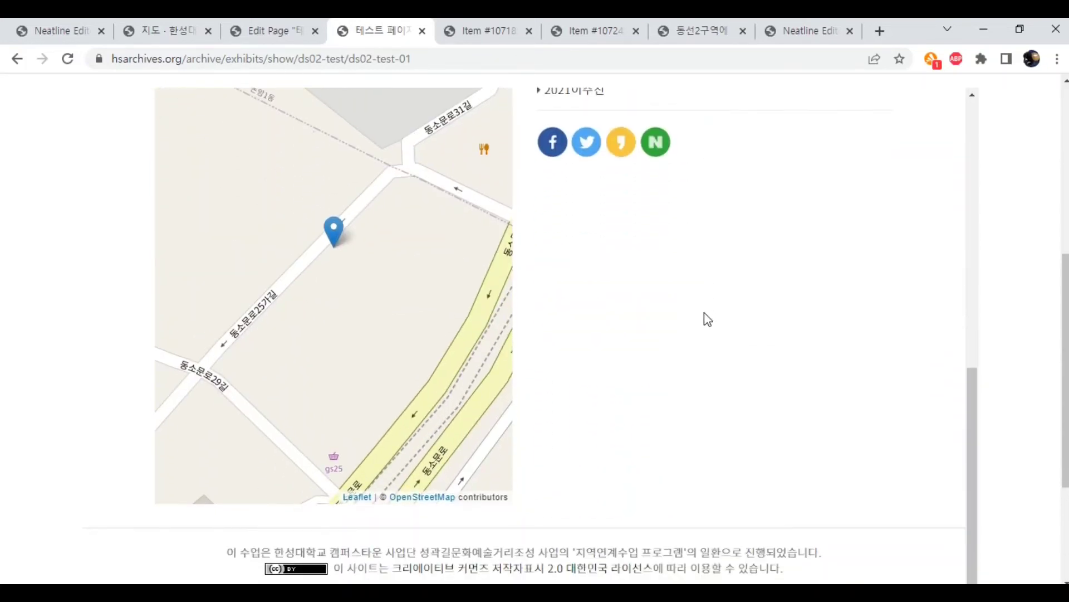
scroll(703, 315, "up", 10)
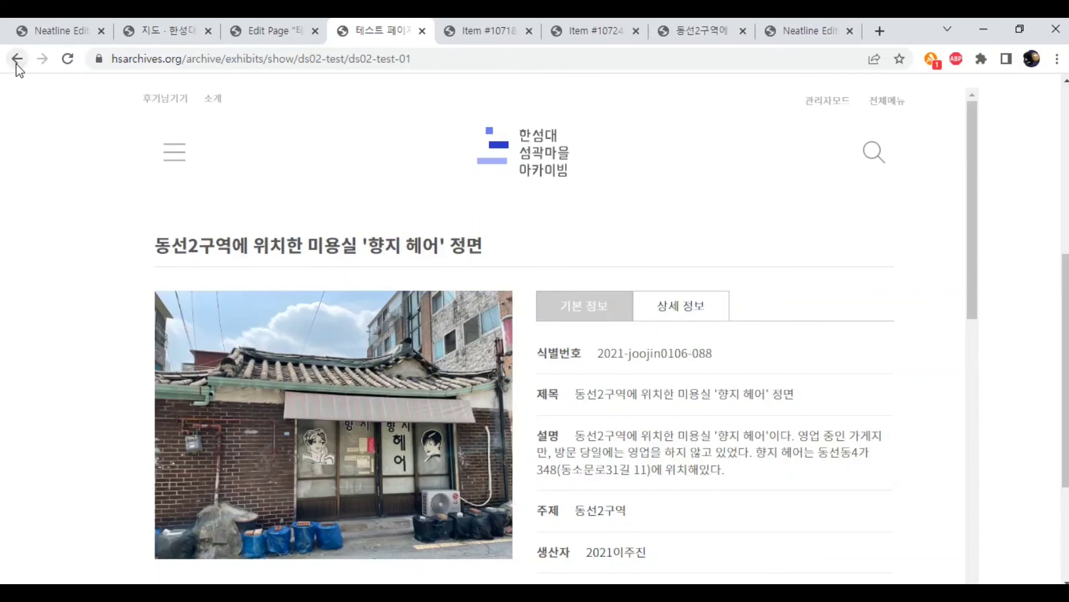
left_click(18, 59)
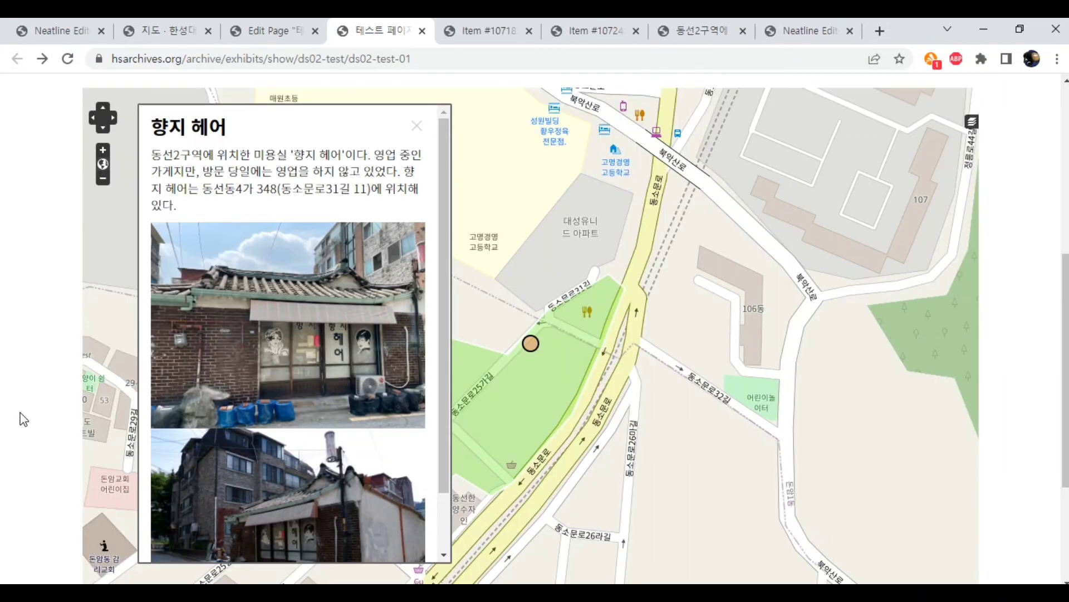
- Close the 향지 헤어 bubble and look over the redevelopment area on the embedded map
left_click(416, 125)
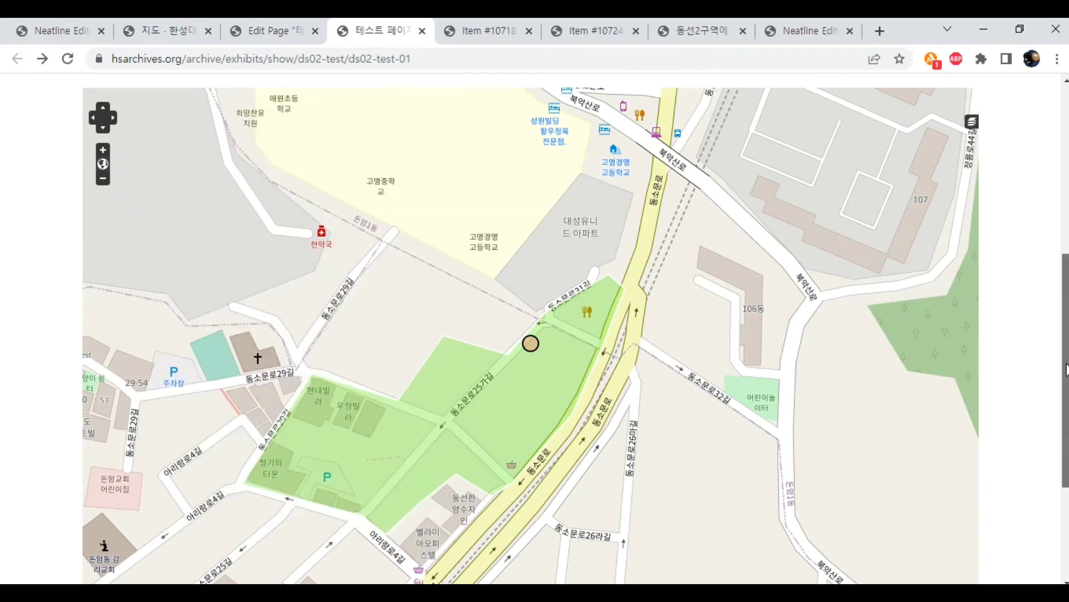
scroll(1067, 370, "up", 1)
scroll(1067, 370, "down", 2)
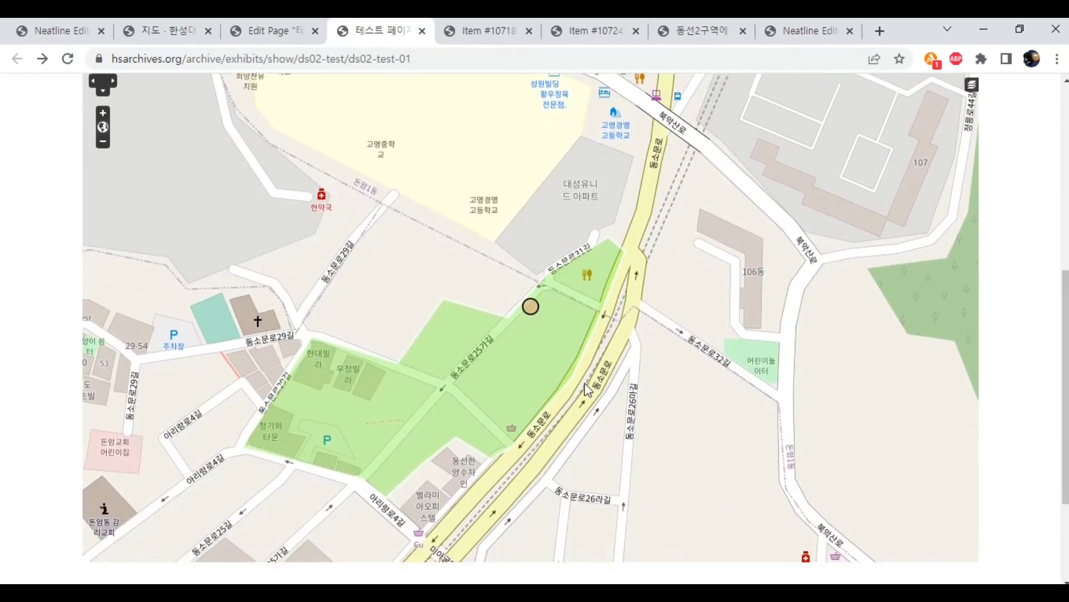
left_click_drag(621, 413, 632, 399)
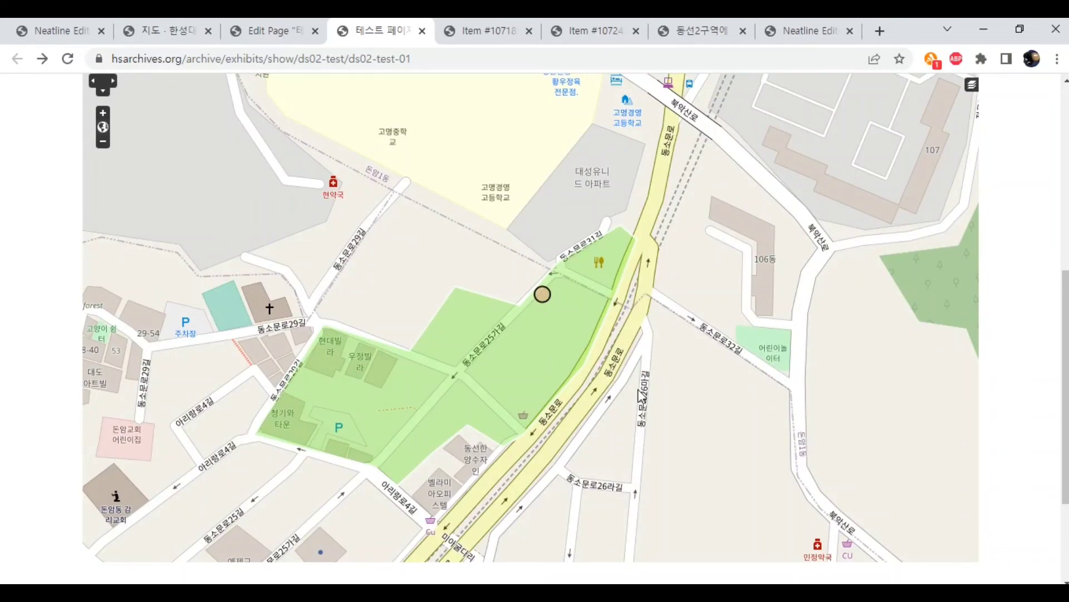
- Switch to the archive's public 지도 page and examine the color-coded place points on its 동선2구역 재개발 지역 map
key("ctrl+2")
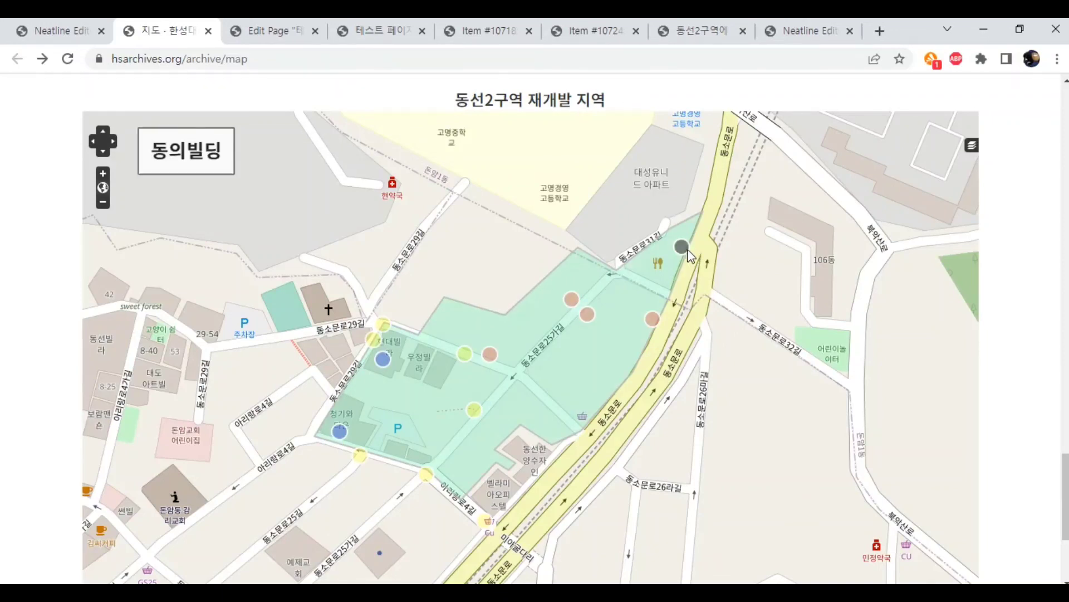
mouse_move(653, 329)
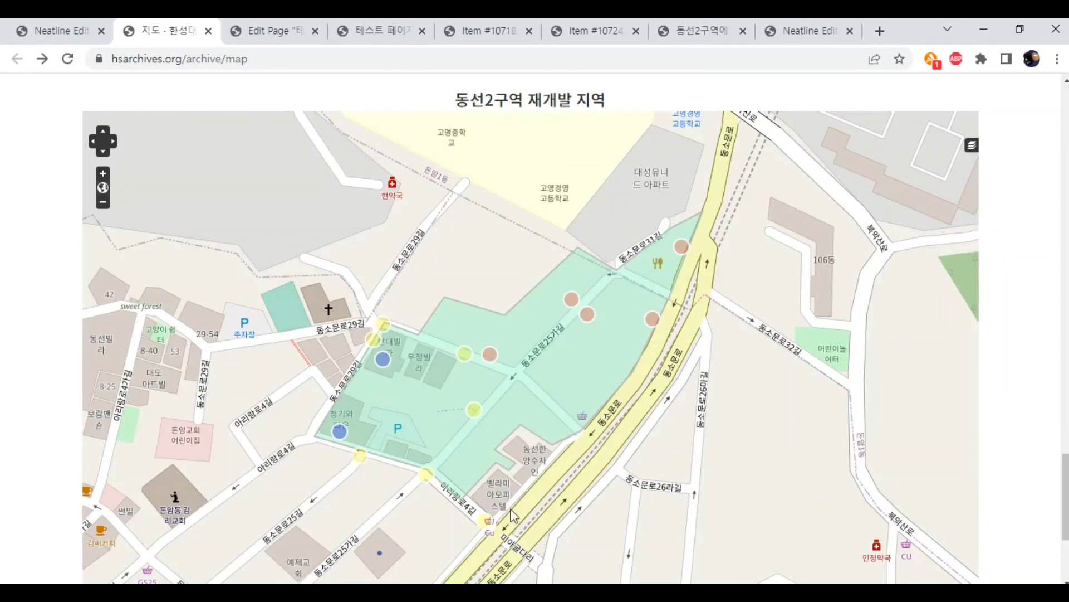
mouse_move(574, 299)
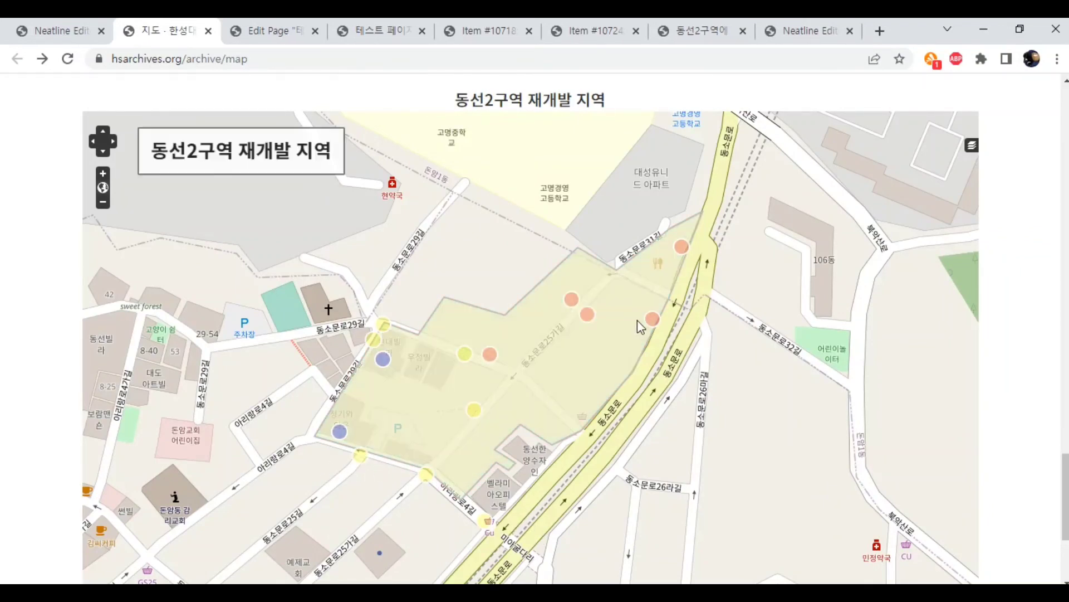
mouse_move(686, 253)
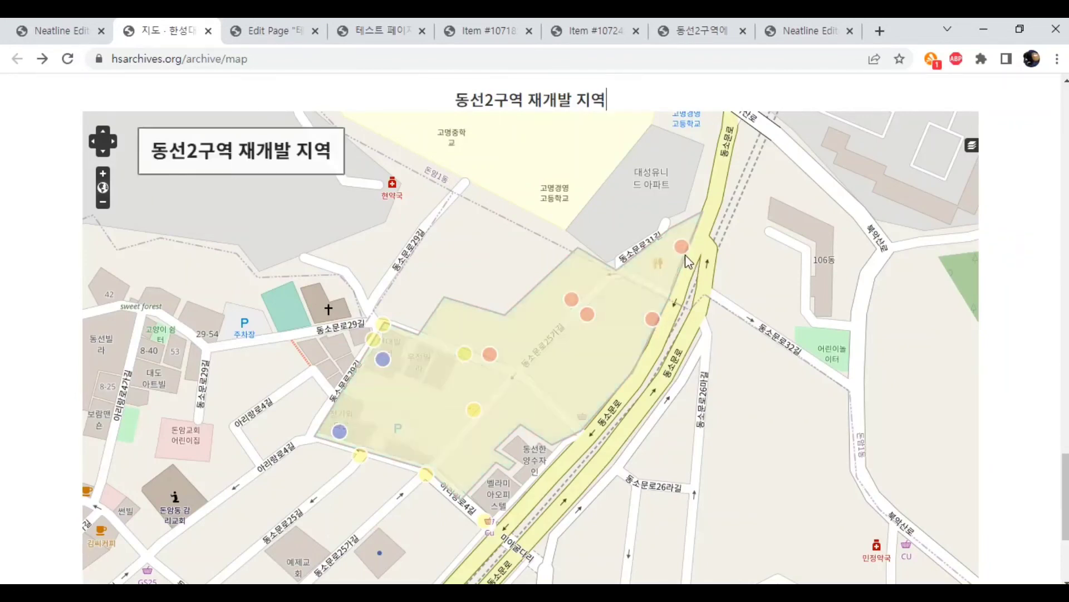